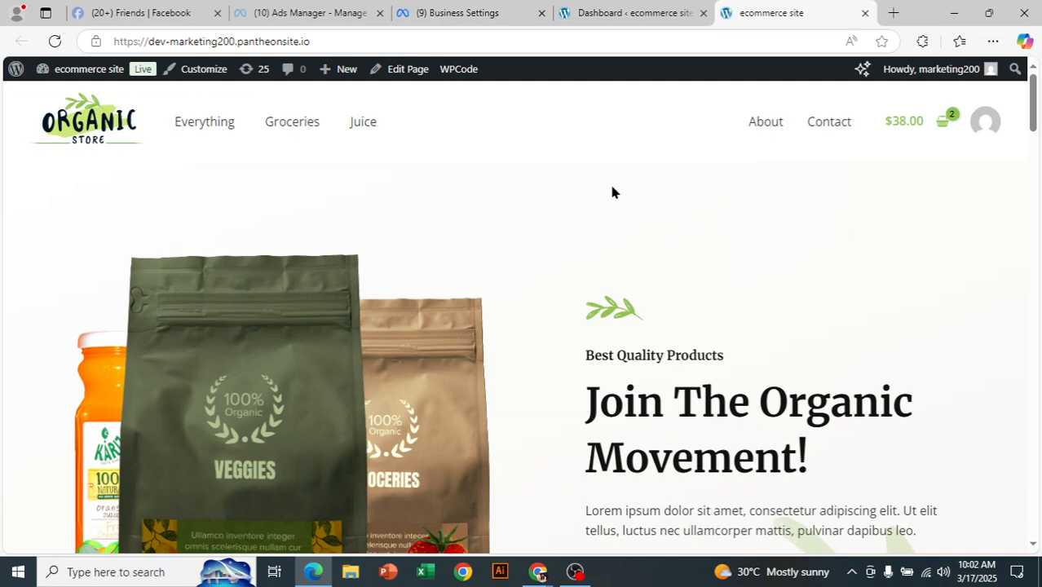
Step: Open the store's Juice product category from the home page
scroll(611, 187, down, 5)
scroll(721, 194, up, 5)
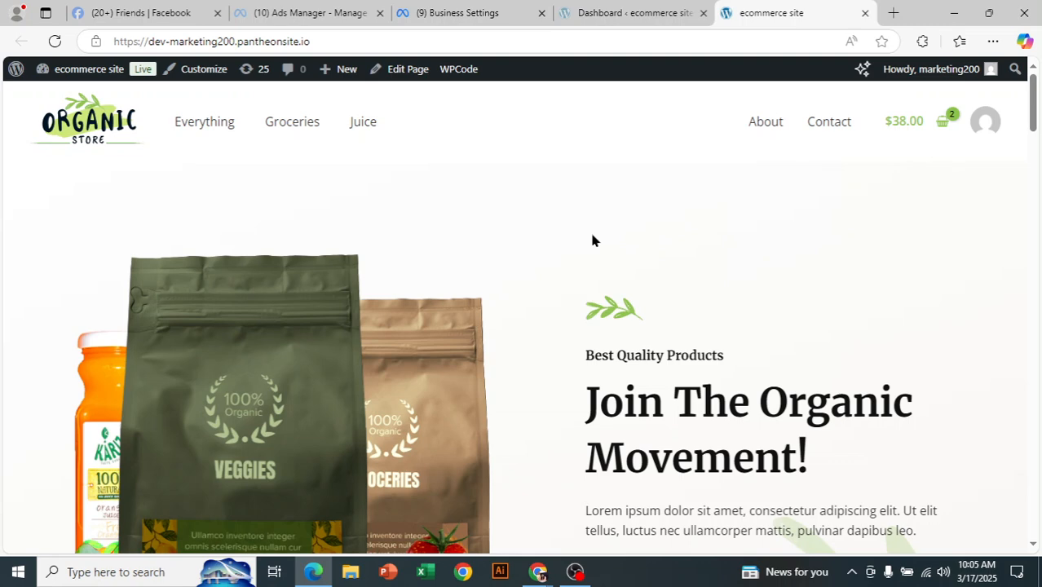
scroll(703, 238, down, 1)
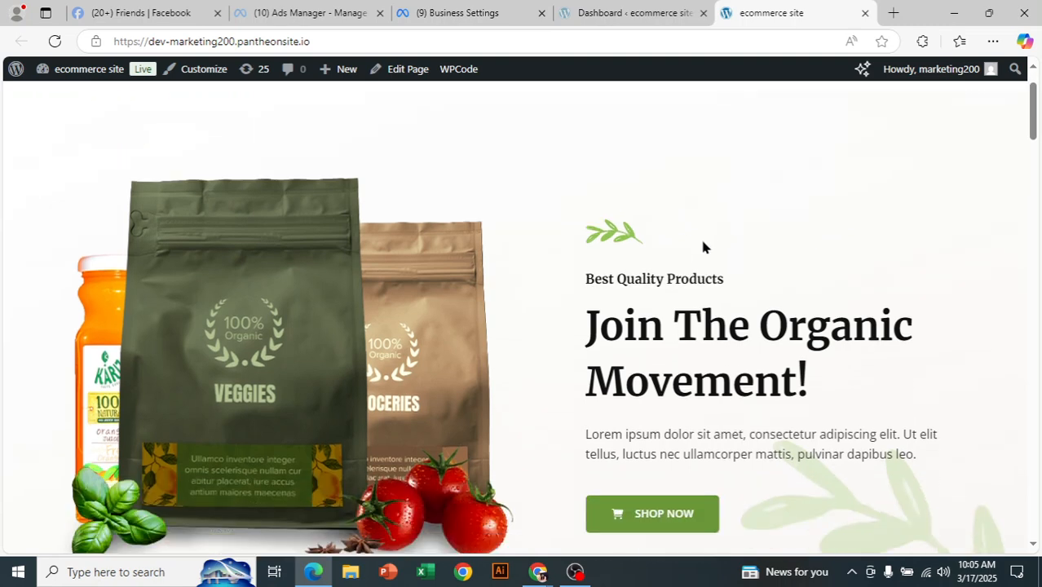
scroll(685, 277, up, 1)
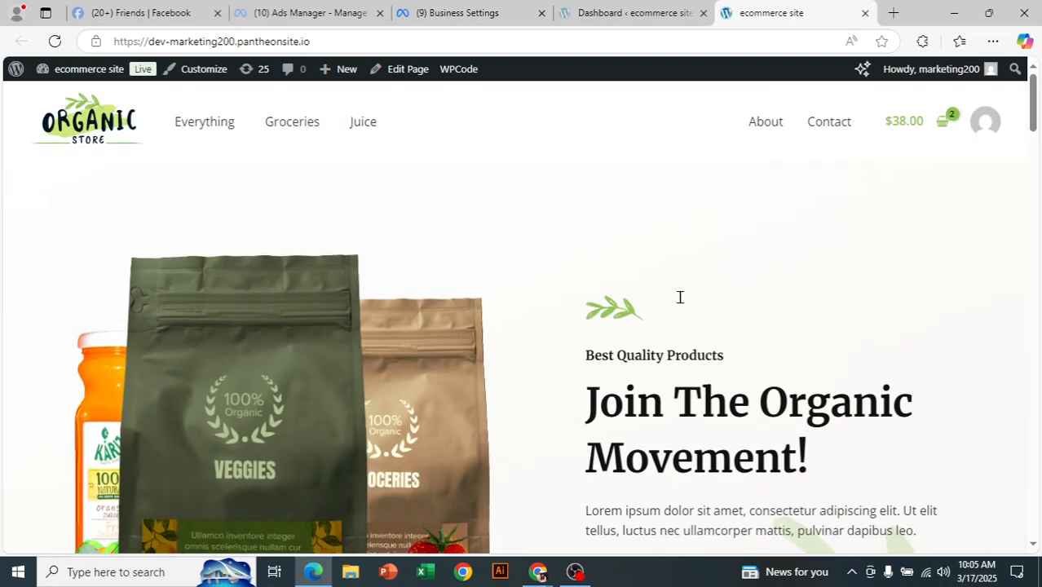
click(363, 132)
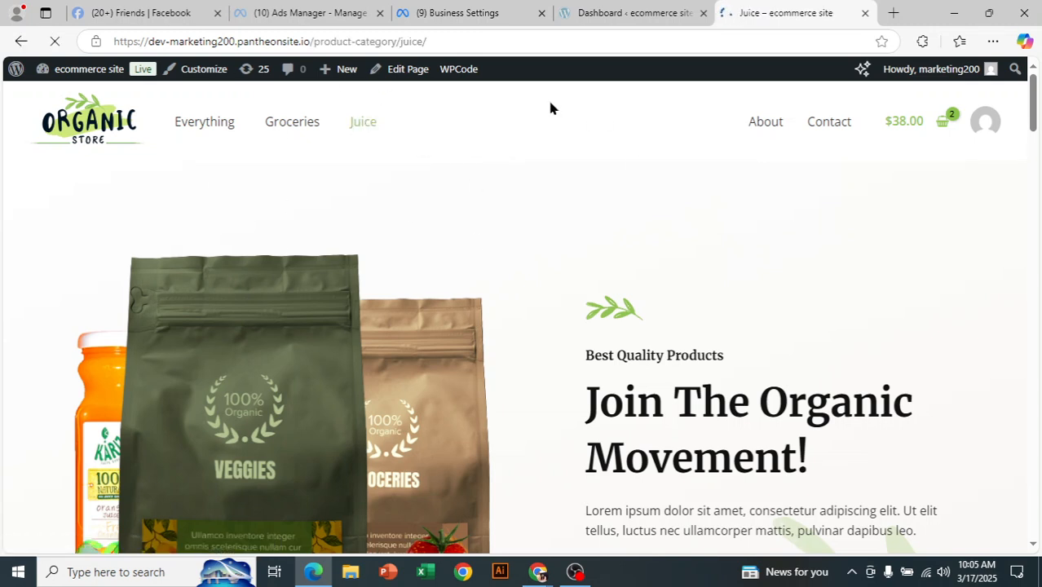
Step: Examine the Juice category page, including its heading, price filter and product listing
scroll(722, 187, down, 2)
scroll(489, 384, down, 1)
scroll(488, 384, up, 1)
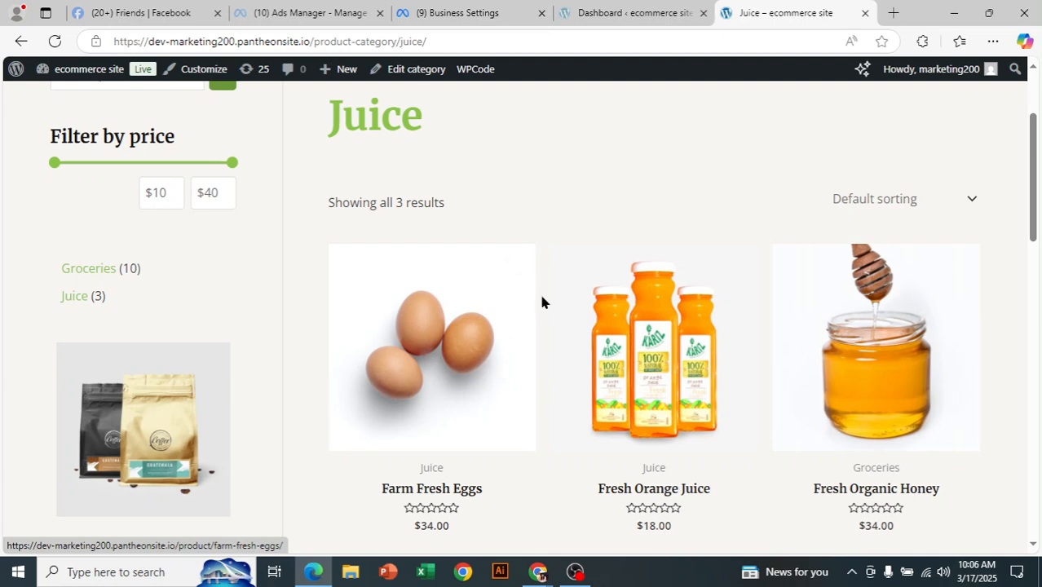
scroll(542, 301, up, 1)
scroll(586, 190, up, 1)
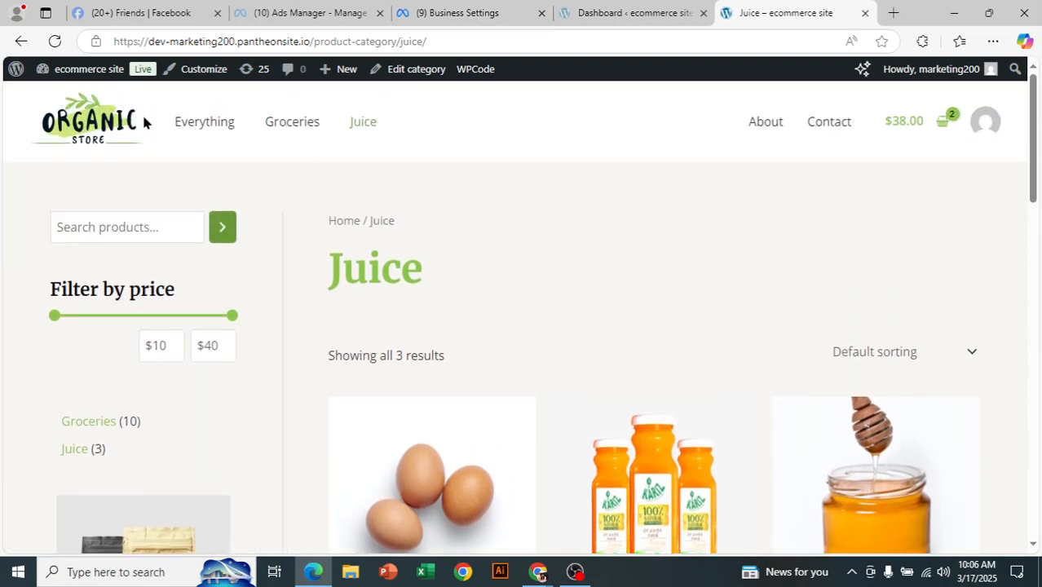
scroll(454, 198, down, 1)
drag(328, 200, 435, 195)
click(438, 194)
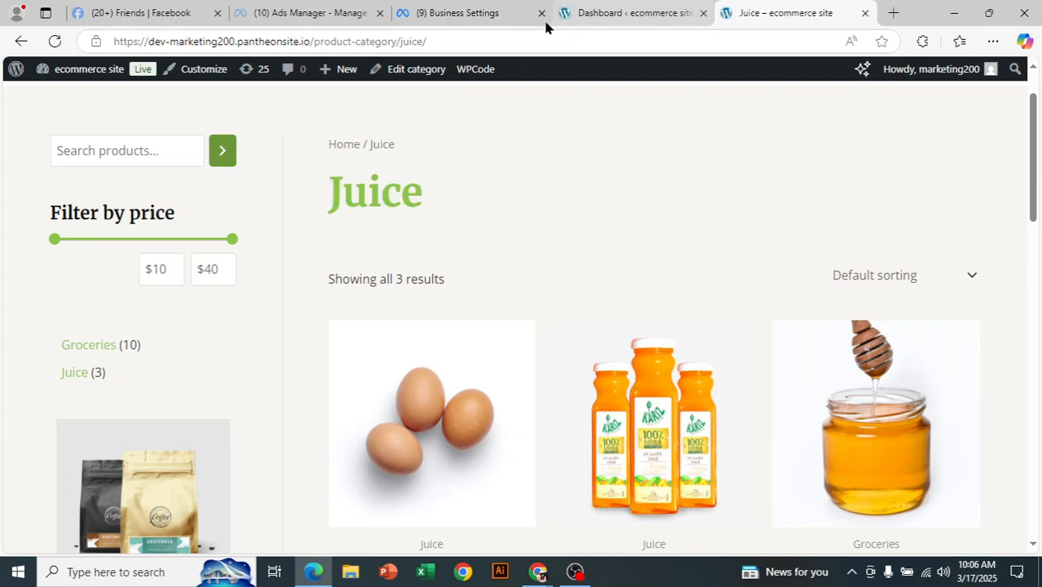
drag(415, 205, 328, 213)
click(535, 203)
scroll(519, 238, down, 4)
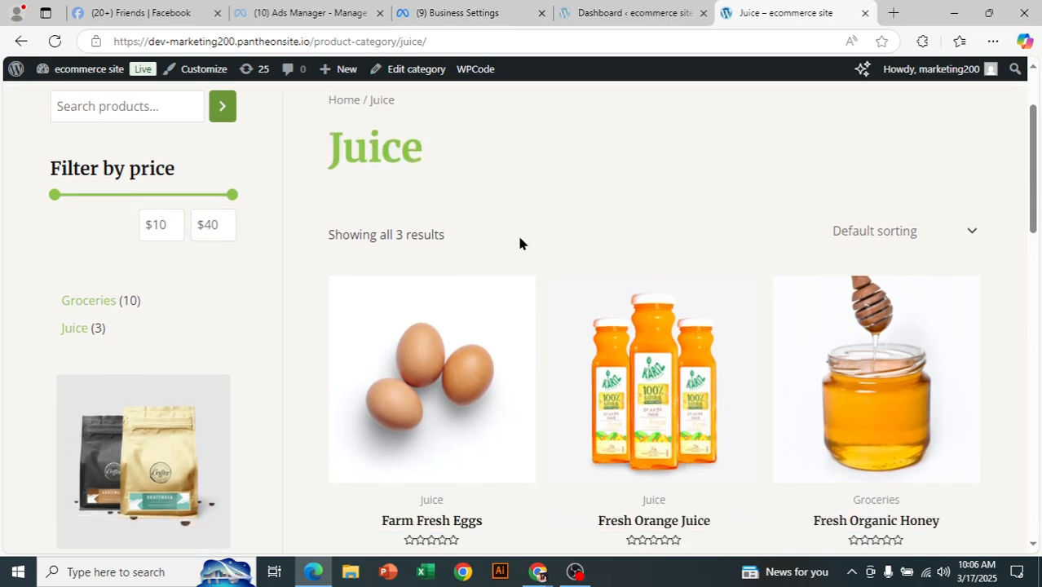
scroll(669, 346, down, 3)
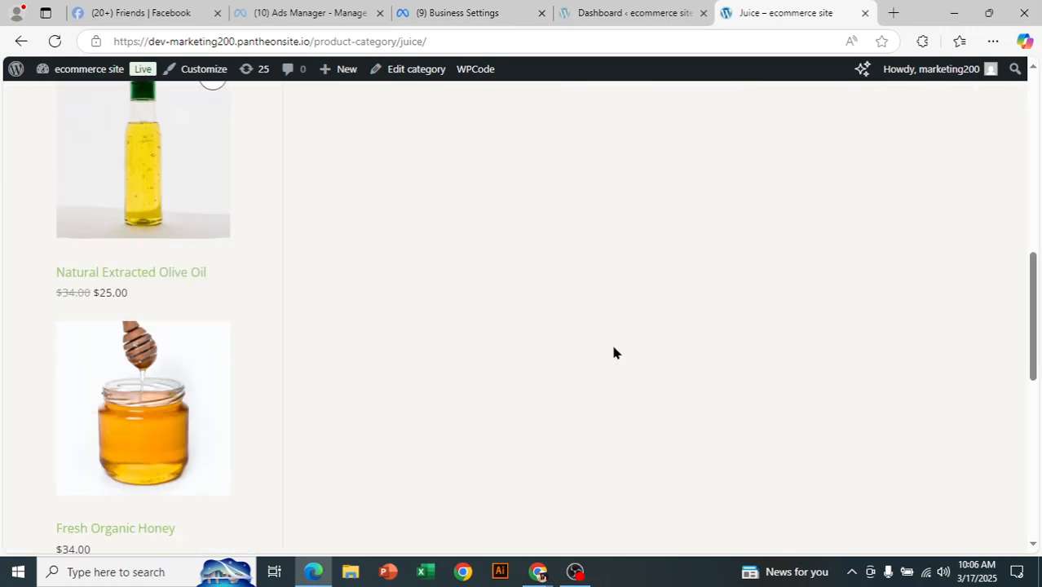
scroll(624, 351, up, 5)
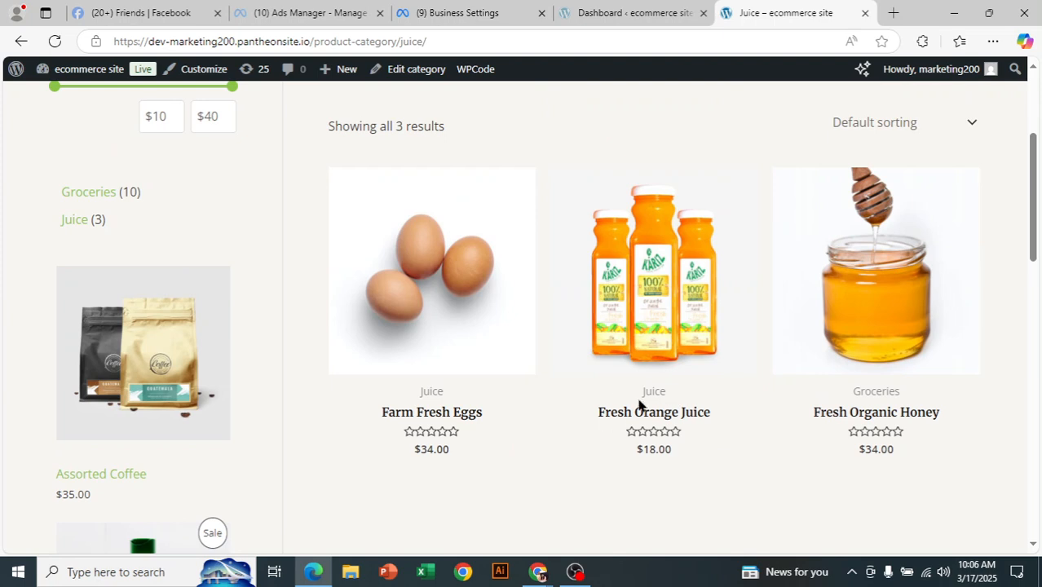
Step: Add one Fresh Orange Juice to the cart from its product page and open the cart
click(739, 182)
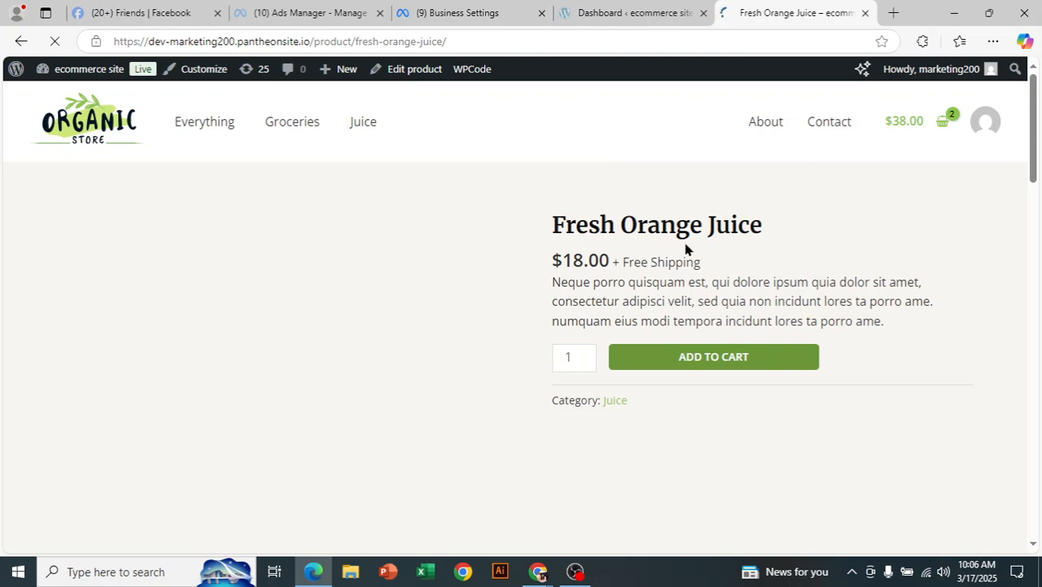
scroll(776, 326, down, 5)
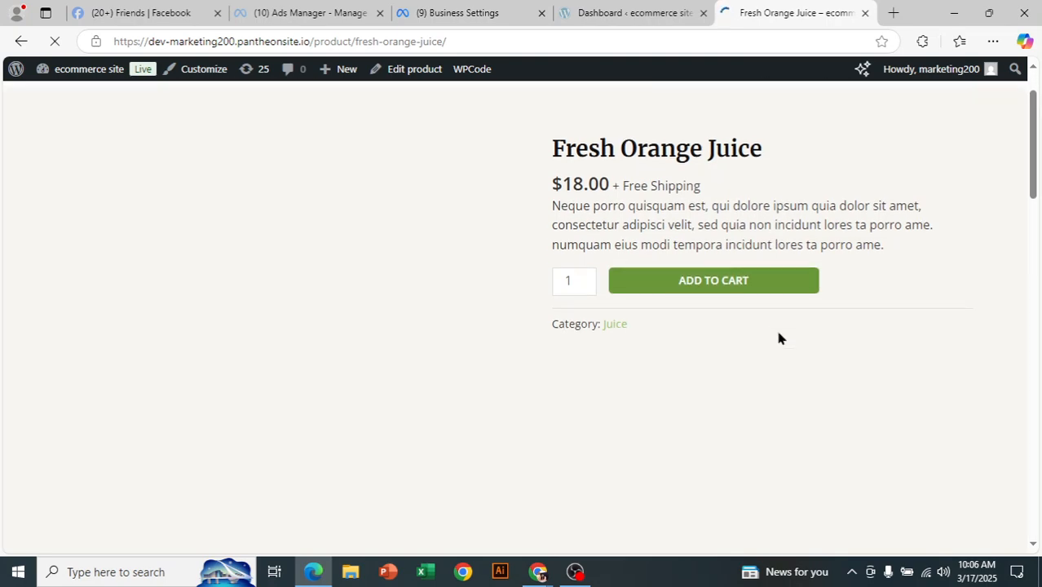
scroll(779, 338, down, 2)
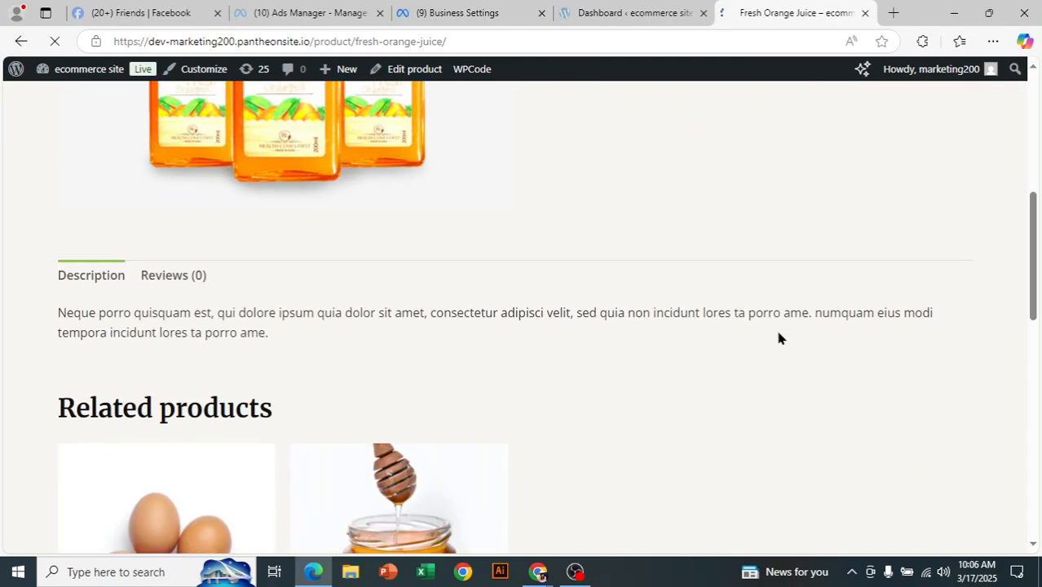
scroll(803, 326, up, 7)
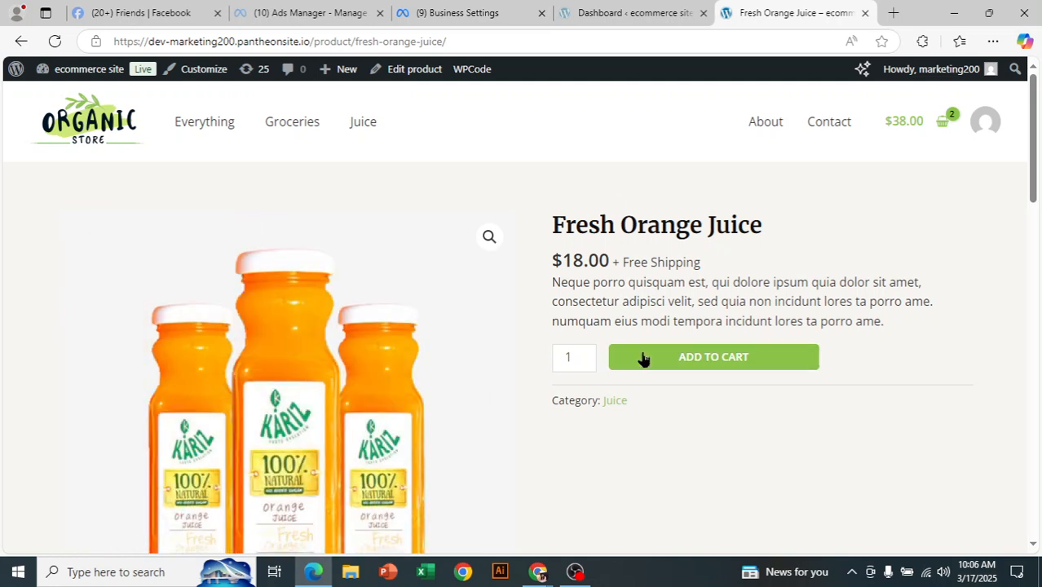
click(712, 359)
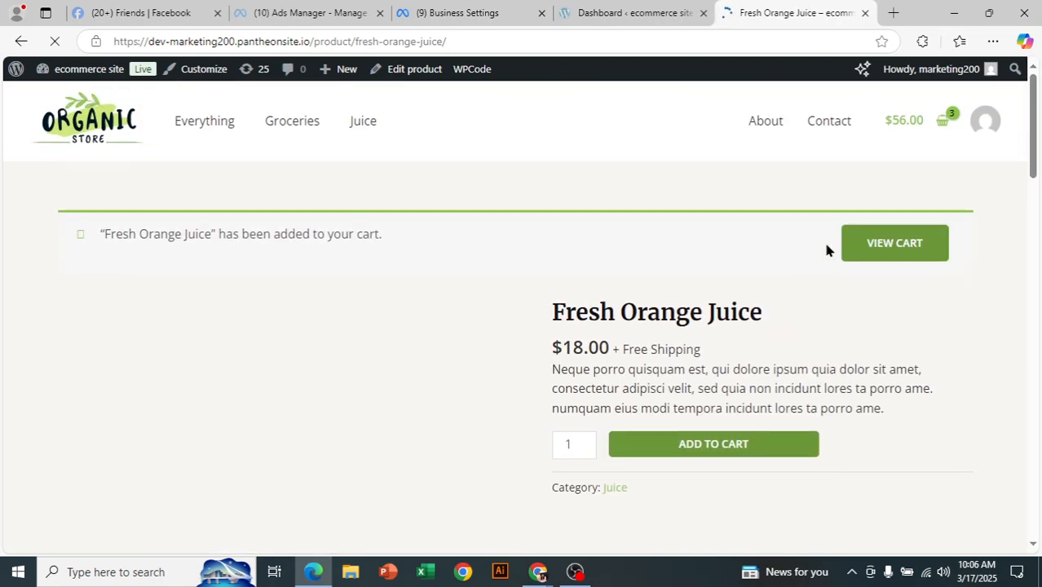
click(875, 246)
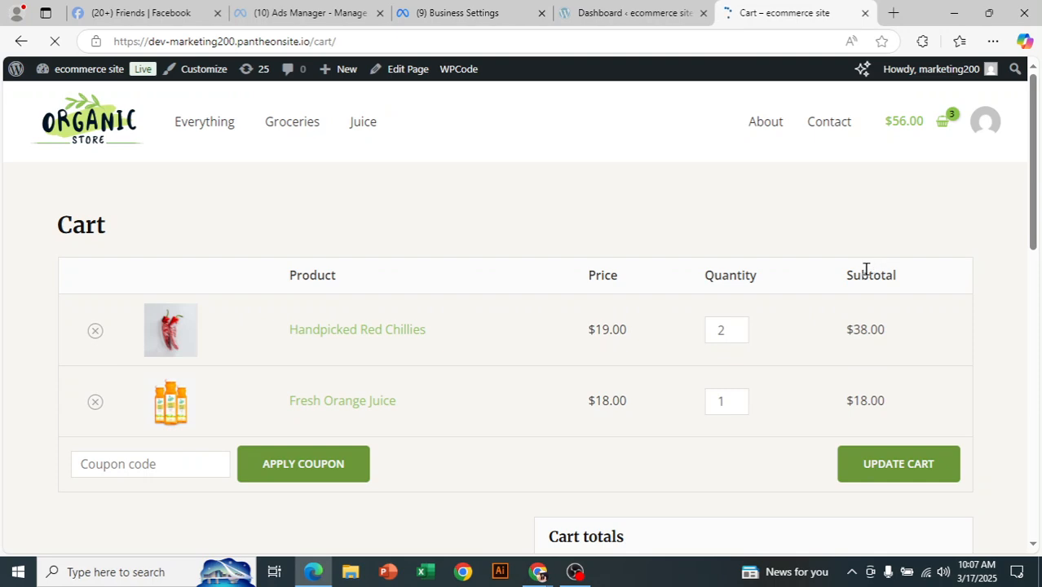
Step: Switch to the Google Meet call in Chrome and admit all participants waiting to join
click(537, 572)
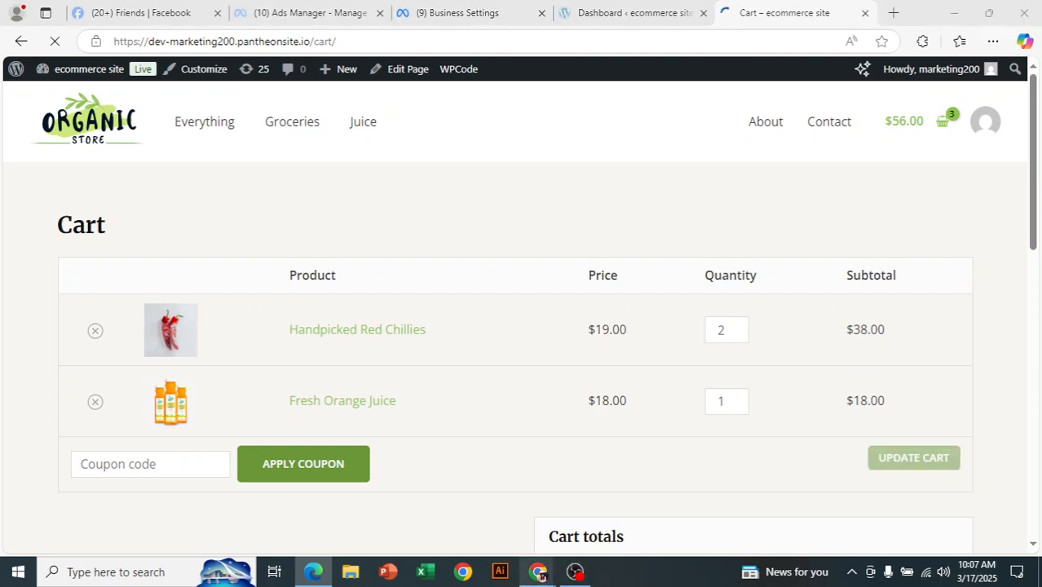
click(493, 545)
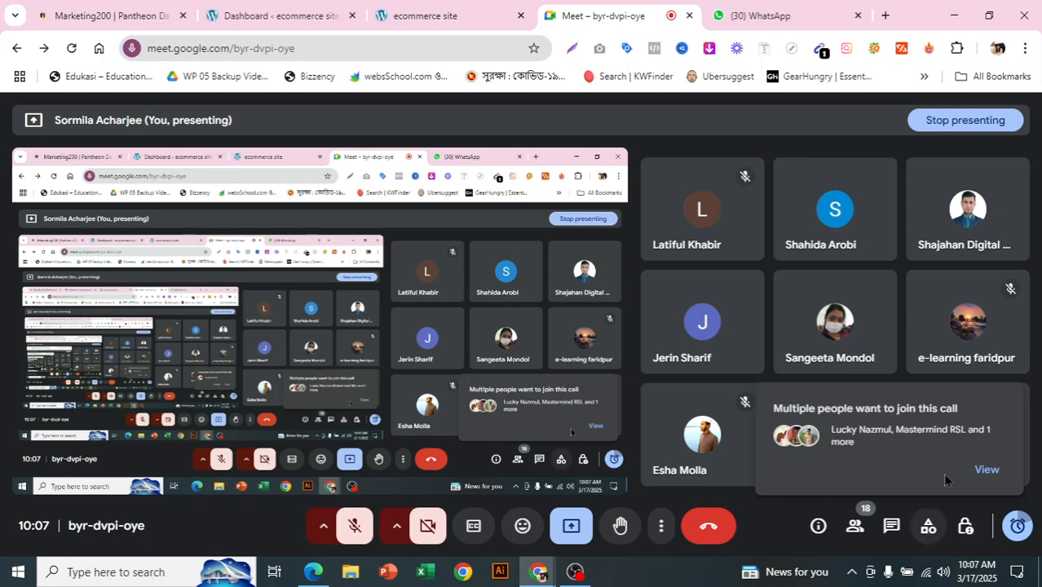
click(987, 470)
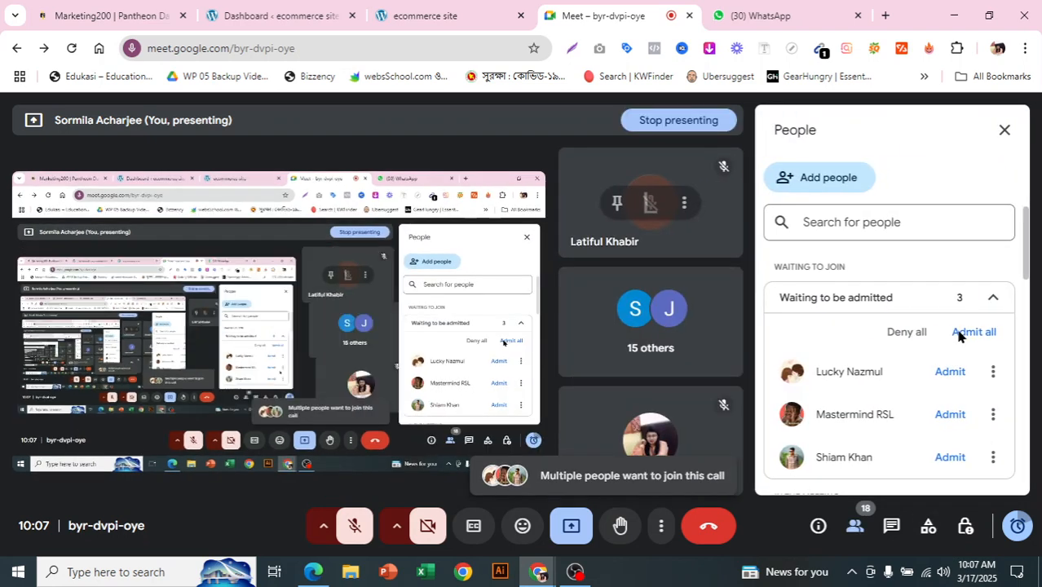
click(958, 334)
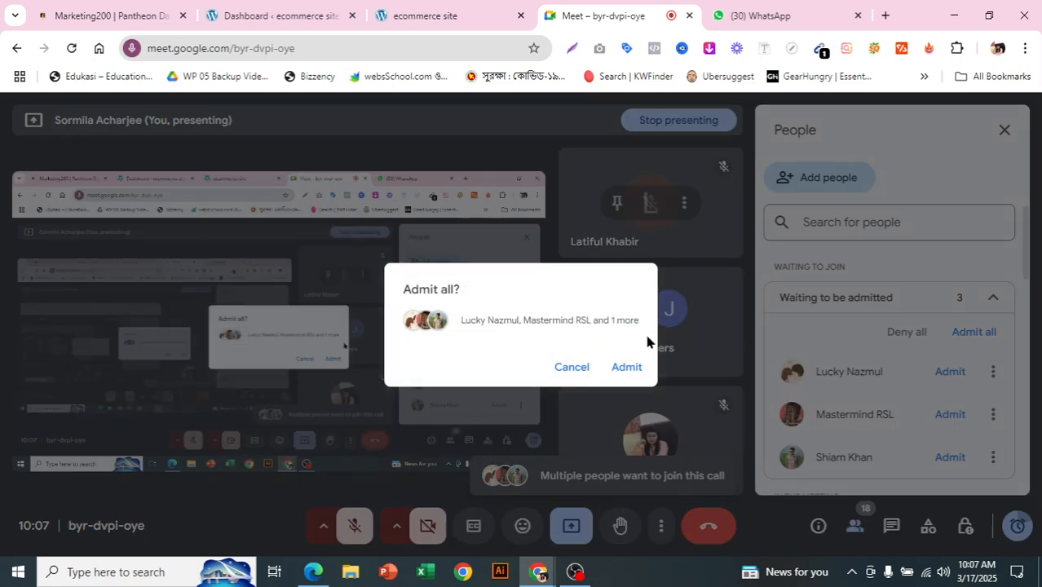
click(626, 367)
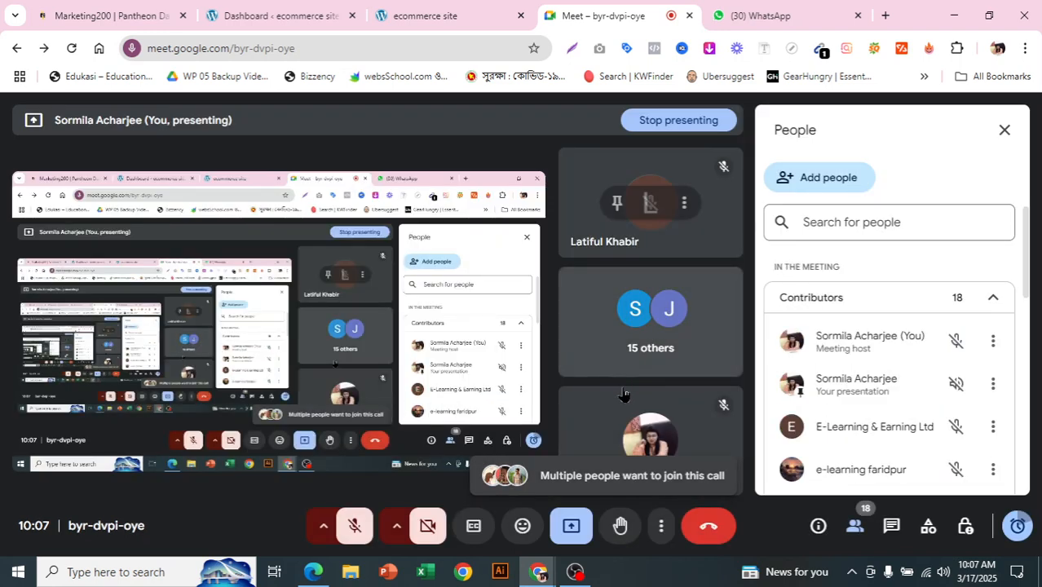
Step: Return to the store's cart in Edge and examine its items, totals and the /cart/ part of the page address
click(324, 581)
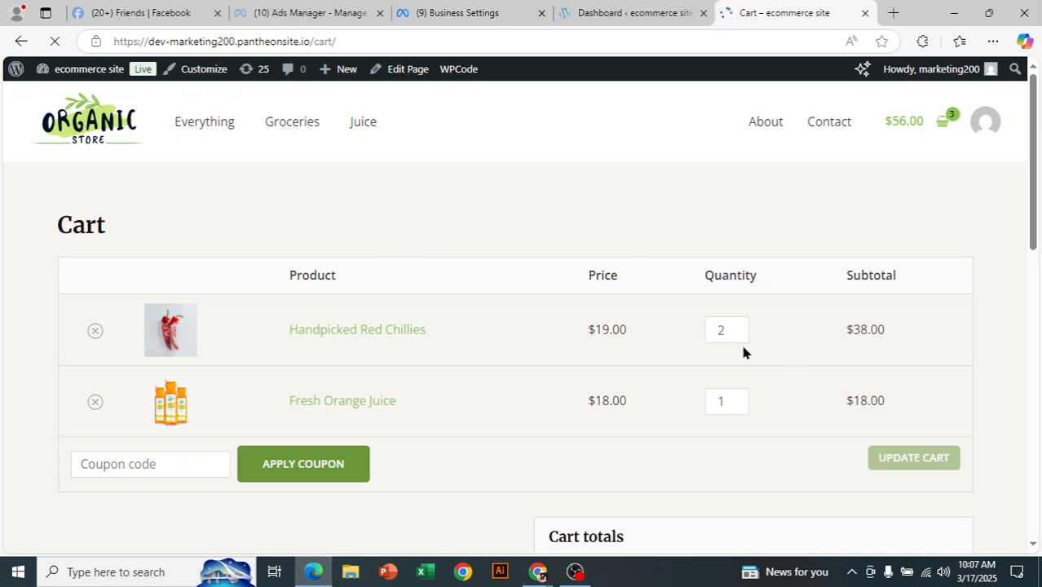
scroll(872, 404, down, 3)
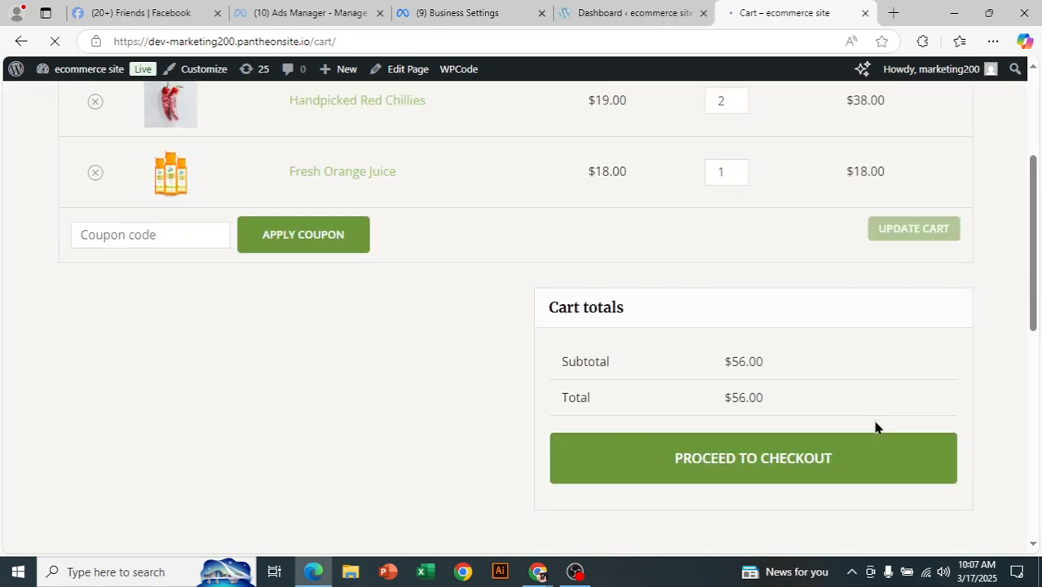
scroll(786, 482, up, 2)
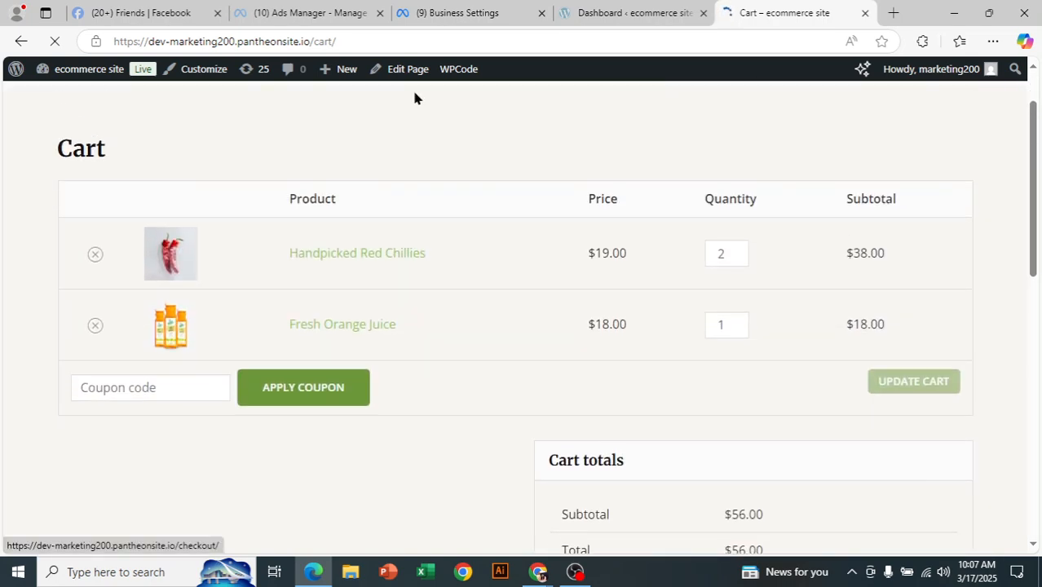
drag(339, 41, 299, 40)
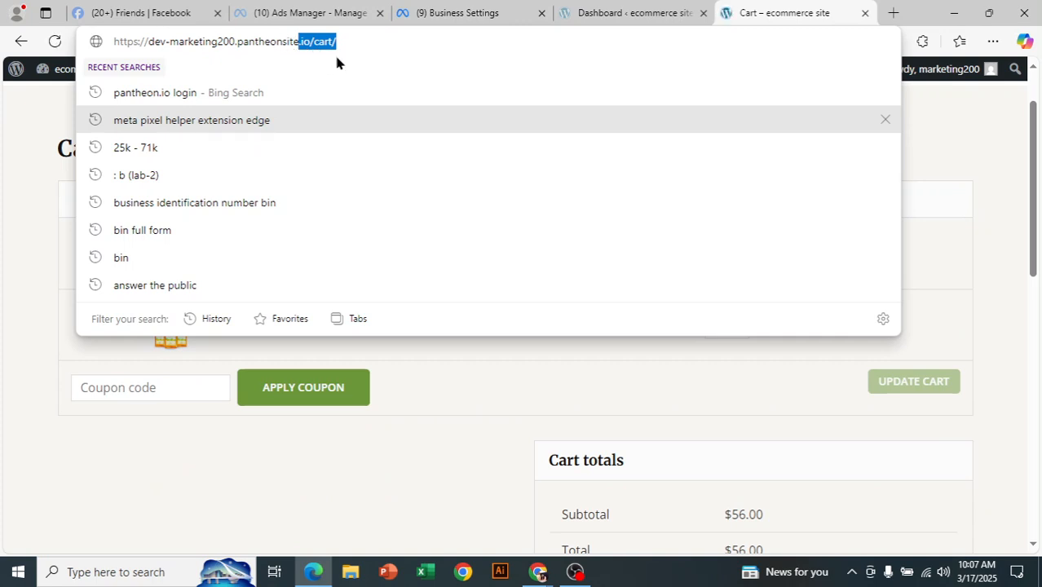
click(577, 393)
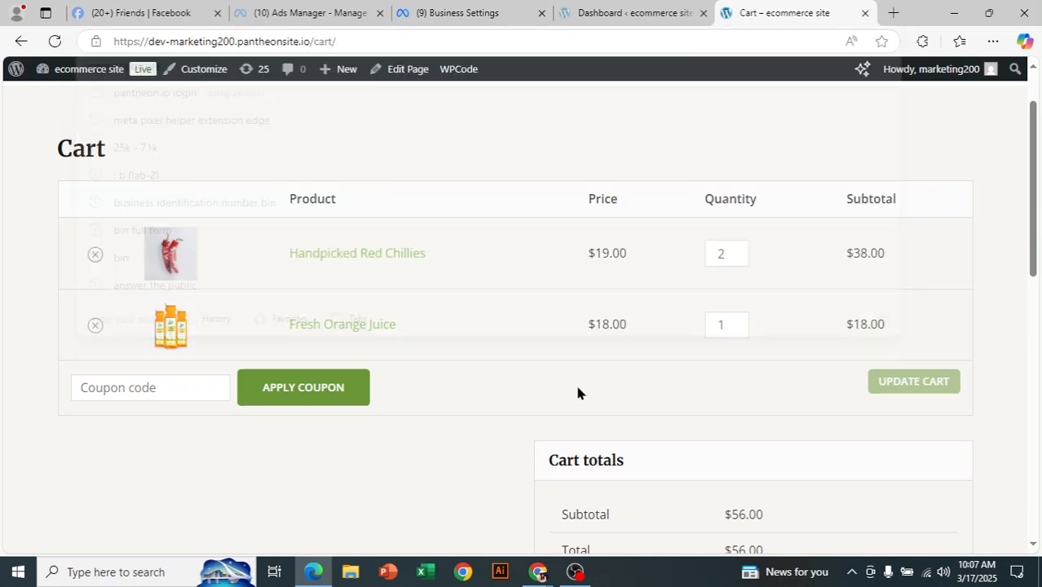
double_click(335, 41)
click(945, 290)
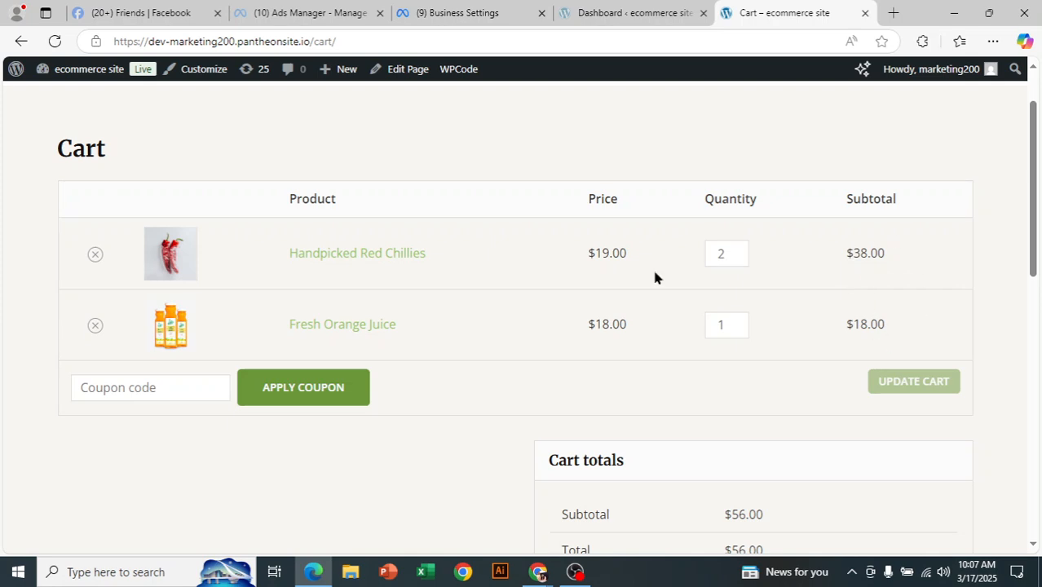
Step: Proceed from the cart to checkout and review the page address, billing form and order summary
scroll(718, 294, down, 3)
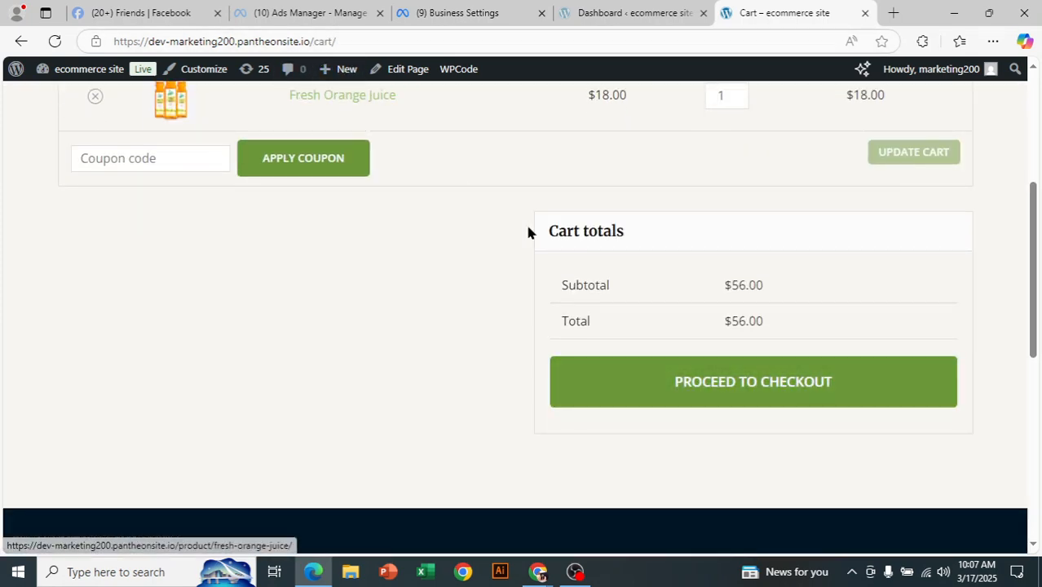
click(757, 395)
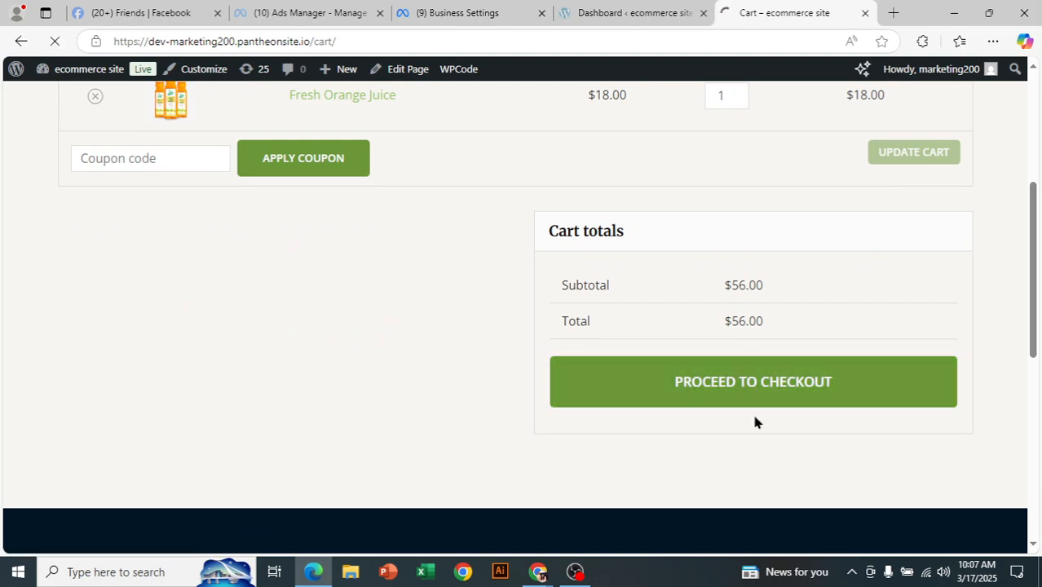
drag(369, 39, 298, 41)
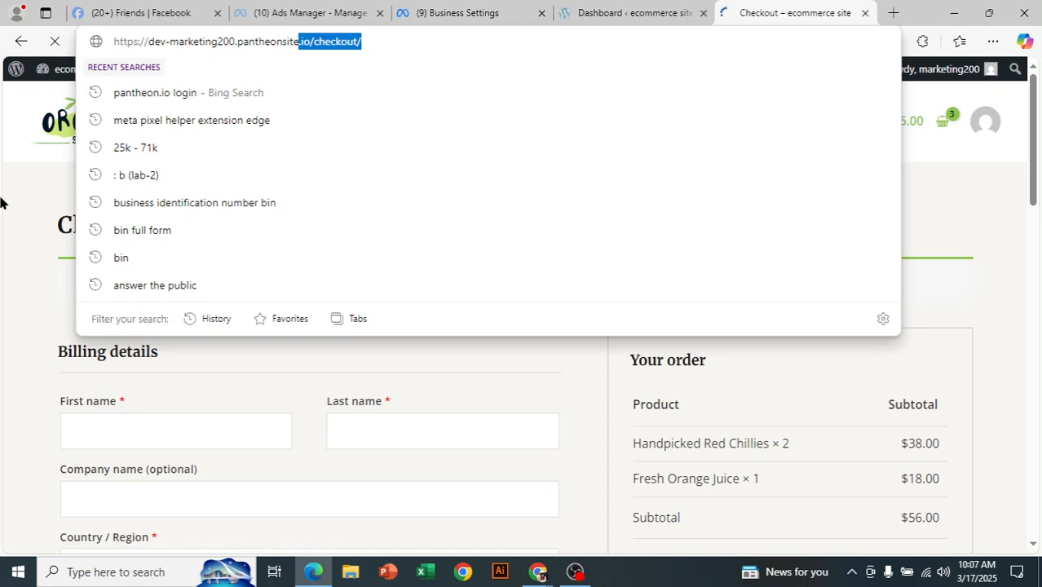
scroll(550, 293, down, 3)
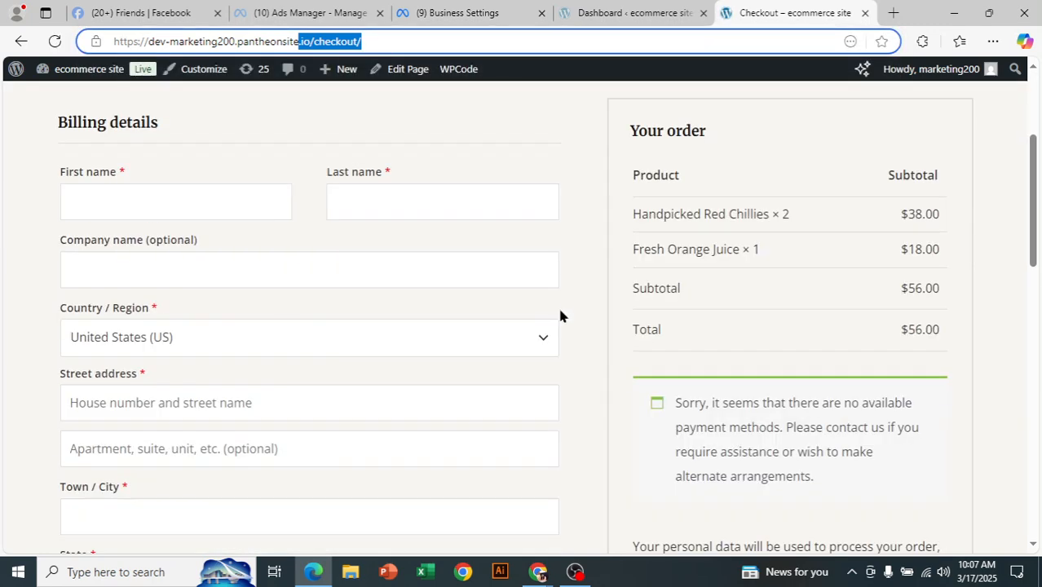
drag(886, 334, 944, 336)
click(934, 347)
scroll(912, 325, down, 1)
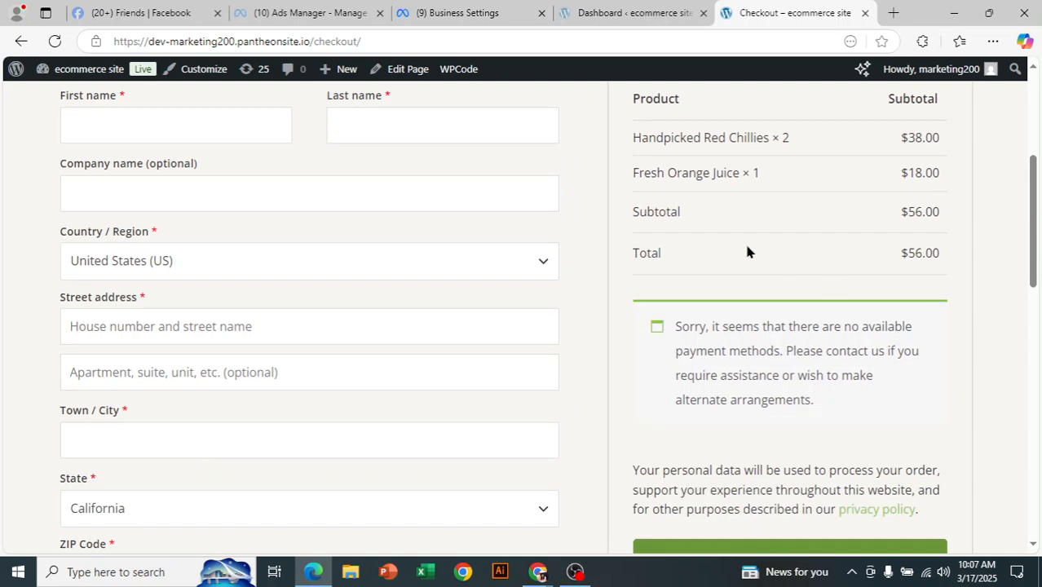
scroll(698, 302, down, 4)
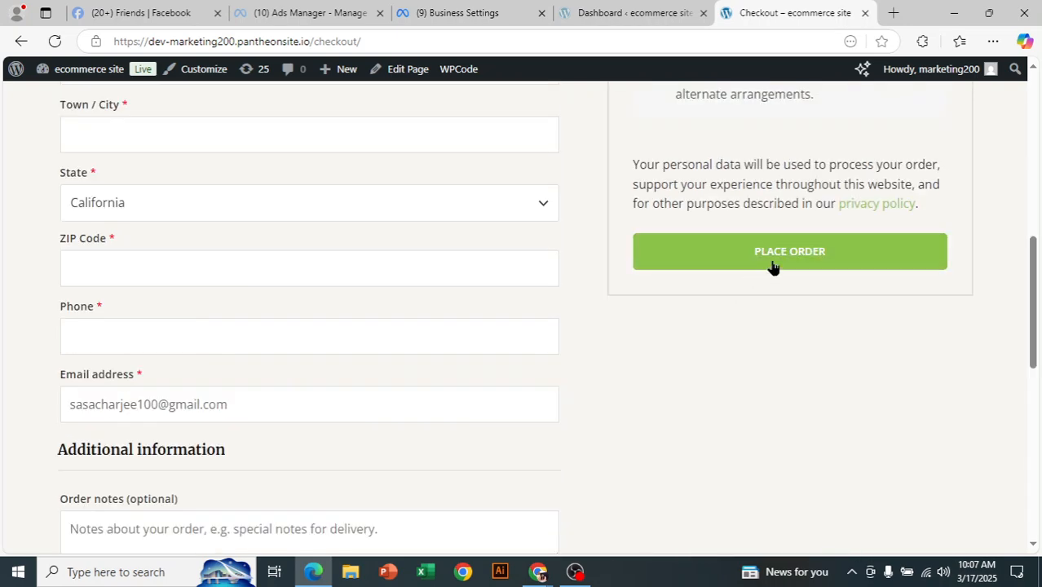
scroll(605, 361, up, 5)
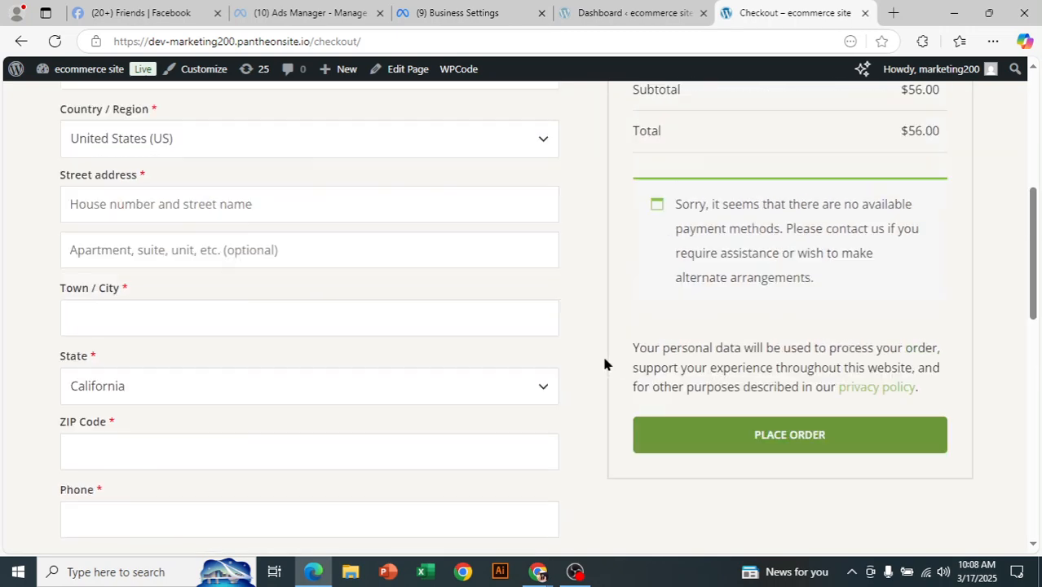
Step: Return from checkout to the store's home page
click(124, 132)
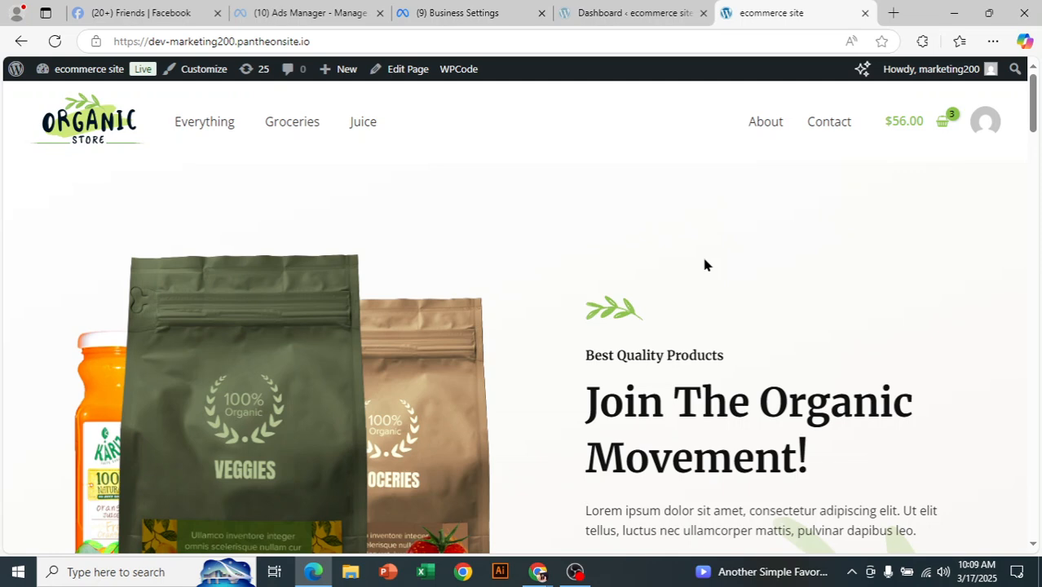
Step: Look over the store's home page from the hero banner to the benefits row, and view the site's WordPress dashboard
scroll(681, 376, down, 3)
scroll(679, 289, up, 3)
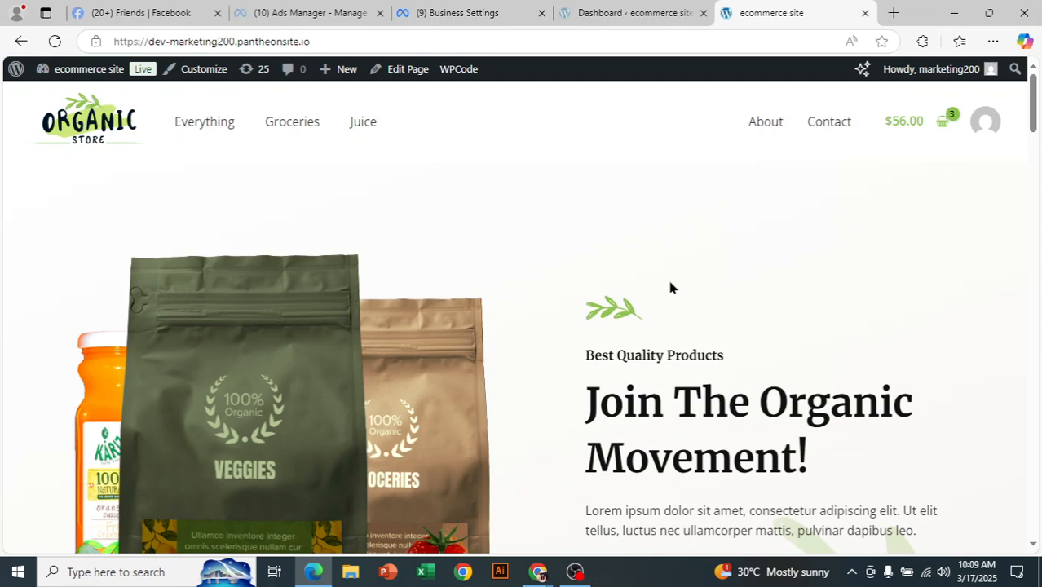
scroll(671, 287, down, 5)
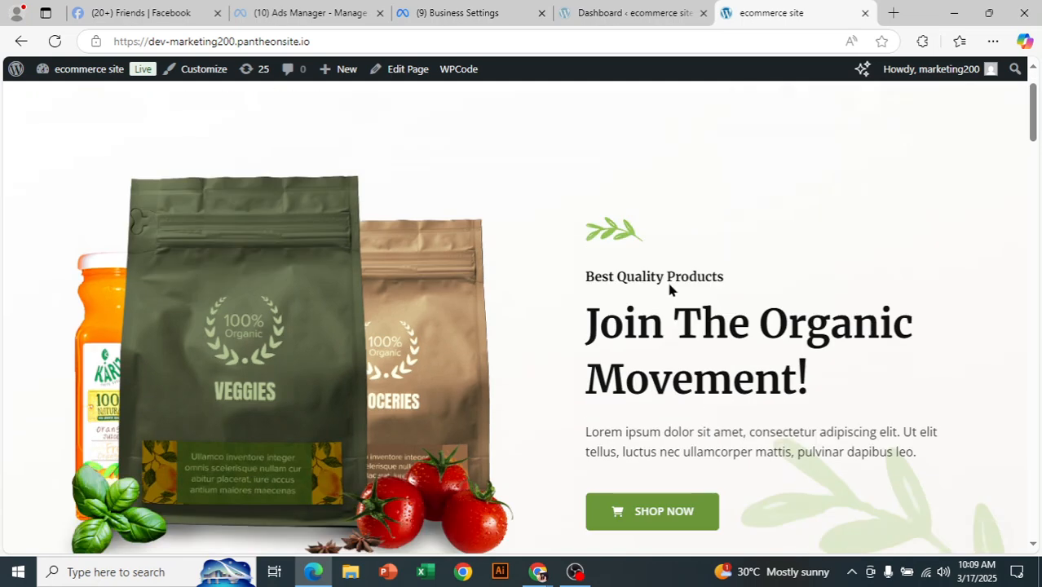
scroll(650, 353, down, 3)
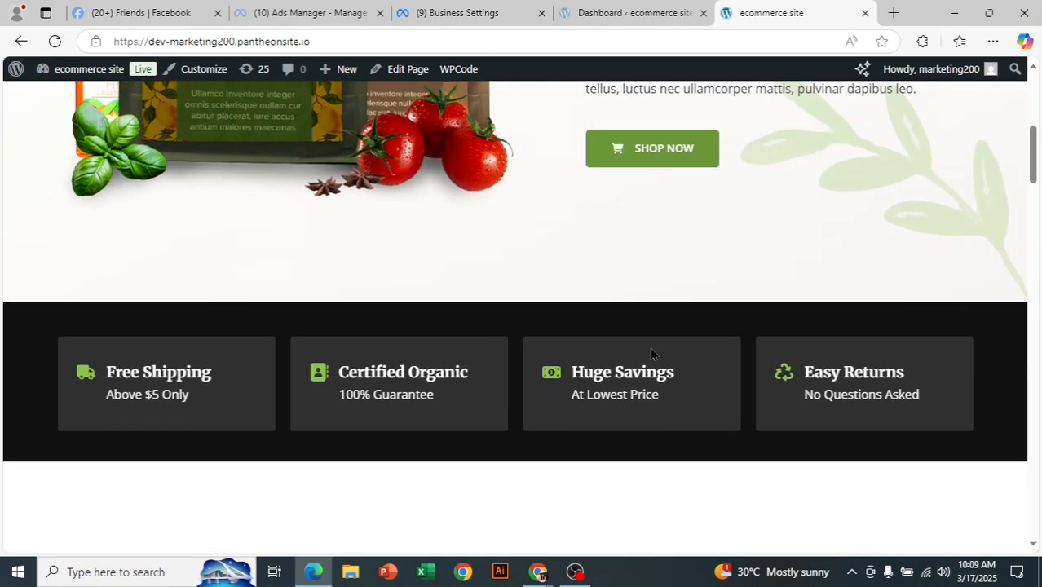
scroll(651, 353, up, 8)
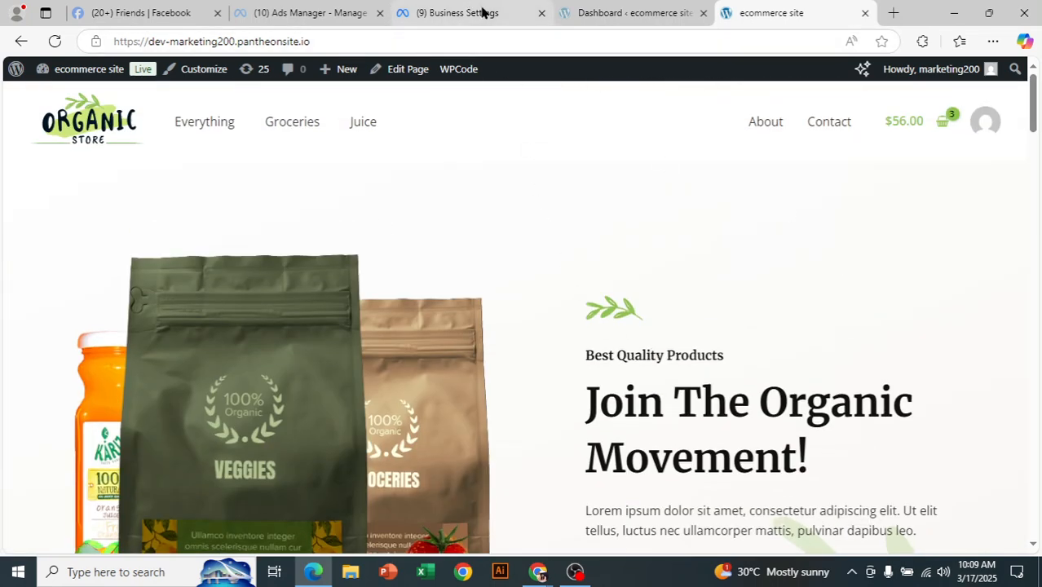
click(593, 11)
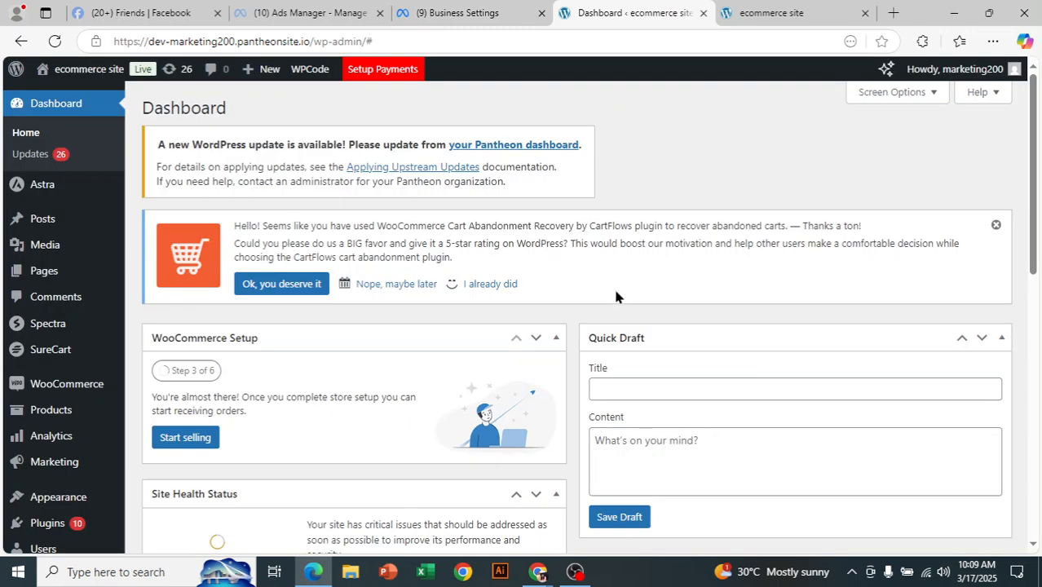
Step: In Meta Business settings, collapse the Users and Accounts groups and expand Data sources
click(447, 12)
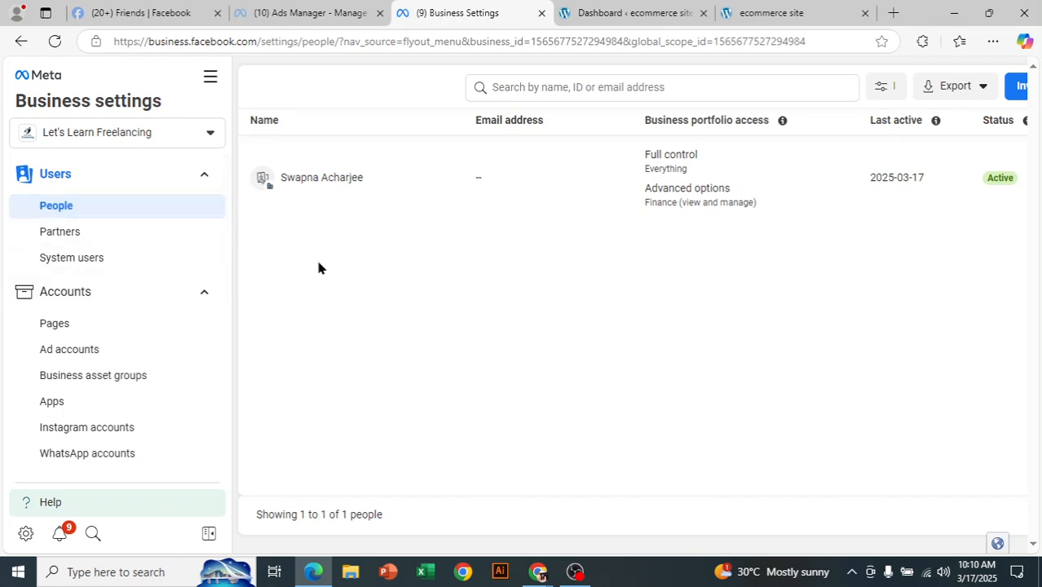
click(118, 174)
click(119, 175)
click(167, 184)
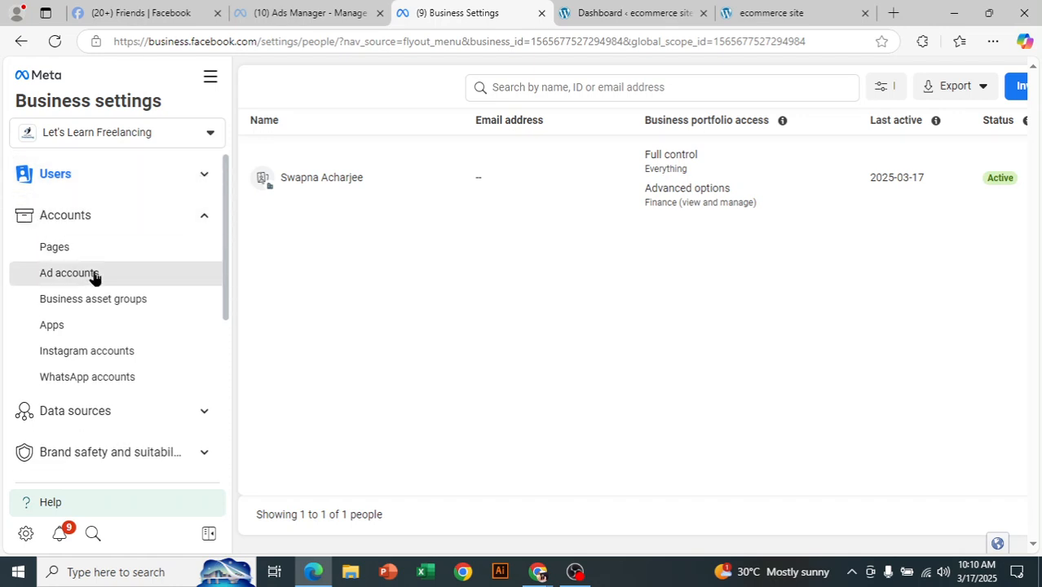
click(152, 225)
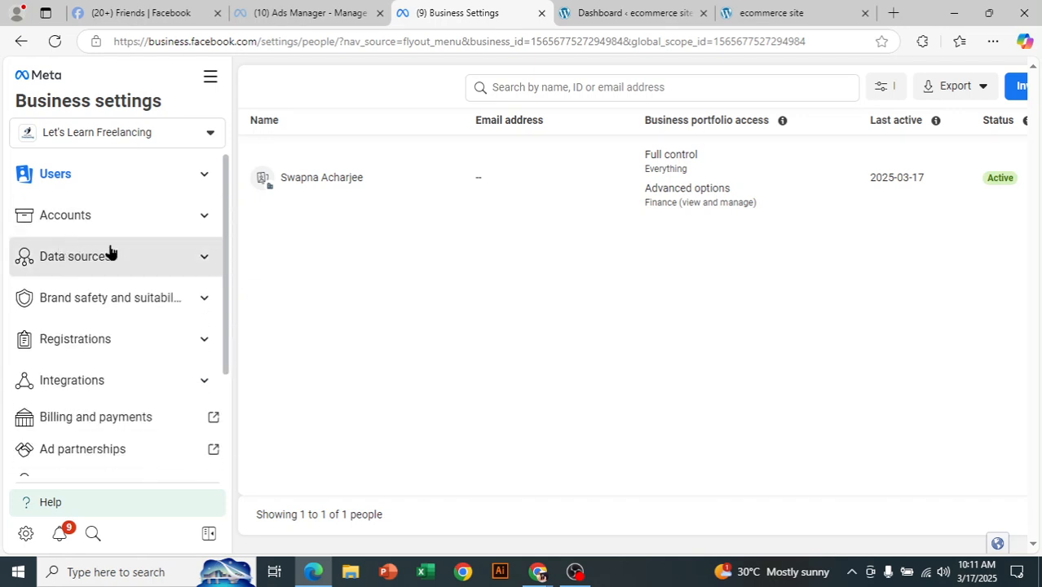
click(193, 258)
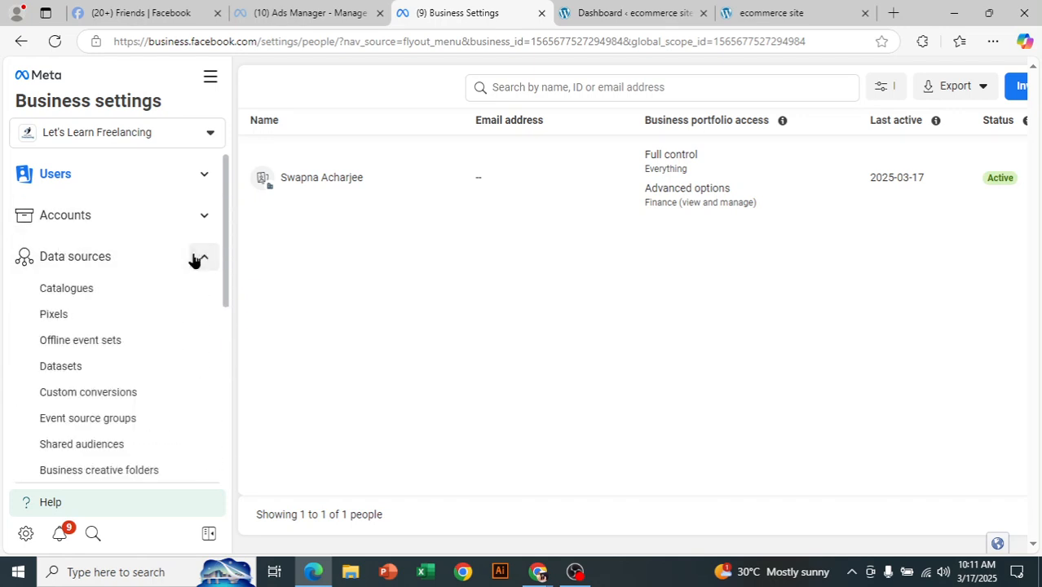
scroll(186, 274, down, 1)
scroll(186, 278, up, 1)
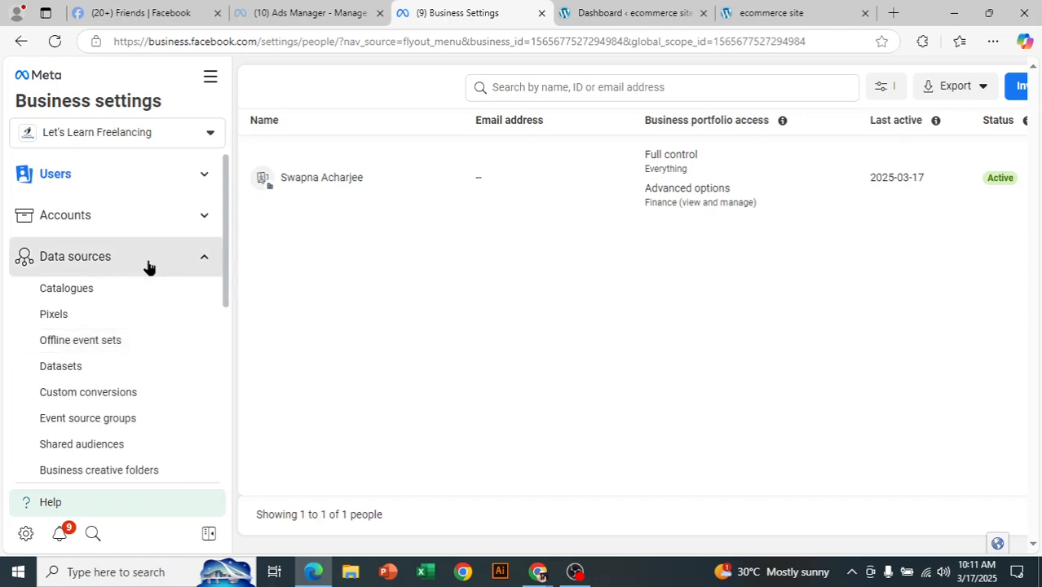
Step: View the Pixels page under Data sources and open Datasets to look through the existing datasets
click(72, 327)
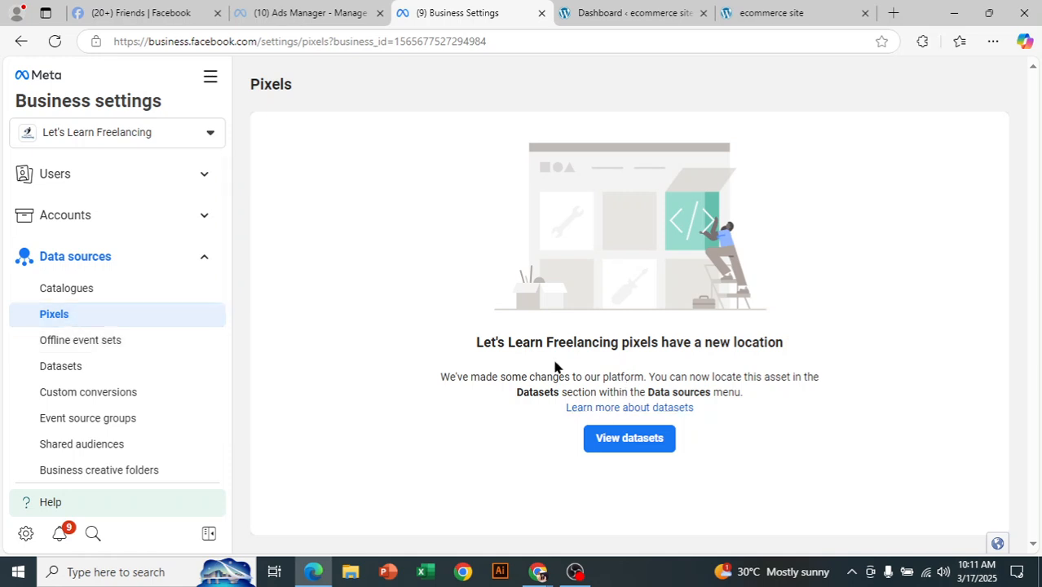
click(128, 370)
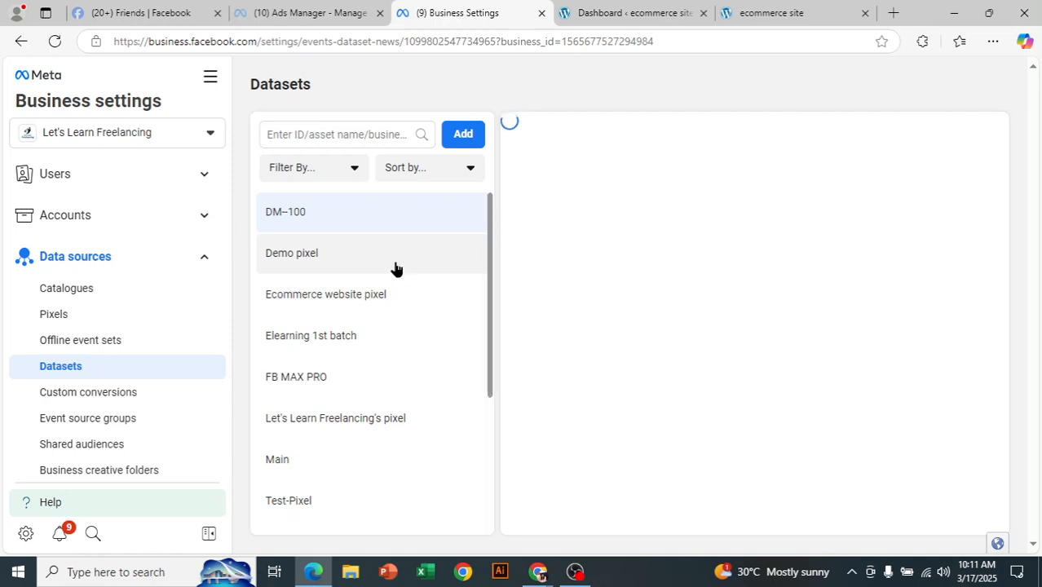
scroll(391, 268, down, 3)
scroll(398, 416, up, 3)
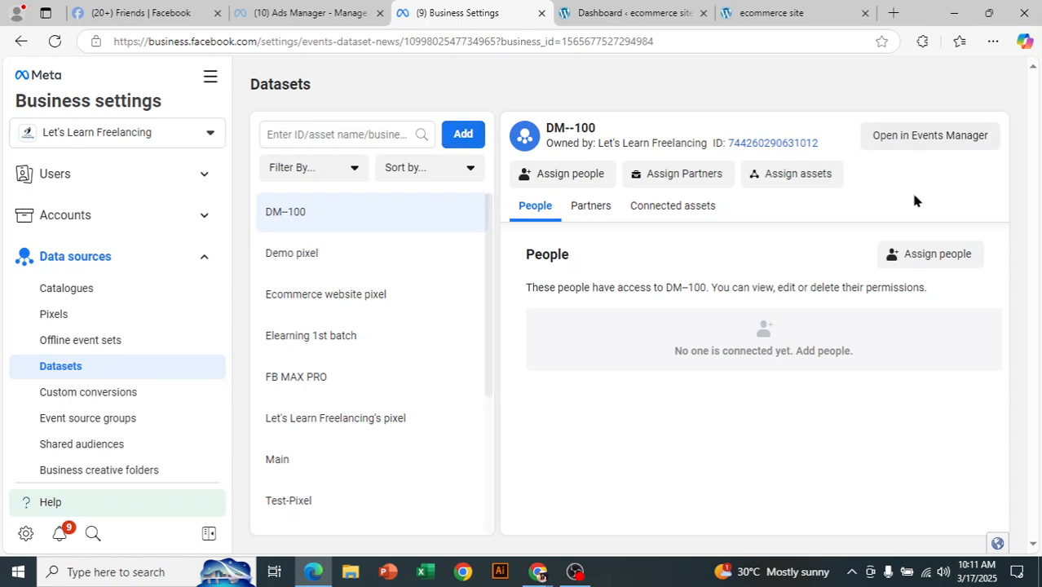
Step: Start creating a new dataset in Datasets and check the store's home page before naming it
click(462, 135)
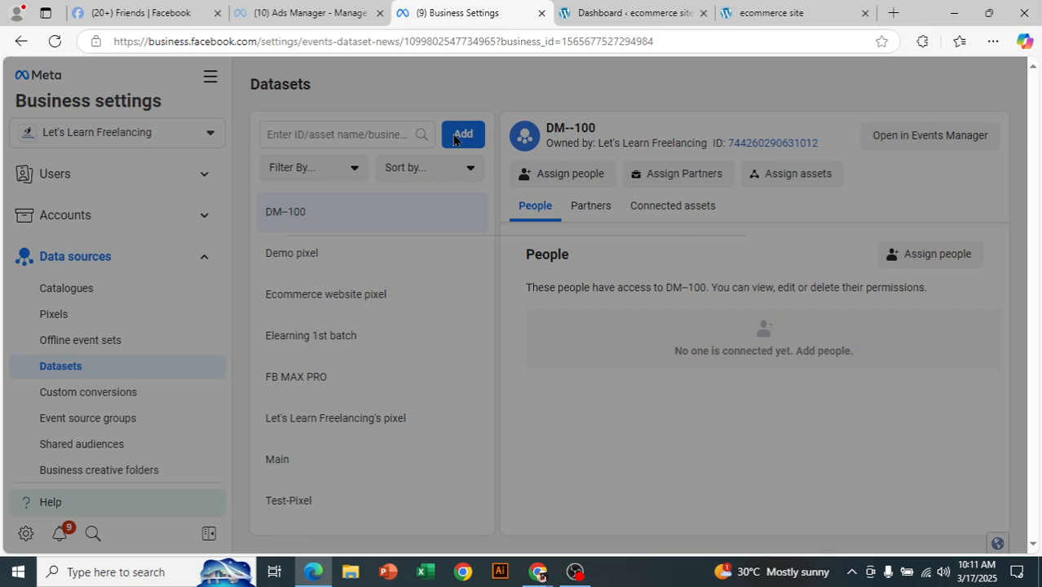
click(457, 344)
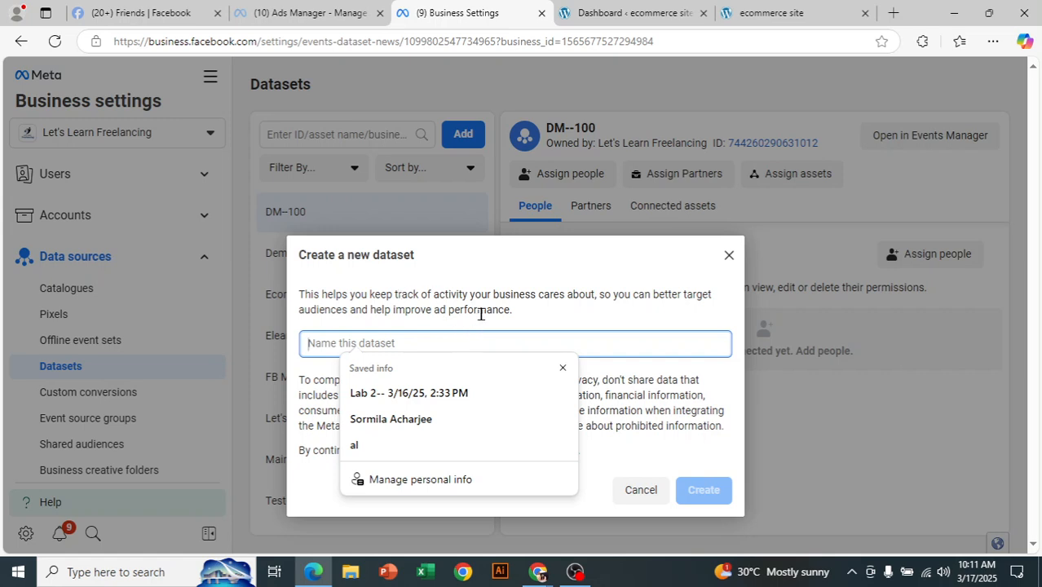
click(553, 287)
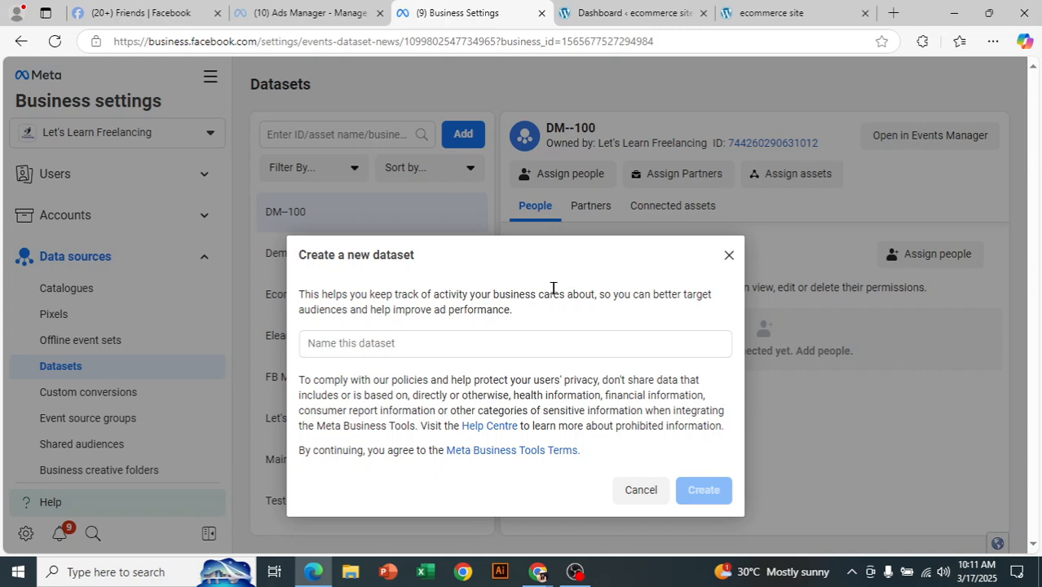
click(572, 339)
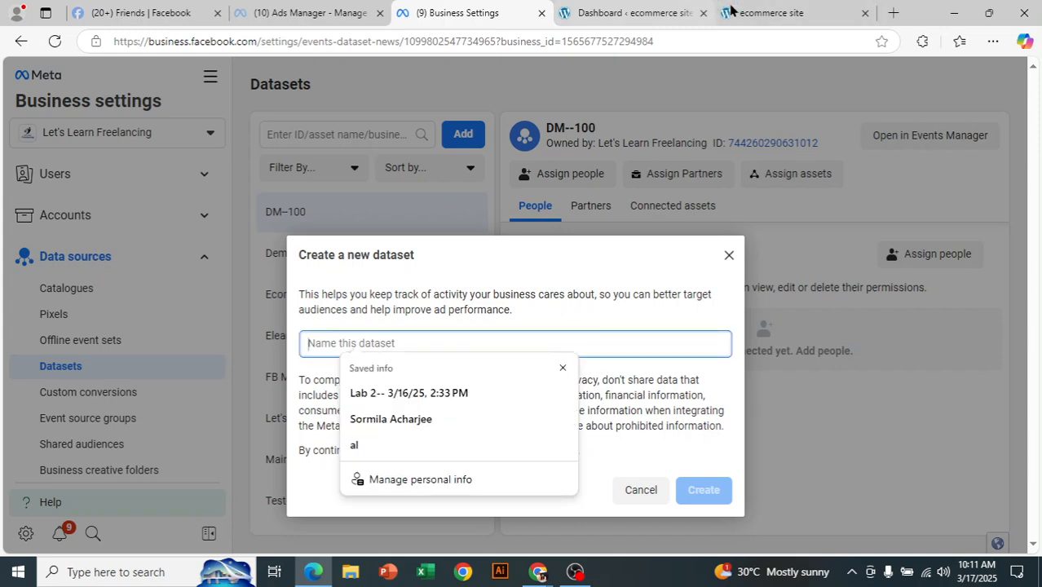
click(796, 12)
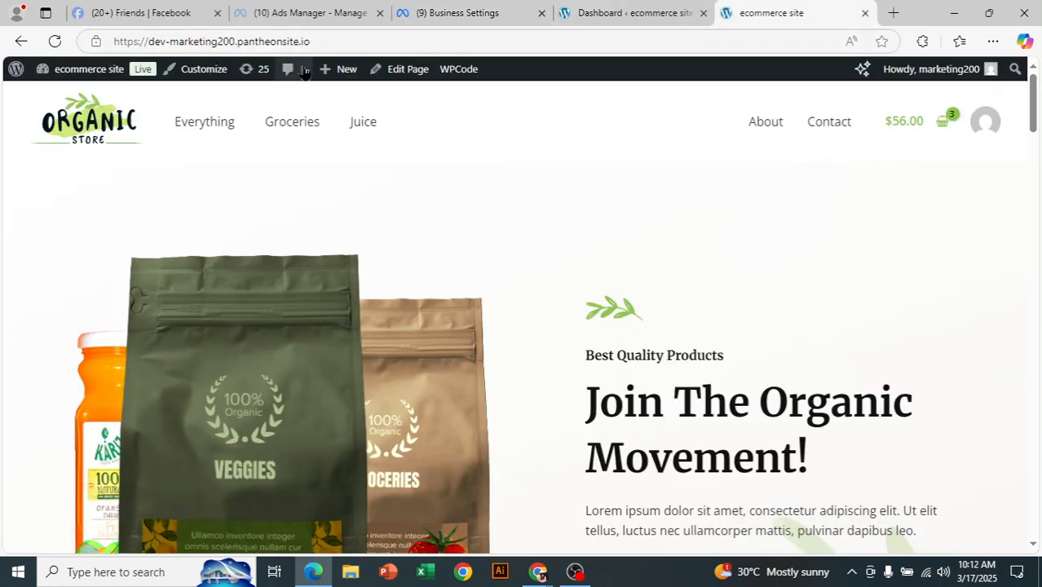
click(467, 10)
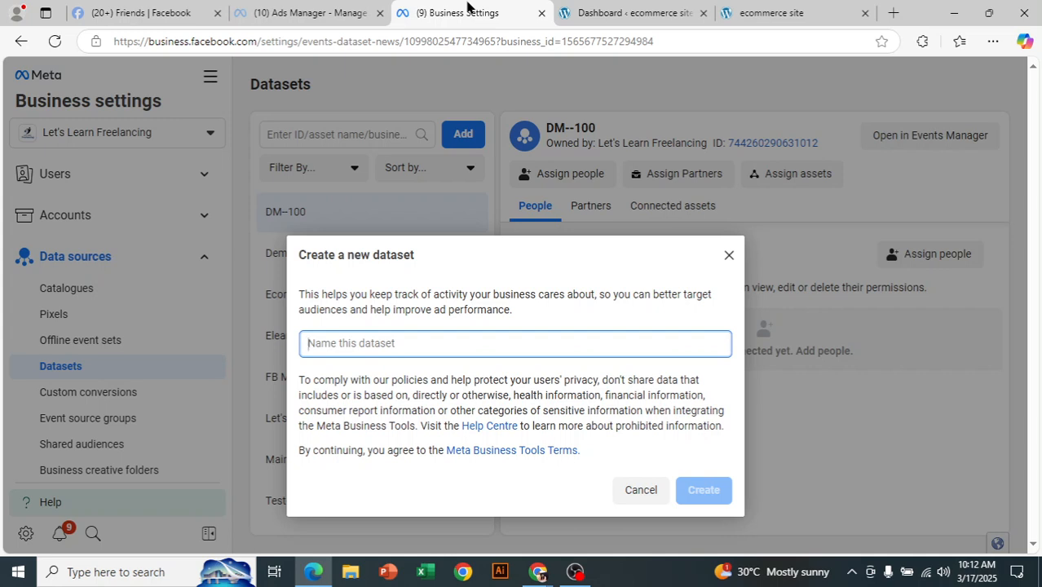
Step: Name the new dataset "Lab 2- Pixel" and create it
text(Lab)
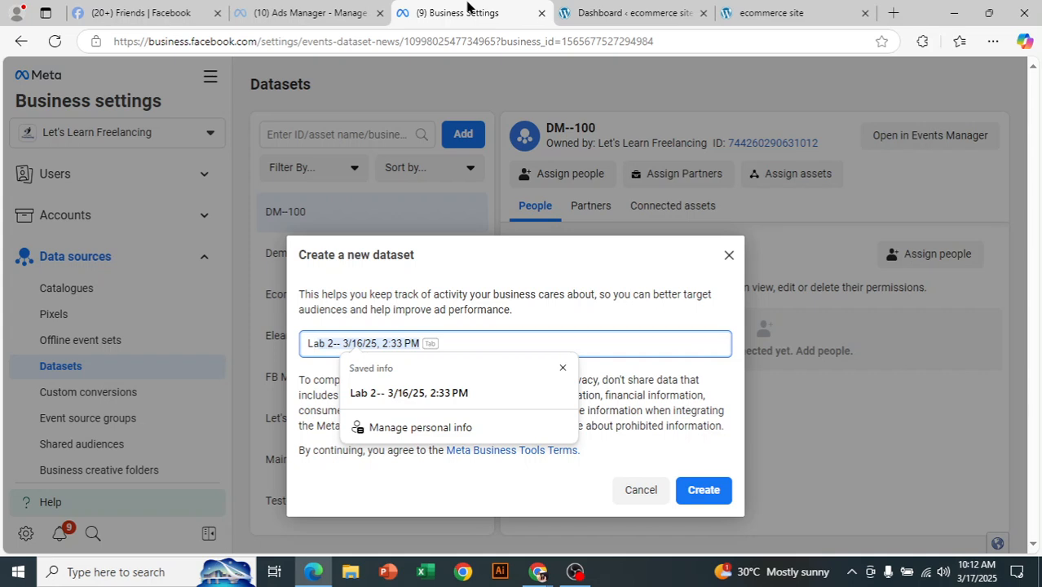
text( 2- marke)
key(BackSpace)
key(BackSpace)
key(BackSpace)
key(BackSpace)
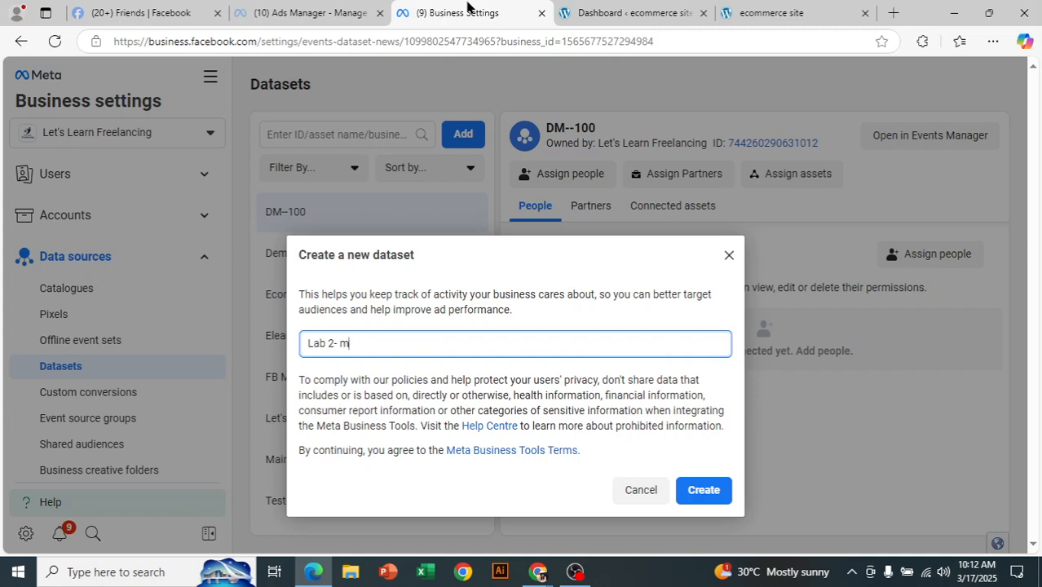
key(BackSpace)
text(Pixel)
click(703, 489)
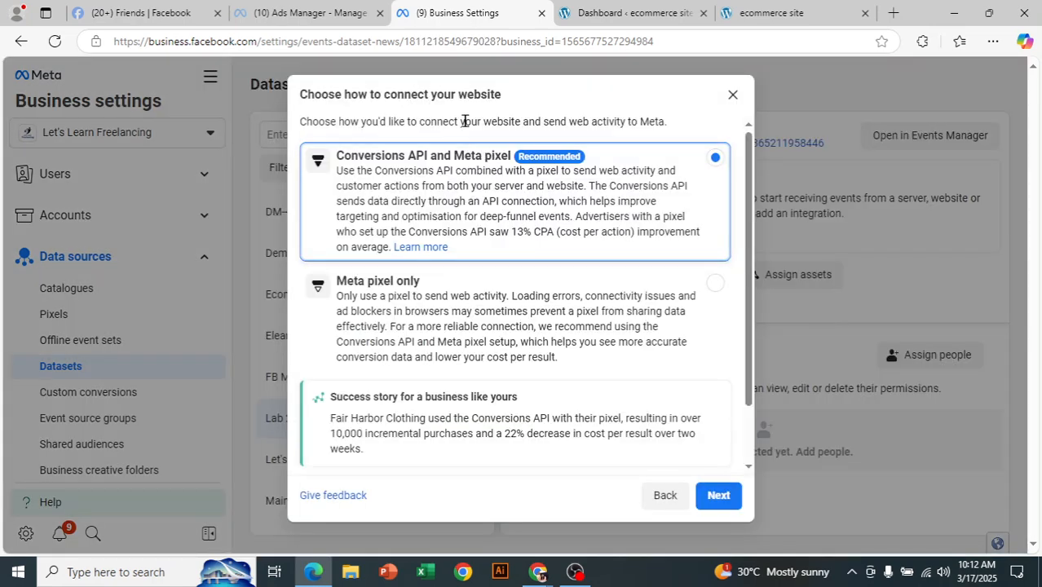
Step: Review the Conversions API and Meta pixel only options for connecting the website, and close the connection dialog
scroll(509, 389, down, 2)
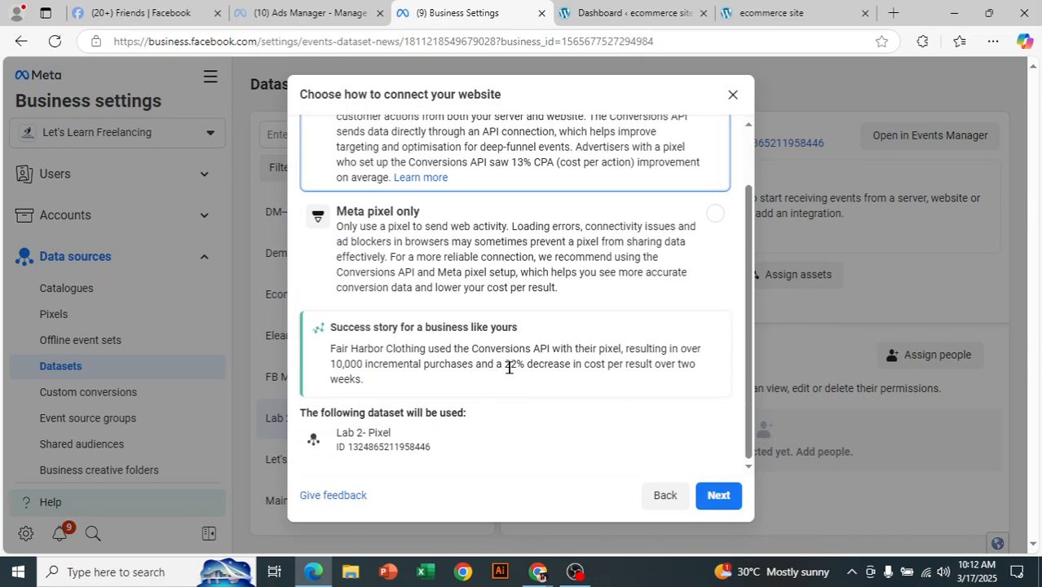
scroll(509, 367, up, 2)
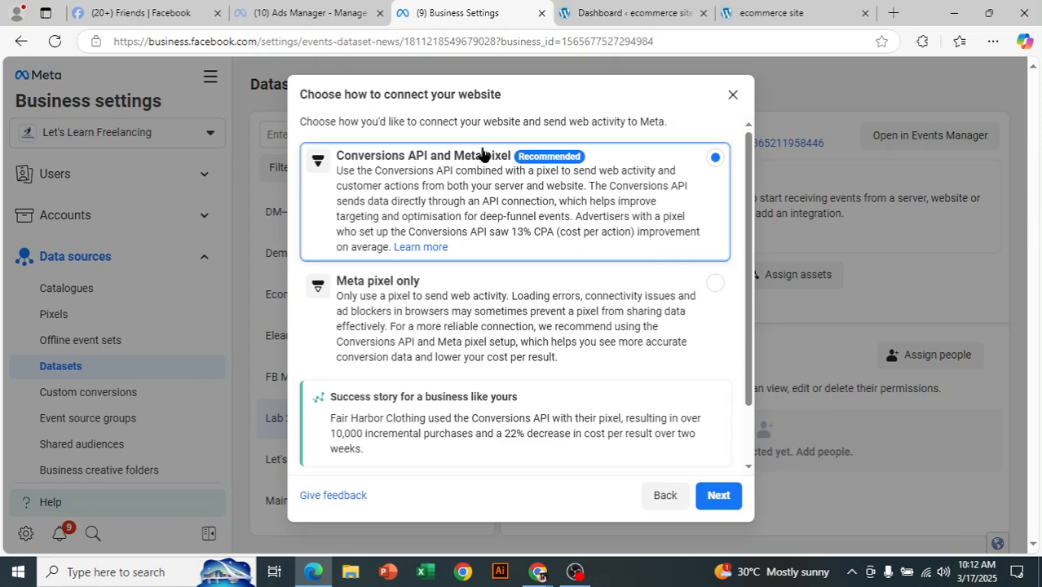
click(455, 298)
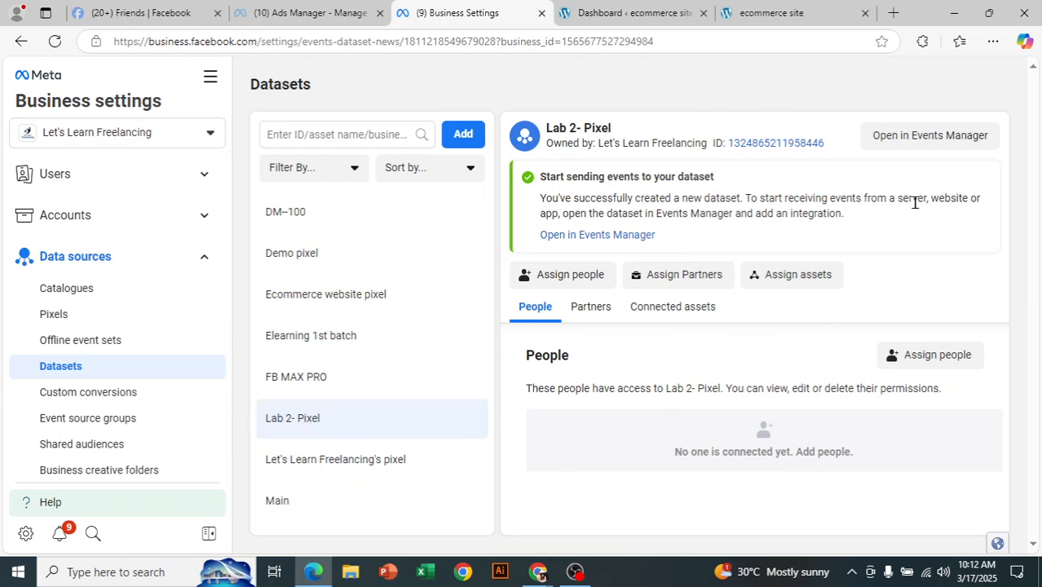
Step: Open the Lab 2- Pixel dataset in Events Manager and examine its options for sending server, browser and mobile app events
click(938, 138)
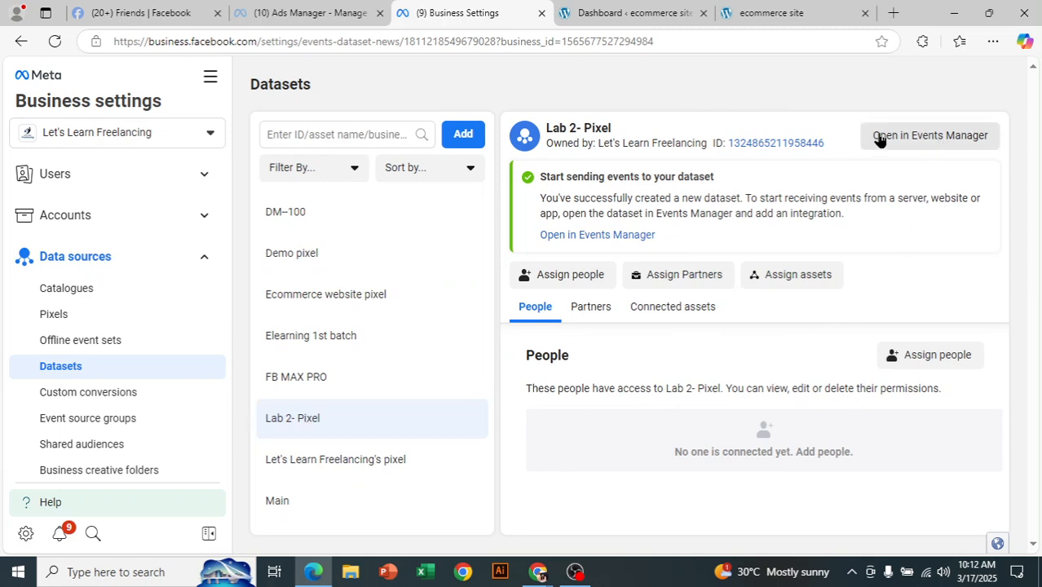
click(937, 136)
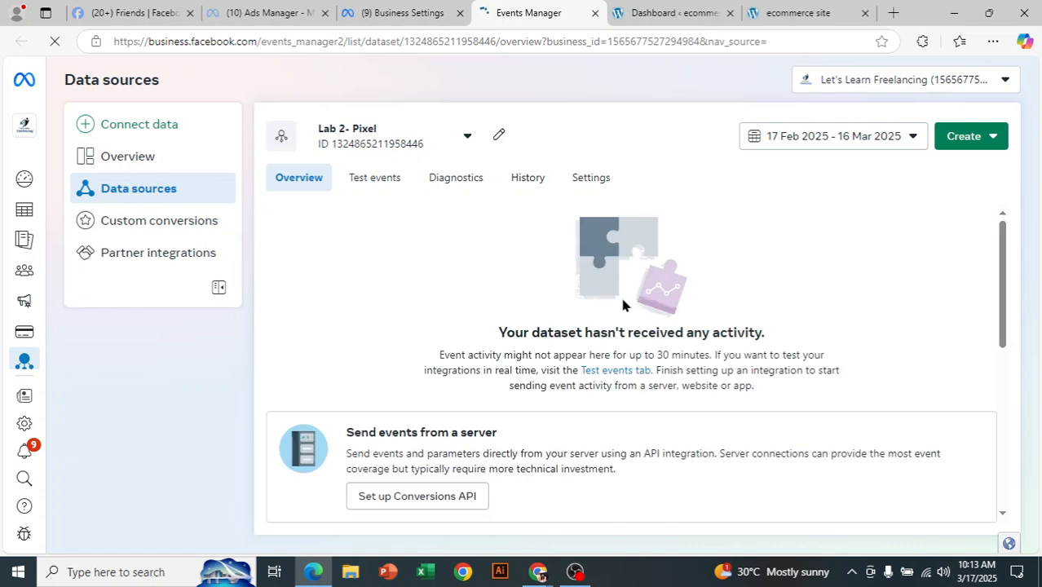
scroll(623, 306, down, 3)
scroll(624, 388, up, 1)
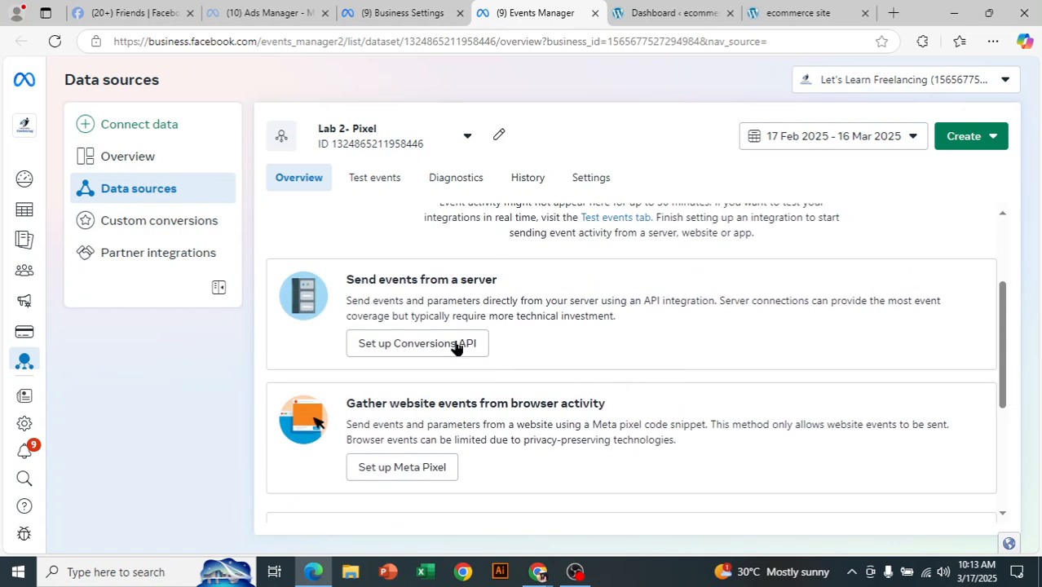
scroll(573, 398, down, 1)
scroll(576, 395, down, 1)
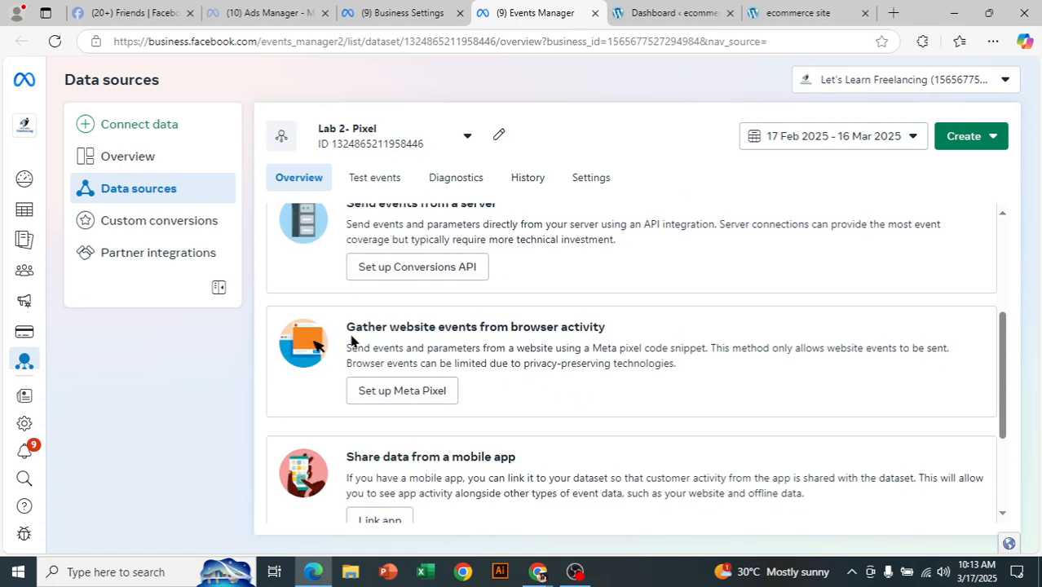
drag(347, 330, 561, 330)
click(561, 327)
drag(493, 321, 585, 341)
click(588, 366)
Step: Compare manual code installation with partner integration in the Meta pixel setup, and open the manual installation page
click(398, 395)
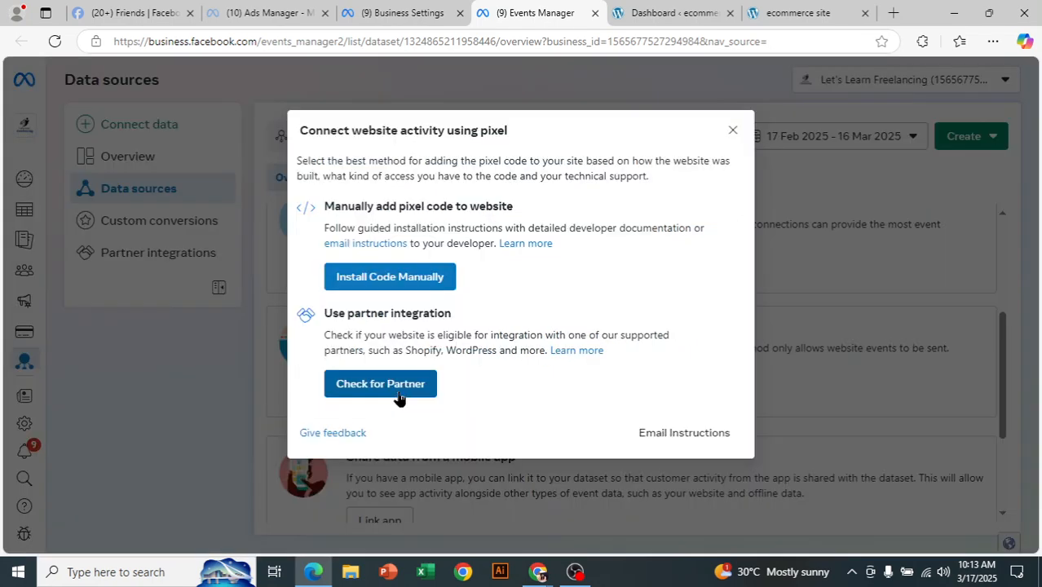
drag(325, 205, 518, 209)
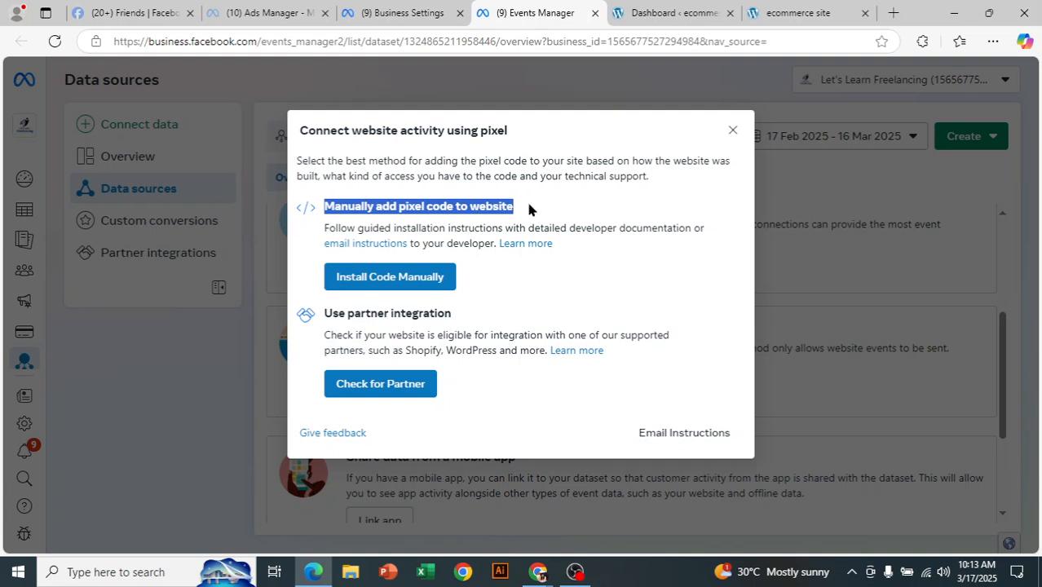
click(513, 258)
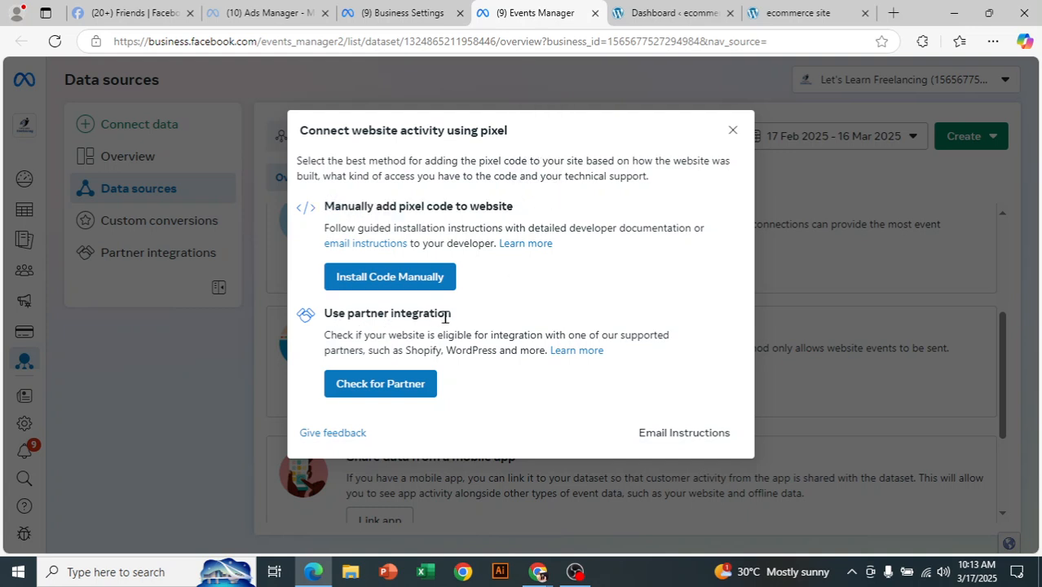
drag(445, 317, 326, 315)
click(504, 296)
click(405, 280)
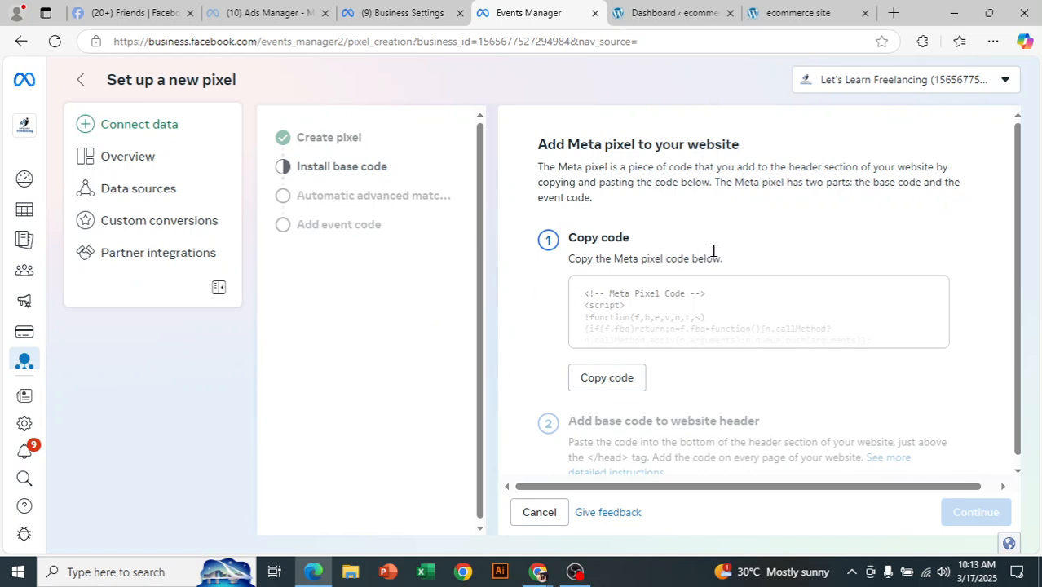
Step: Leave the pixel setup and look over the event activity overview of the Elearning 1st batch dataset
click(82, 79)
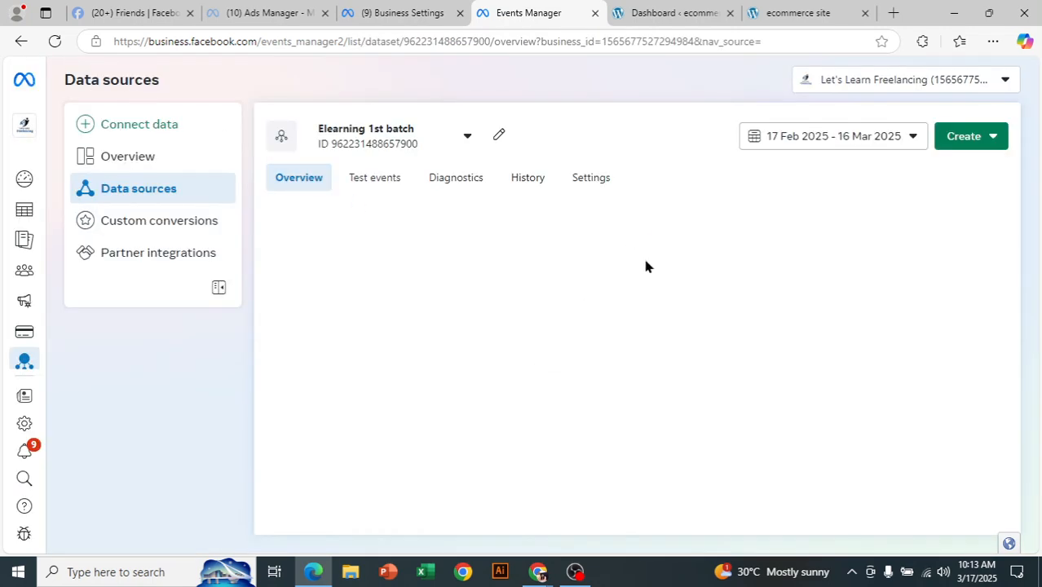
scroll(571, 343, down, 2)
scroll(498, 365, up, 2)
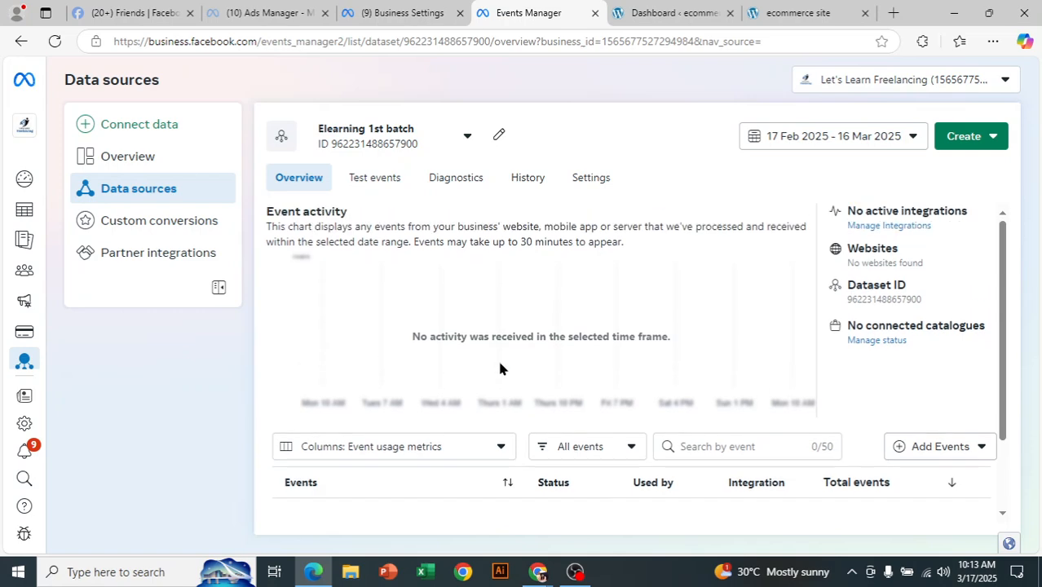
Step: Look over the Elearning 1st batch test events, the Events Manager overview and the new data source types, cancelling the connection dialog
click(373, 181)
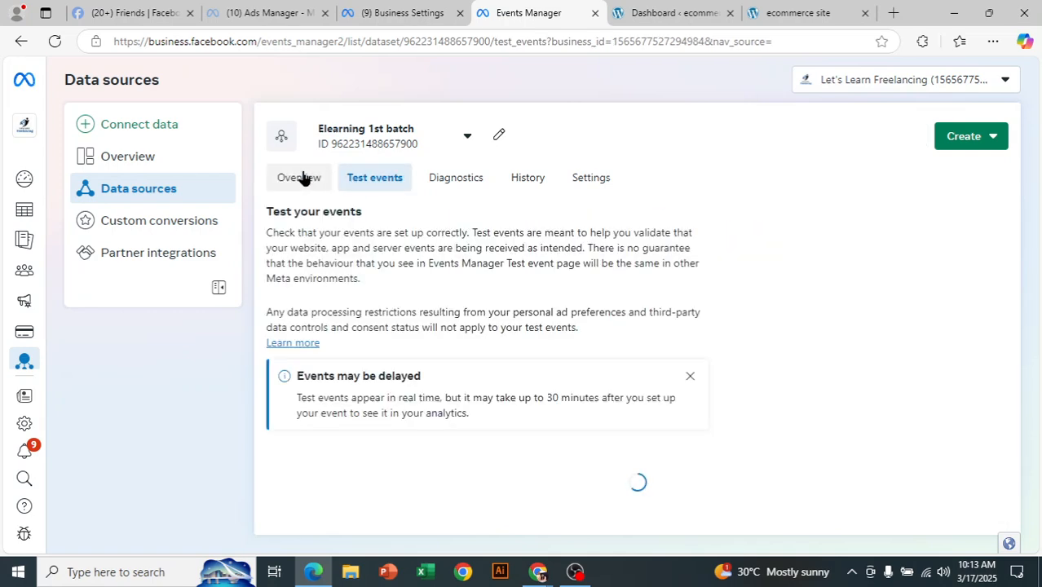
click(189, 163)
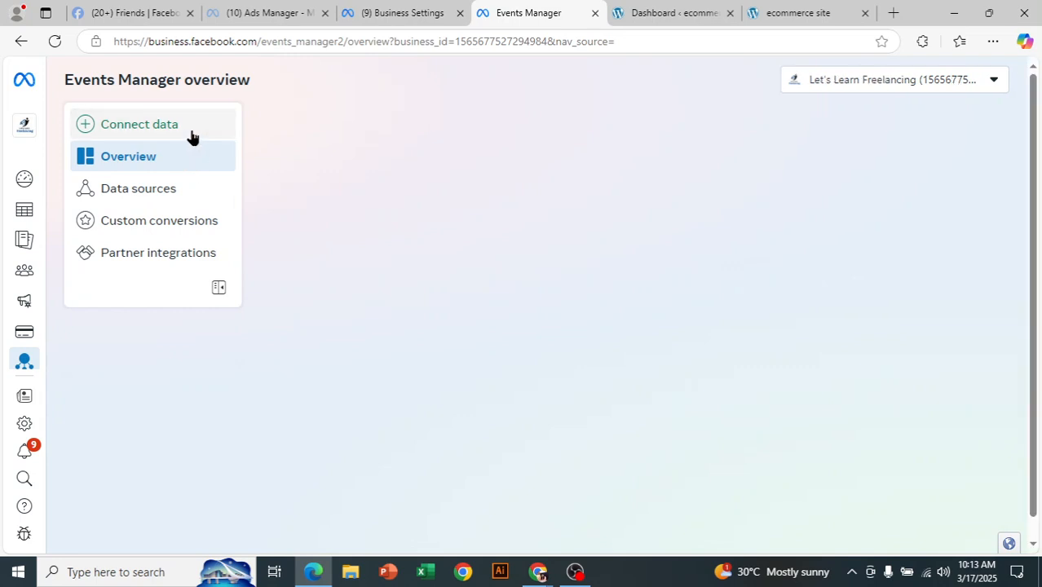
click(192, 137)
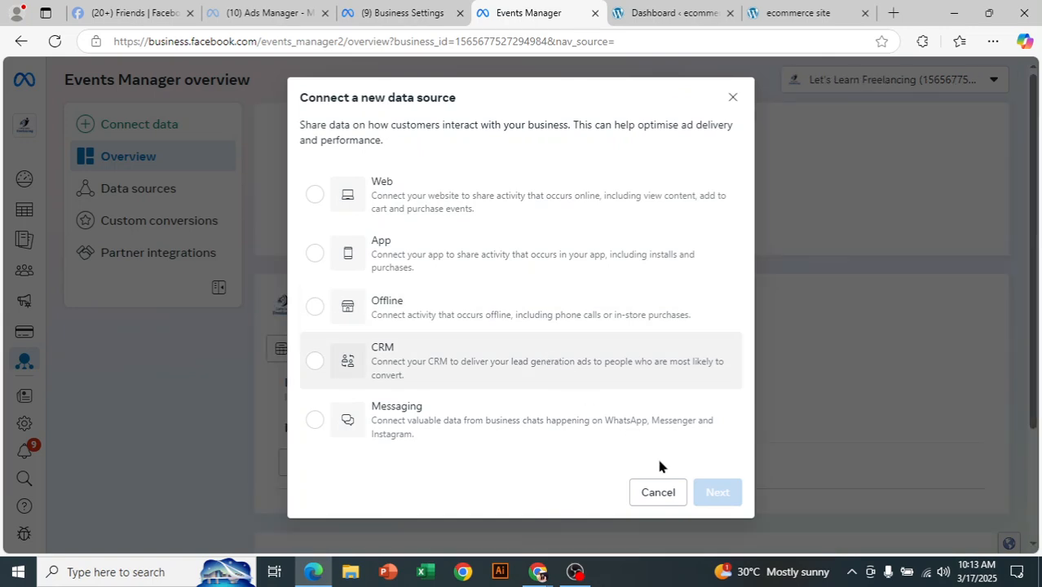
click(659, 494)
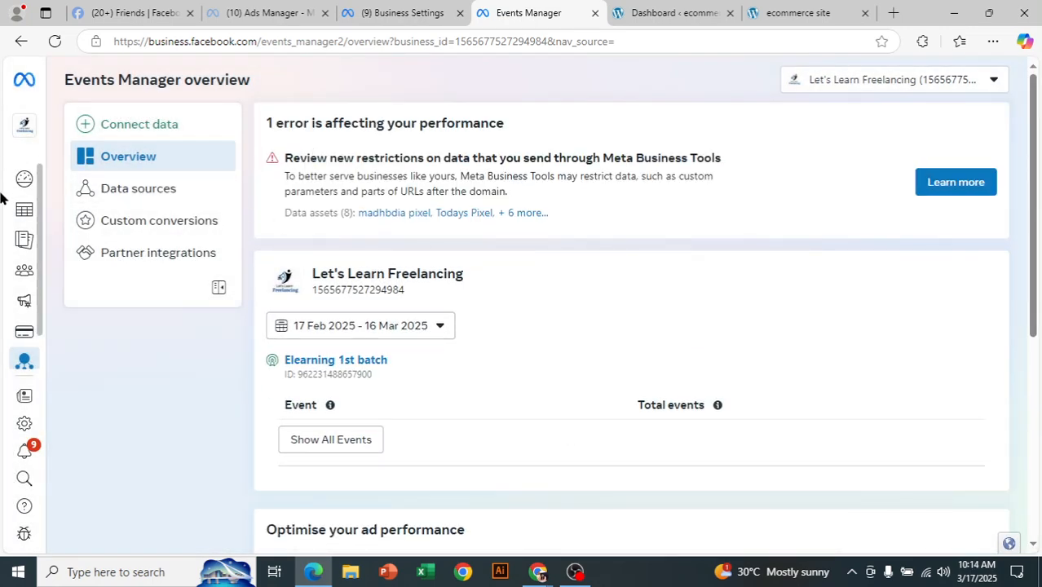
Step: Reopen the Lab 2- Pixel dataset from Business settings in Events Manager and start its Meta pixel setup with manual code installation
click(400, 13)
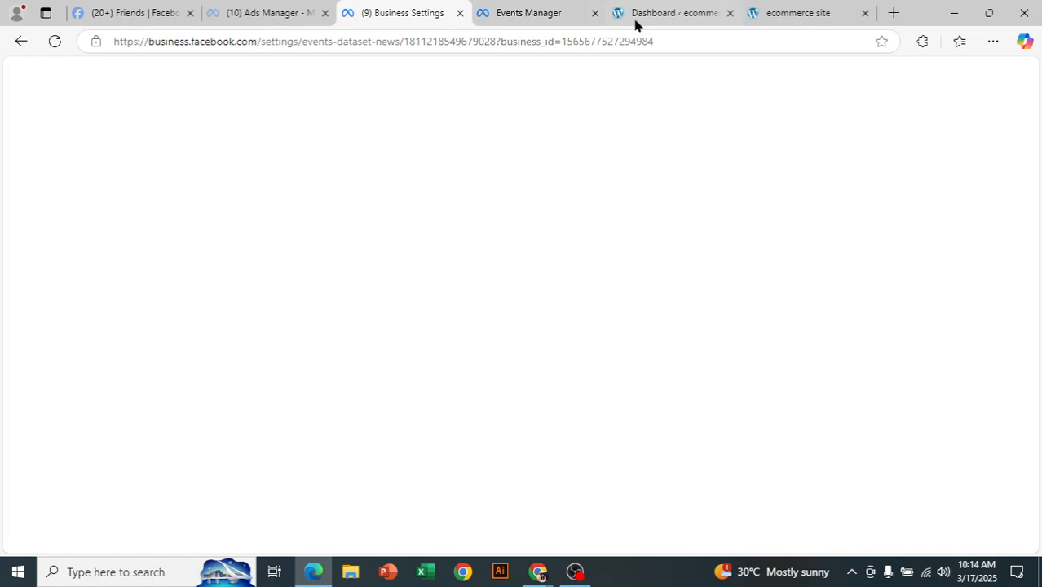
click(594, 13)
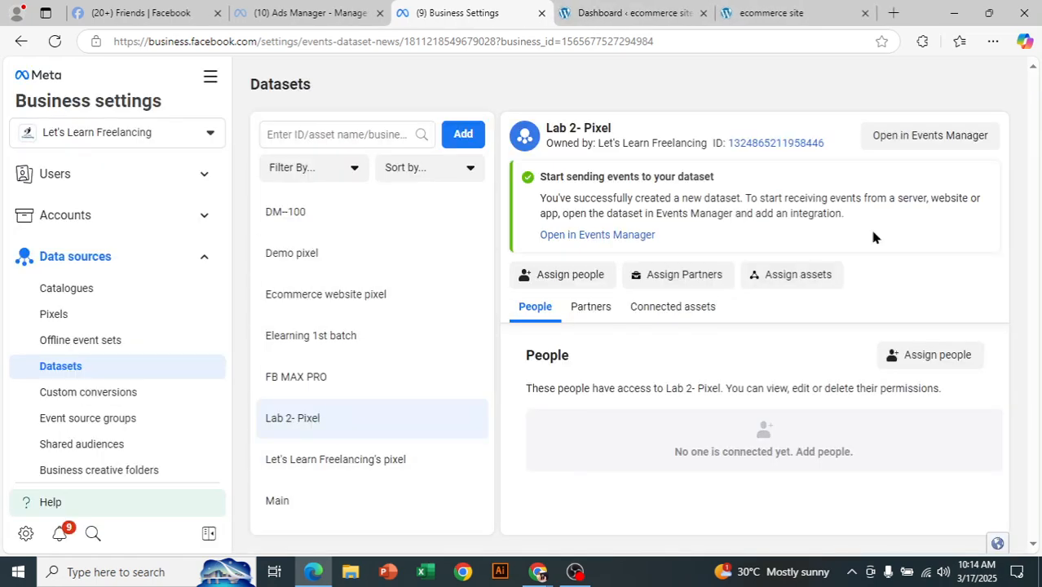
click(919, 143)
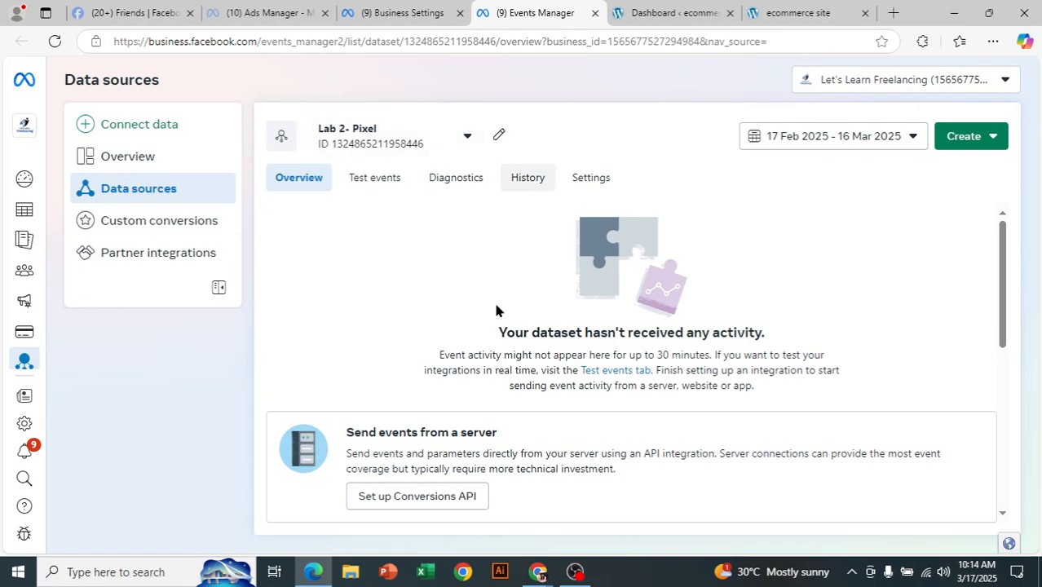
scroll(604, 334, down, 2)
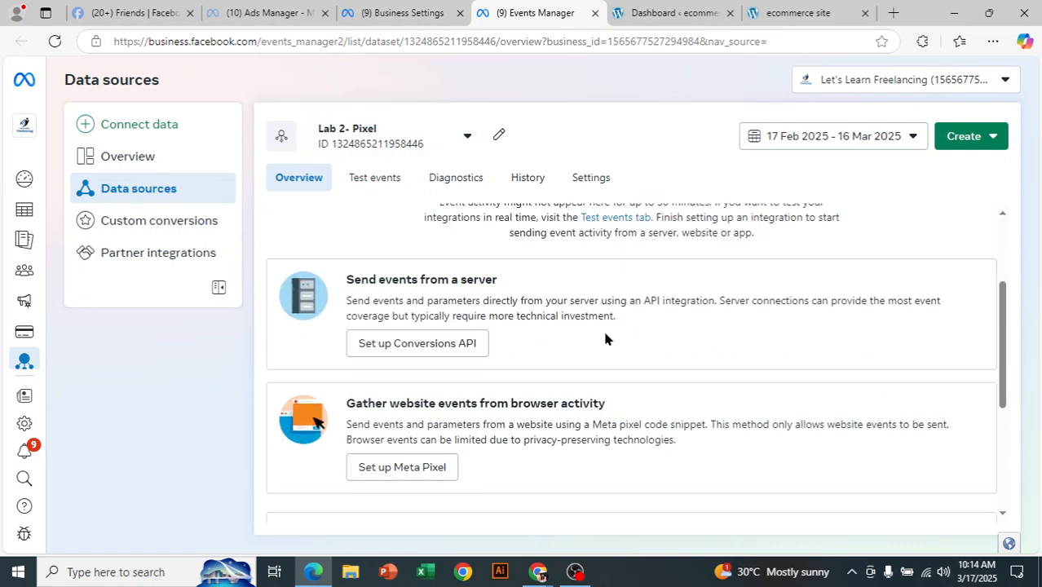
click(402, 472)
click(385, 275)
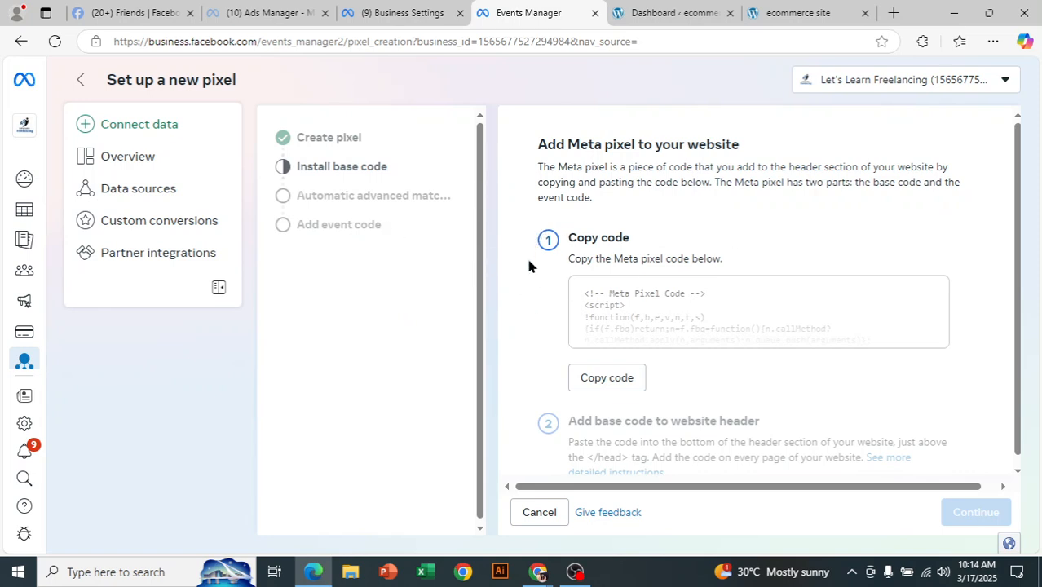
Step: Copy the Meta pixel base code and read the instruction about adding it to the website header
click(596, 381)
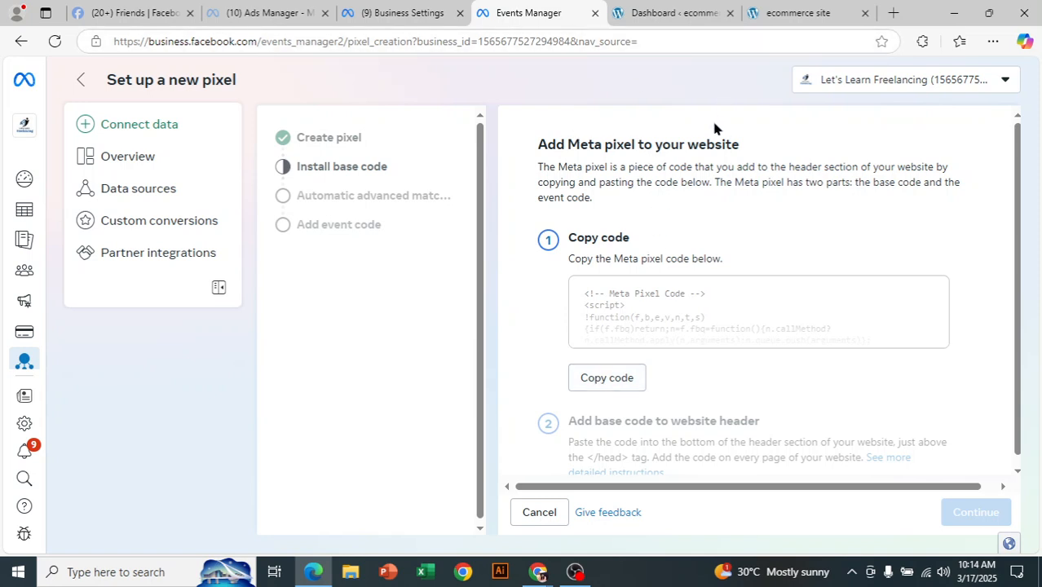
click(689, 14)
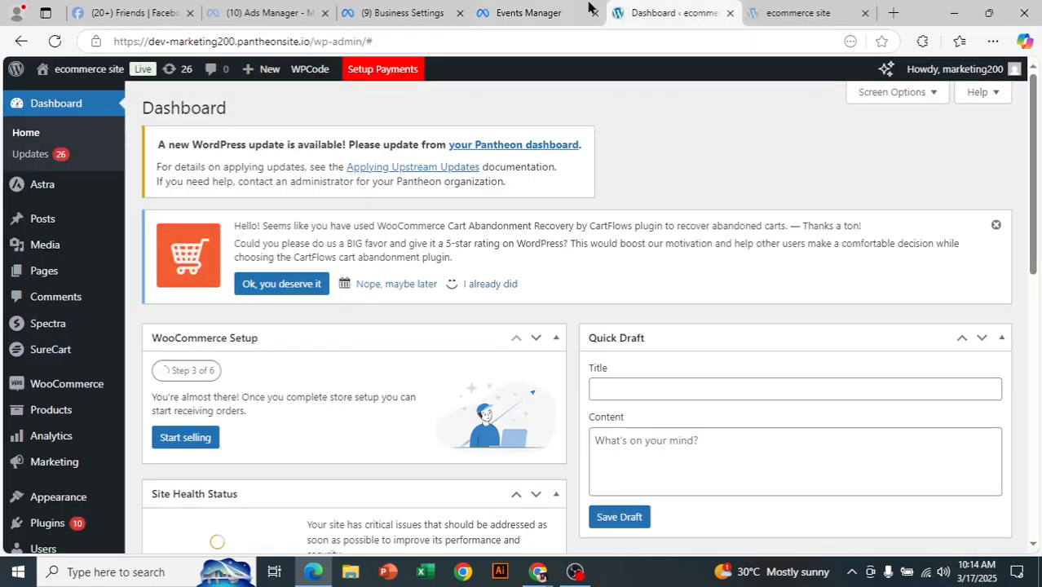
click(514, 8)
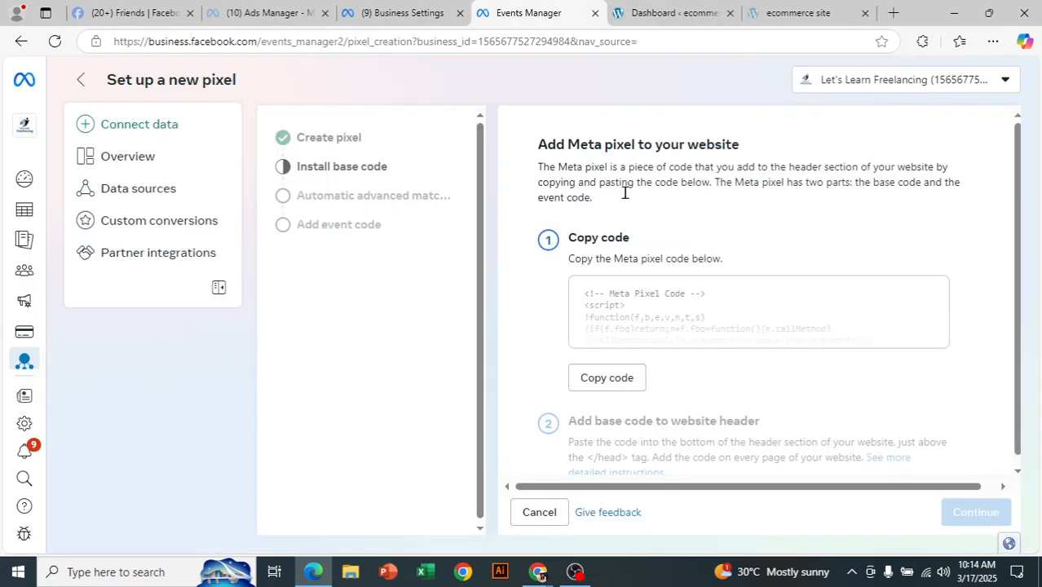
scroll(756, 378, down, 1)
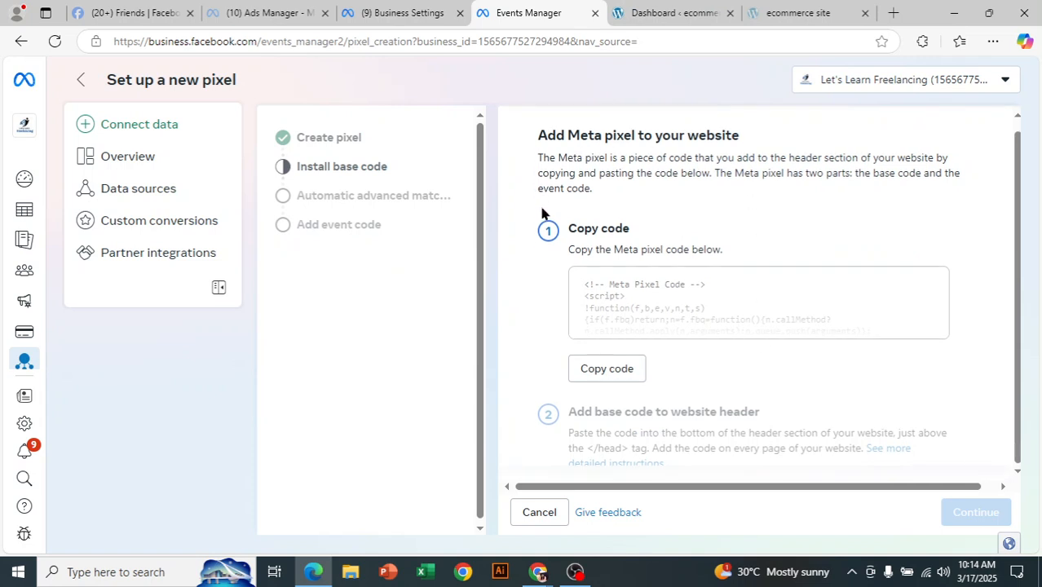
drag(570, 229, 629, 229)
click(590, 298)
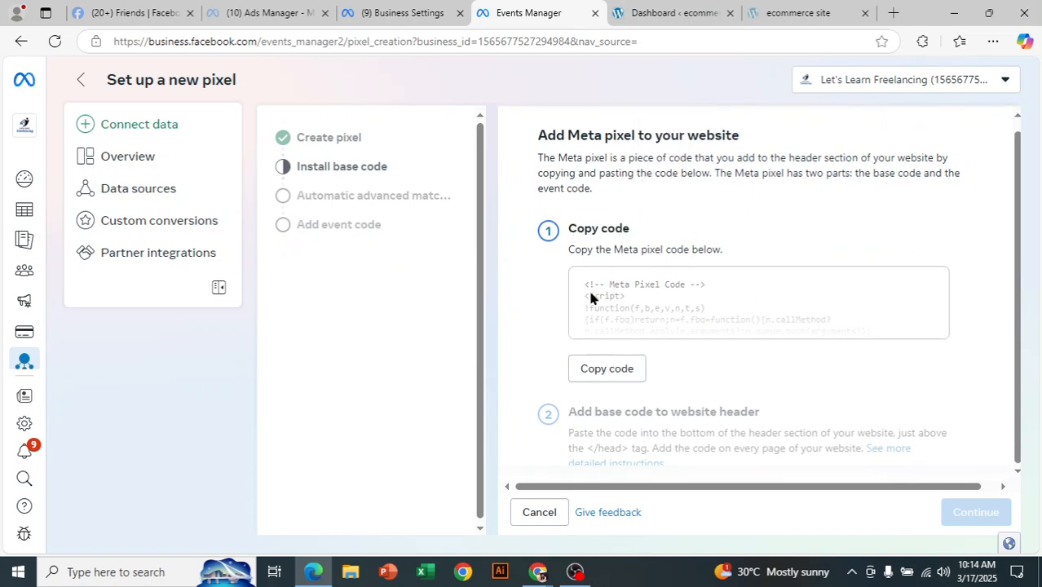
click(622, 369)
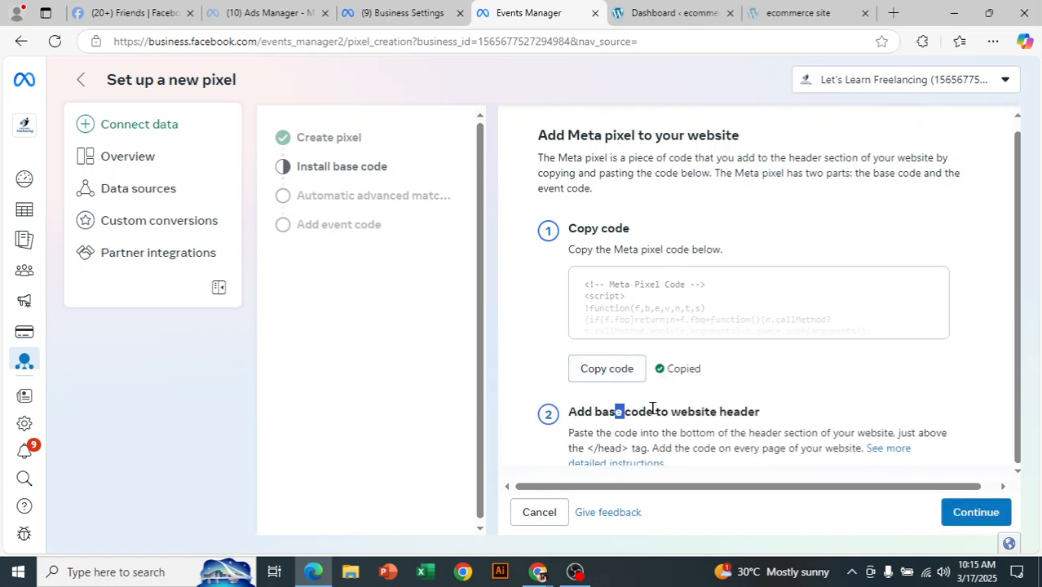
drag(616, 411, 735, 409)
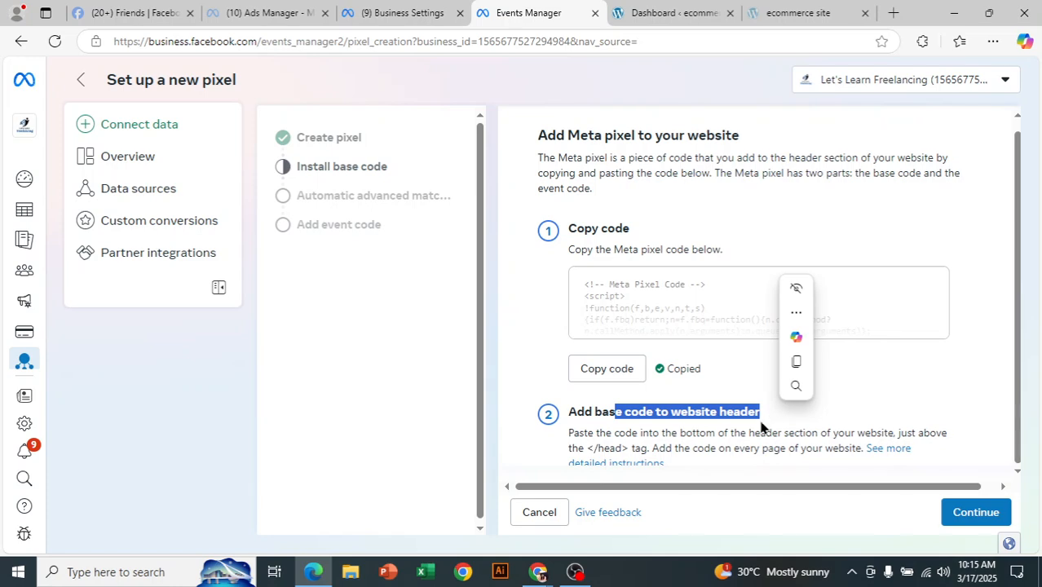
click(767, 425)
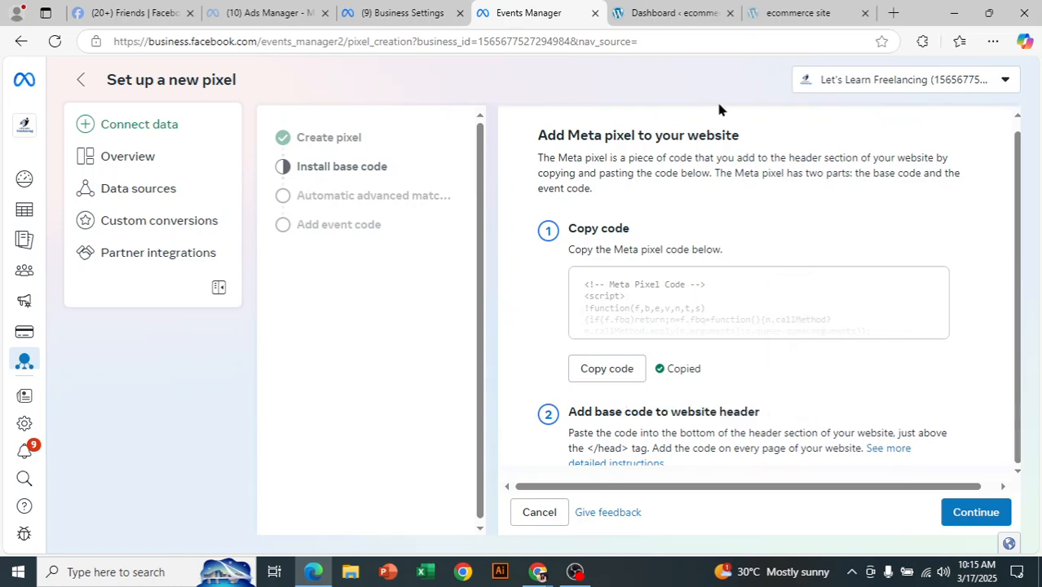
Step: Switch to the WordPress dashboard of the ecommerce site, list its installed plugins and deactivate WPCode Lite
click(718, 10)
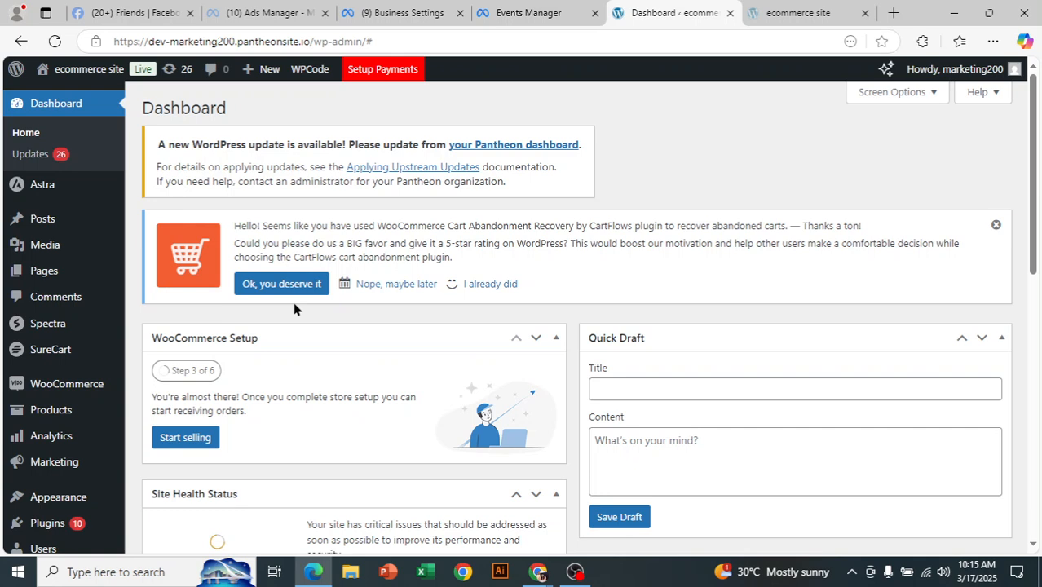
mouse_move(99, 420)
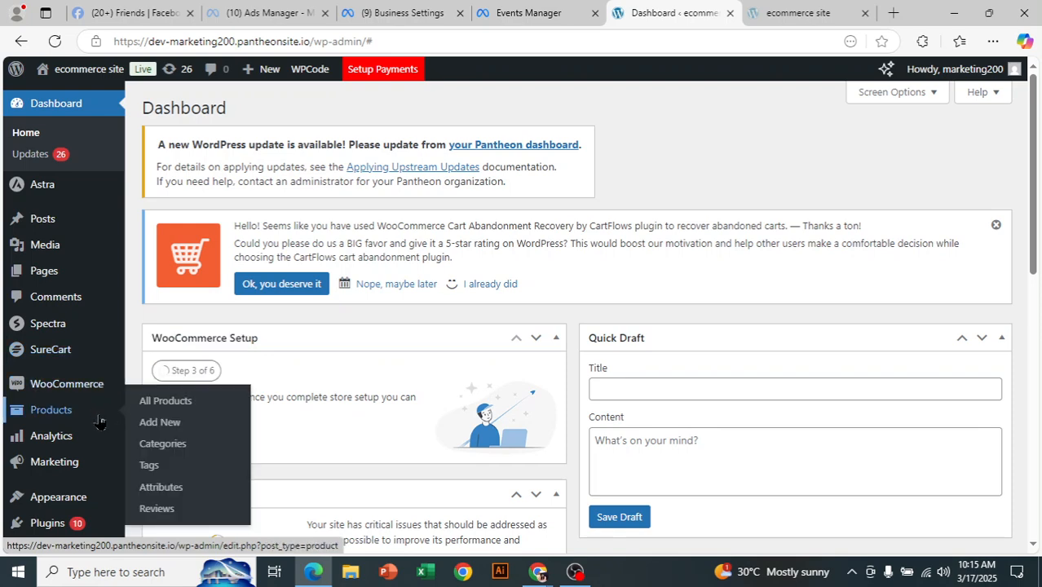
scroll(100, 420, down, 1)
mouse_move(61, 457)
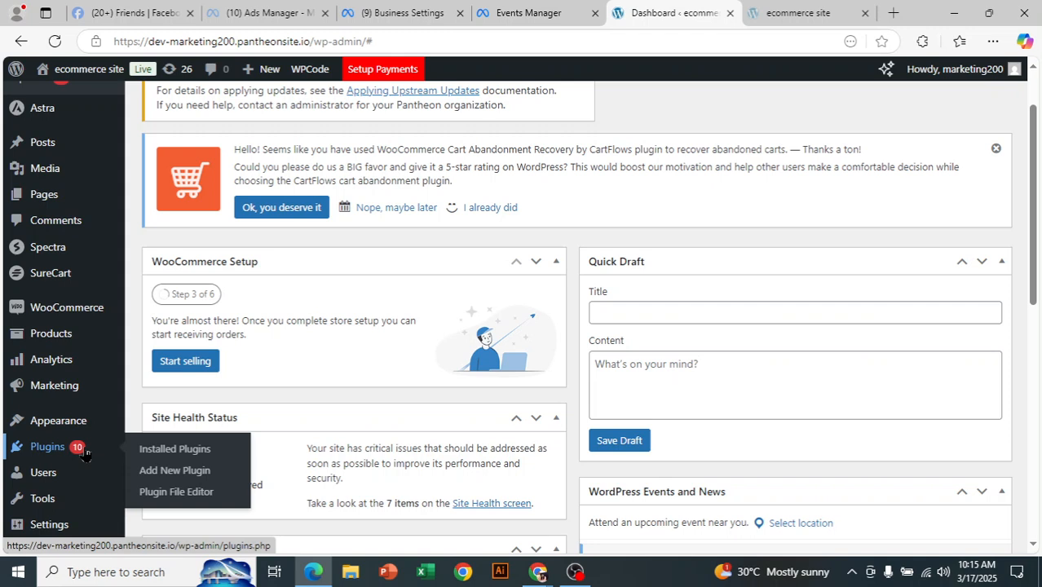
click(183, 454)
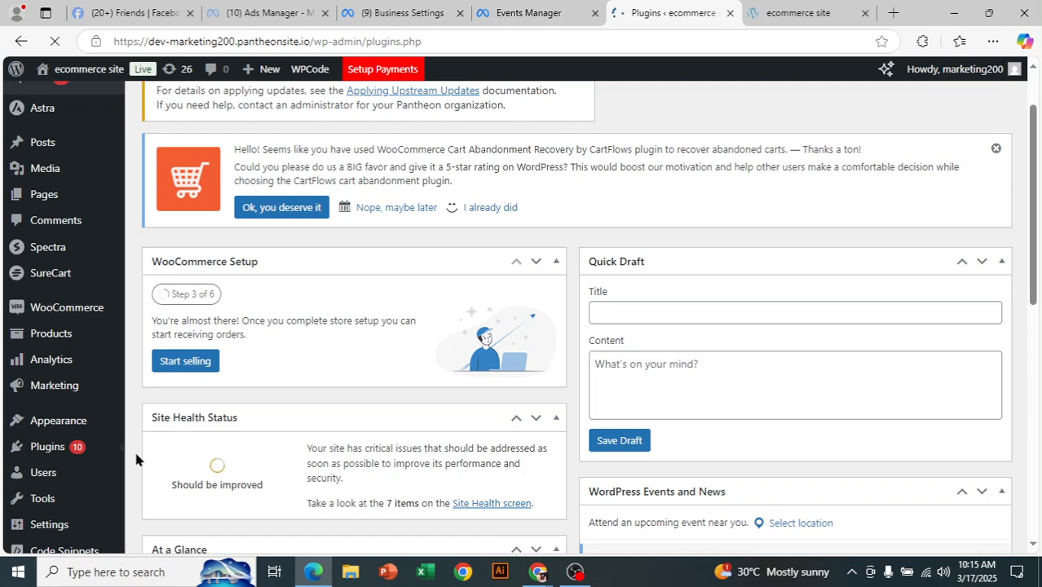
scroll(398, 349, down, 10)
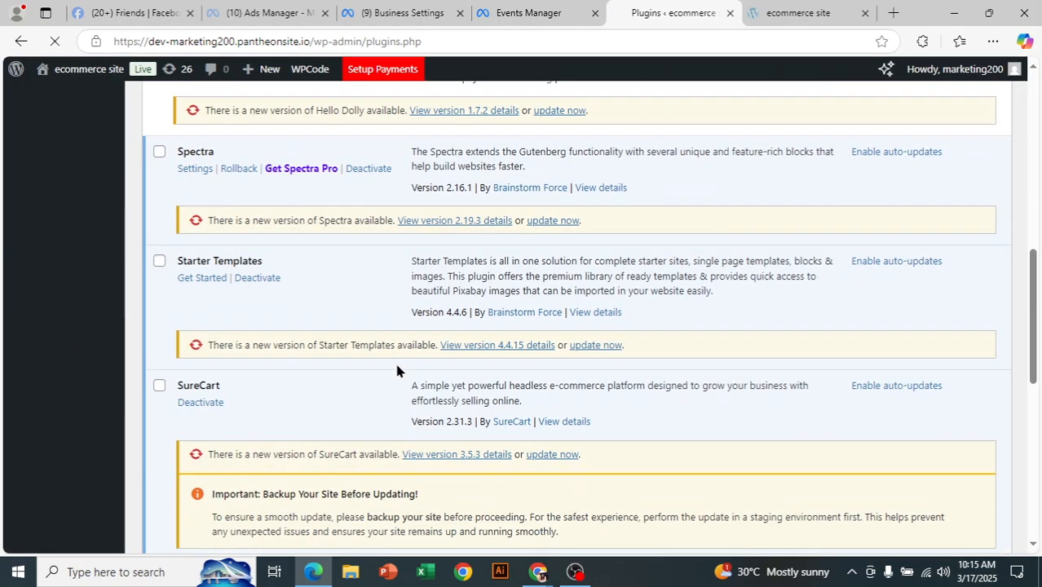
scroll(398, 369, down, 6)
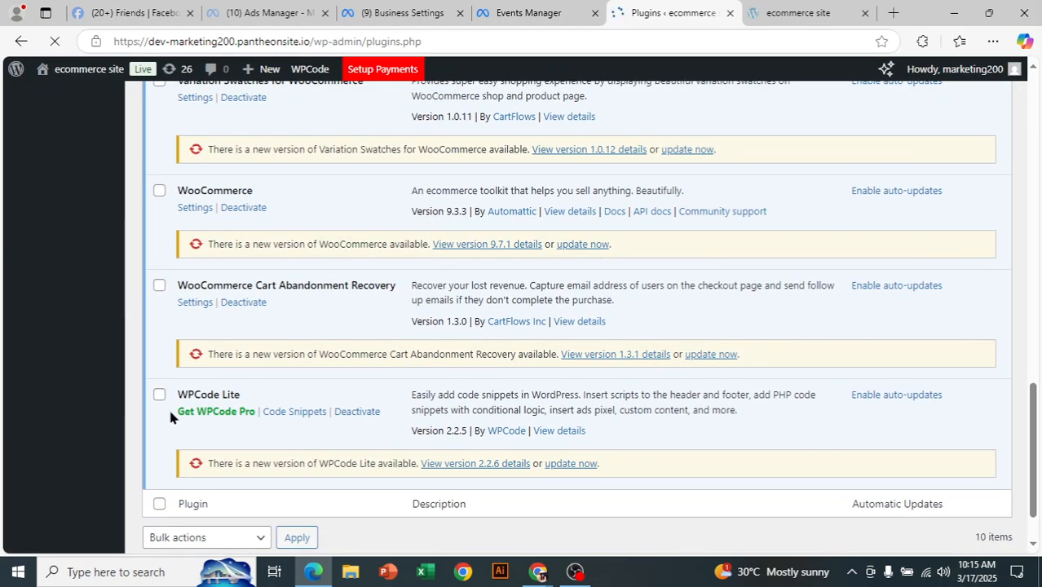
click(357, 413)
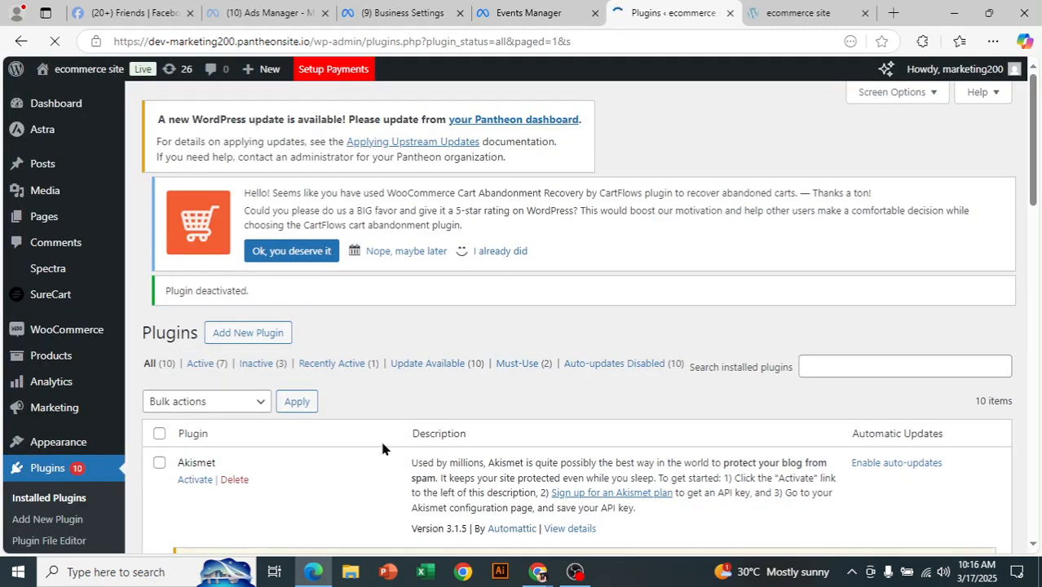
Step: Delete the WPCode Lite plugin with its files and data, and look through the remaining installed plugins
scroll(354, 408, down, 10)
scroll(357, 418, down, 5)
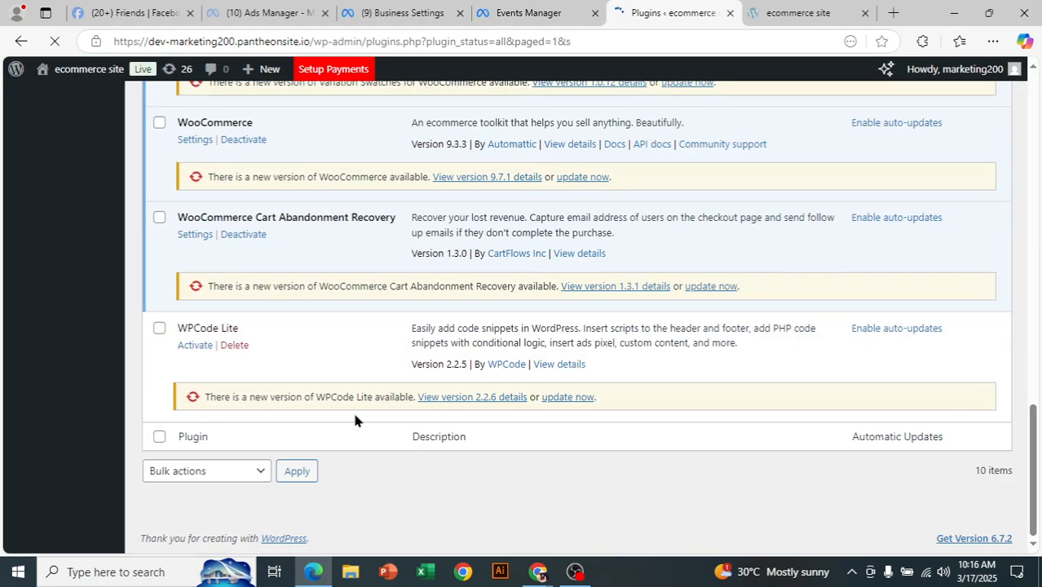
click(235, 347)
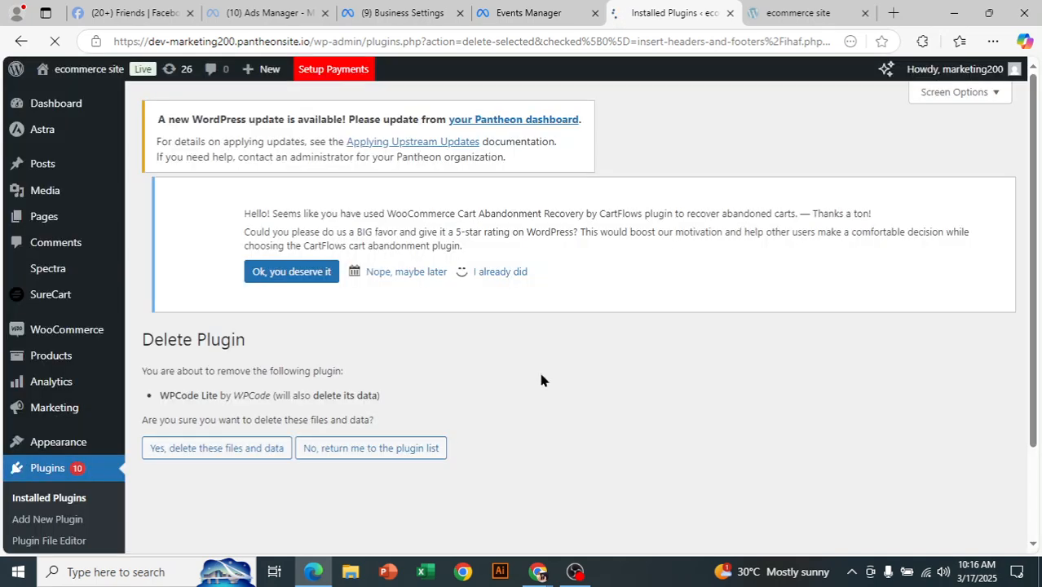
click(218, 404)
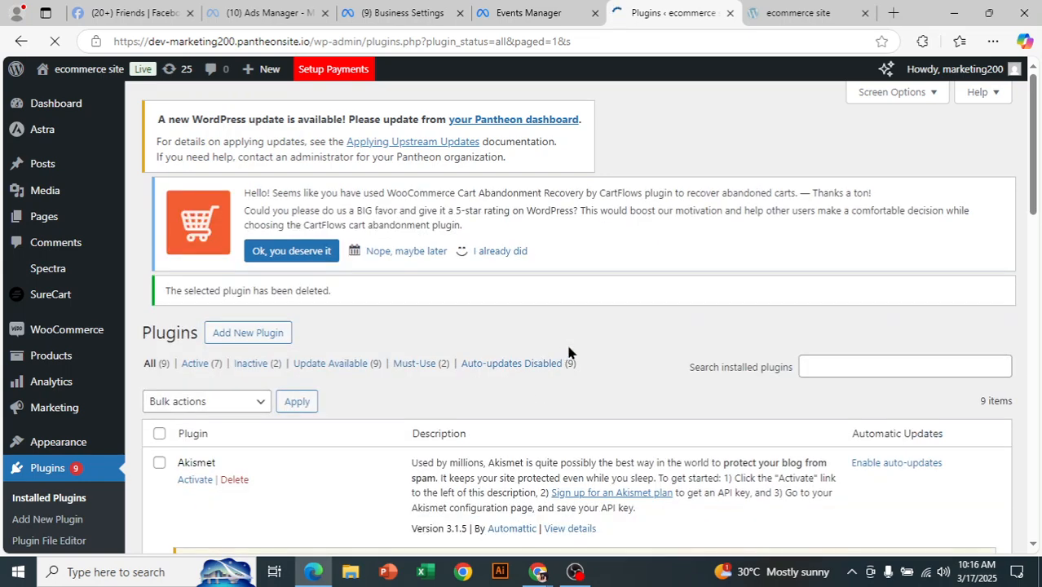
scroll(534, 356, down, 7)
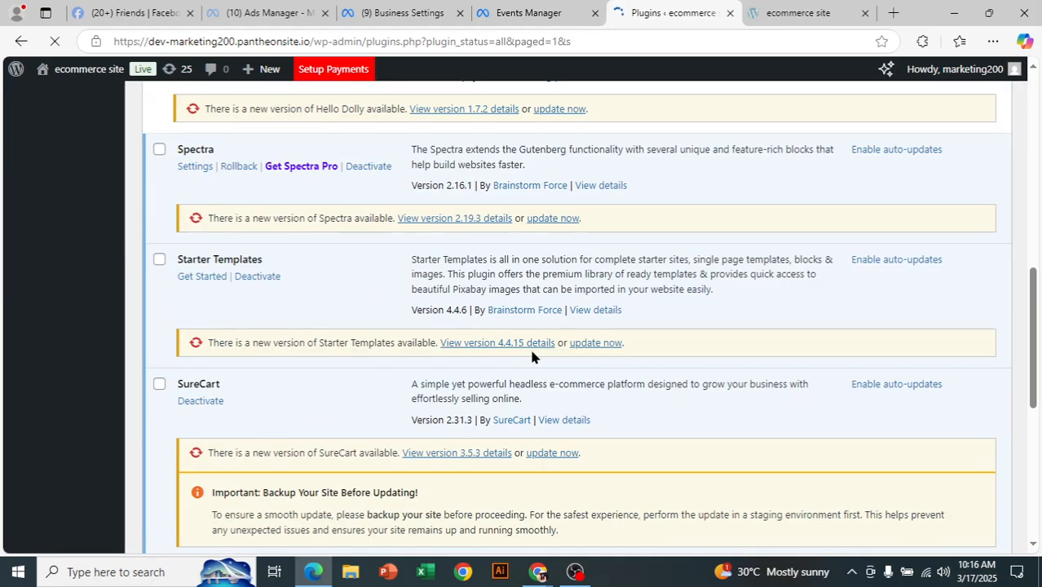
scroll(530, 356, down, 6)
scroll(530, 350, up, 13)
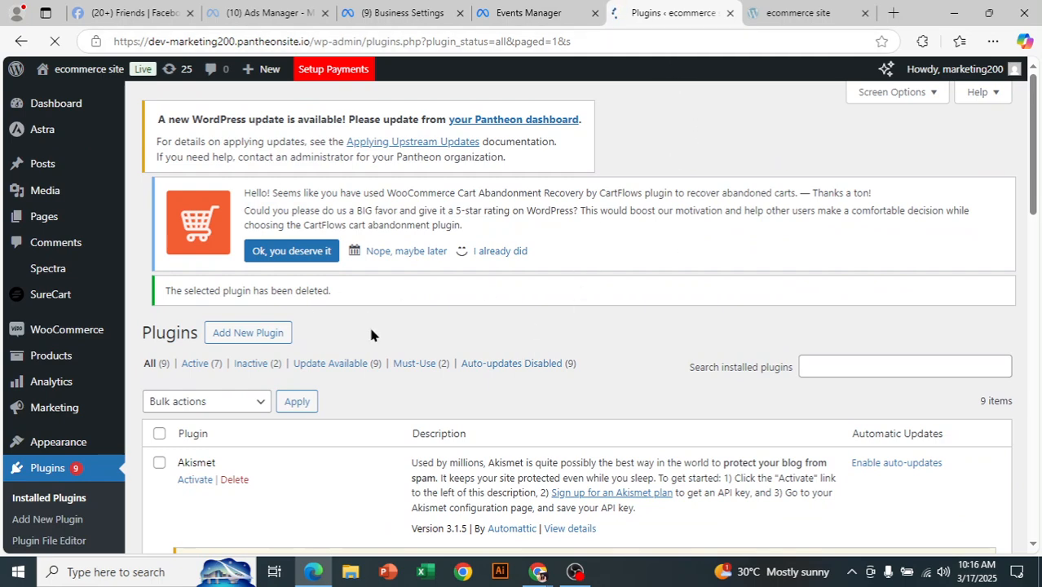
Step: Open the page for adding new plugins and search the plugin directory for "wp code"
scroll(371, 335, down, 2)
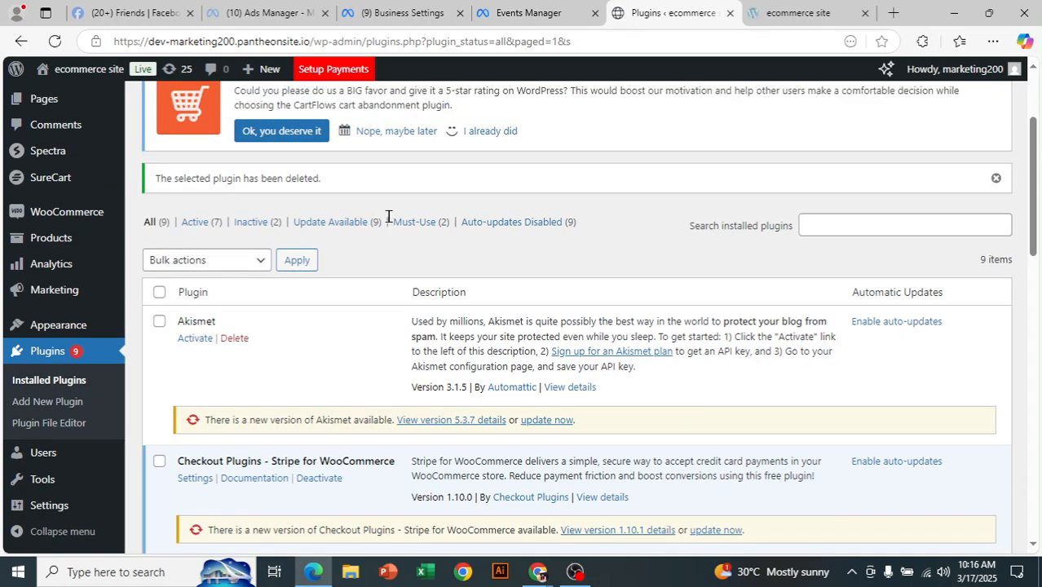
click(42, 404)
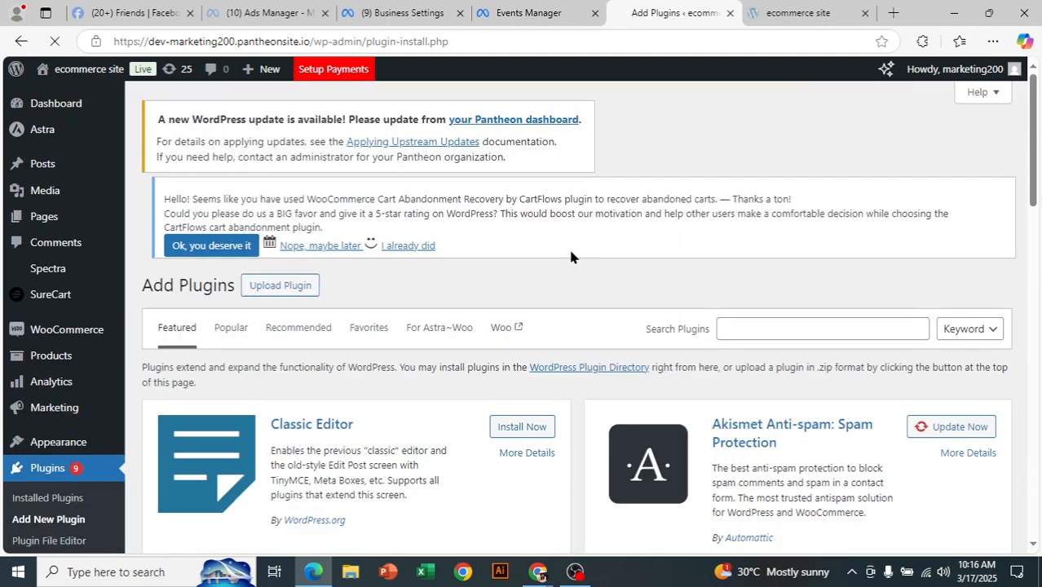
scroll(571, 256, down, 1)
scroll(369, 114, up, 1)
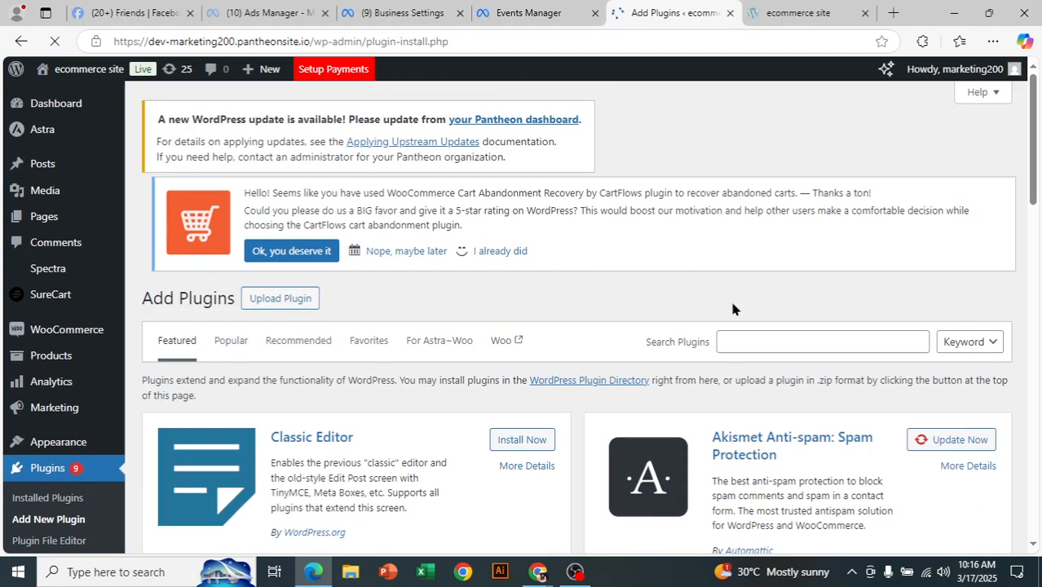
scroll(375, 291, down, 1)
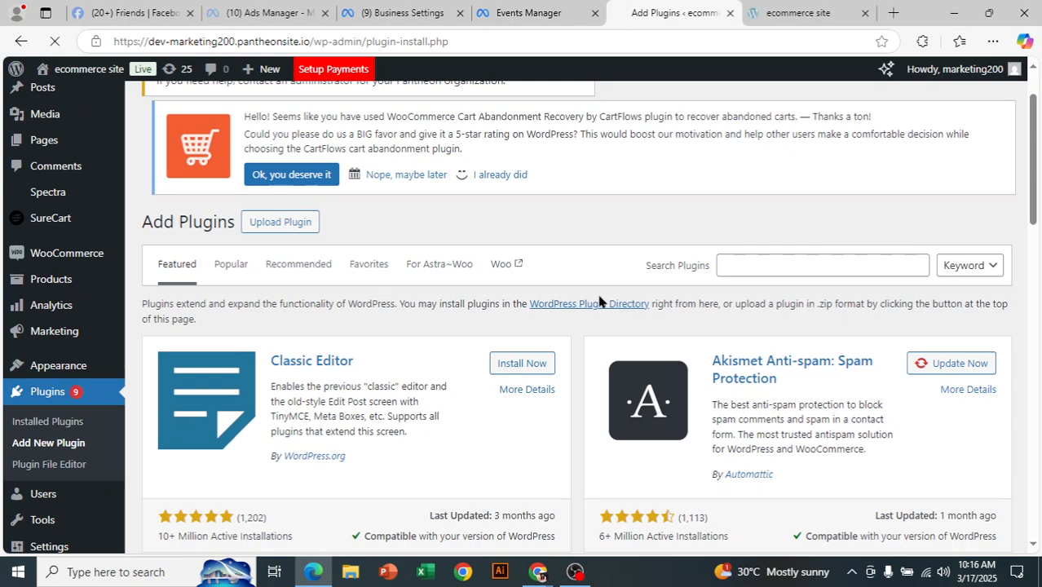
click(776, 264)
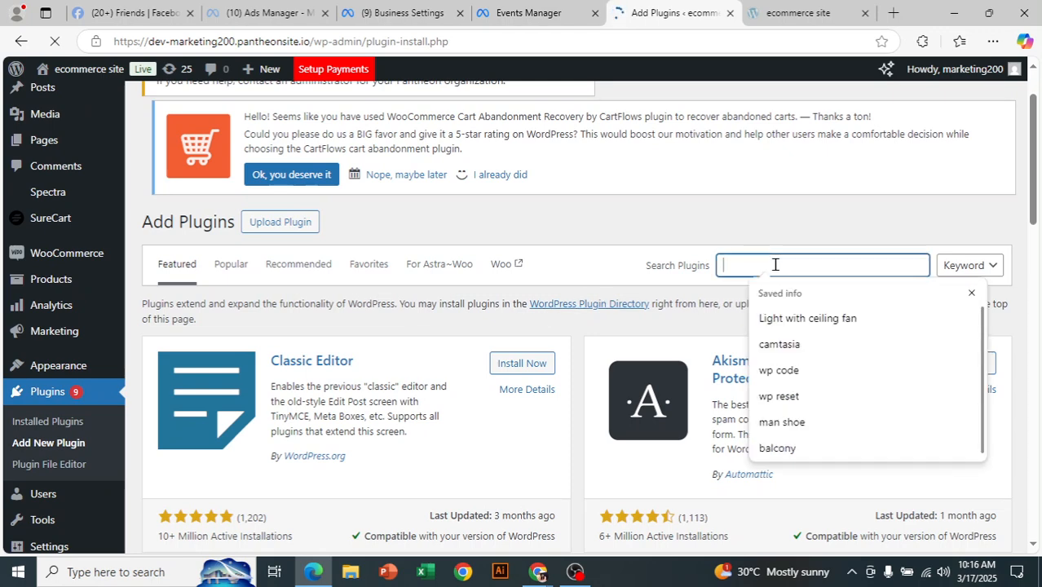
click(830, 365)
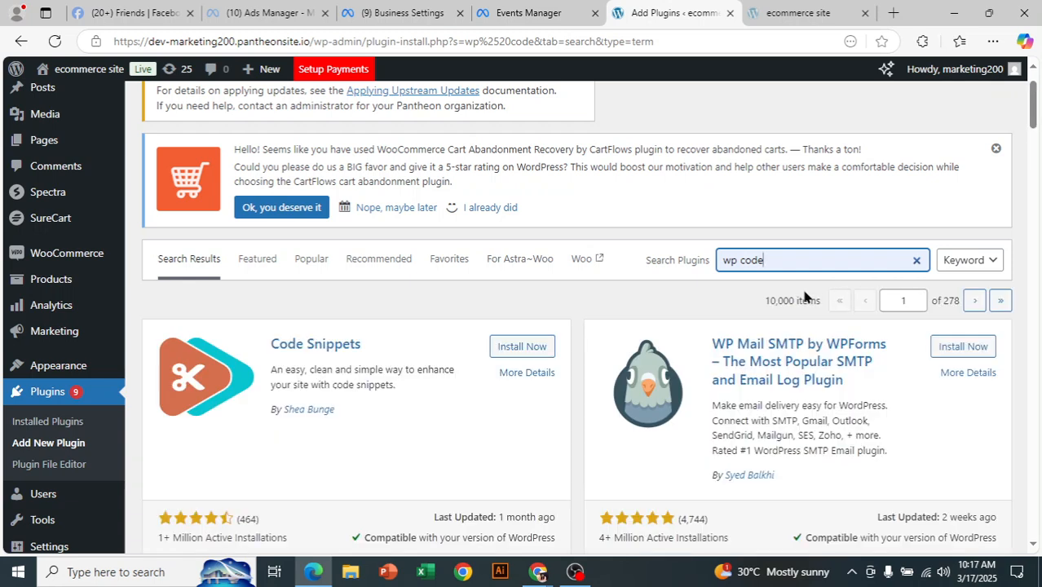
Step: Install and activate the WPCode – Insert Headers and Footers plugin, and locate its entry among the installed plugins
scroll(621, 327, down, 4)
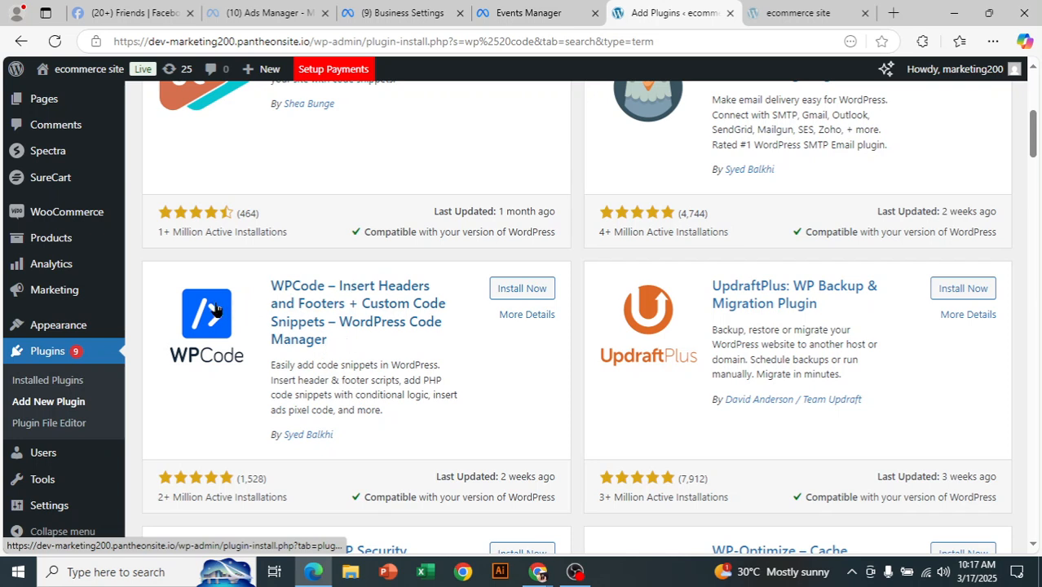
click(508, 291)
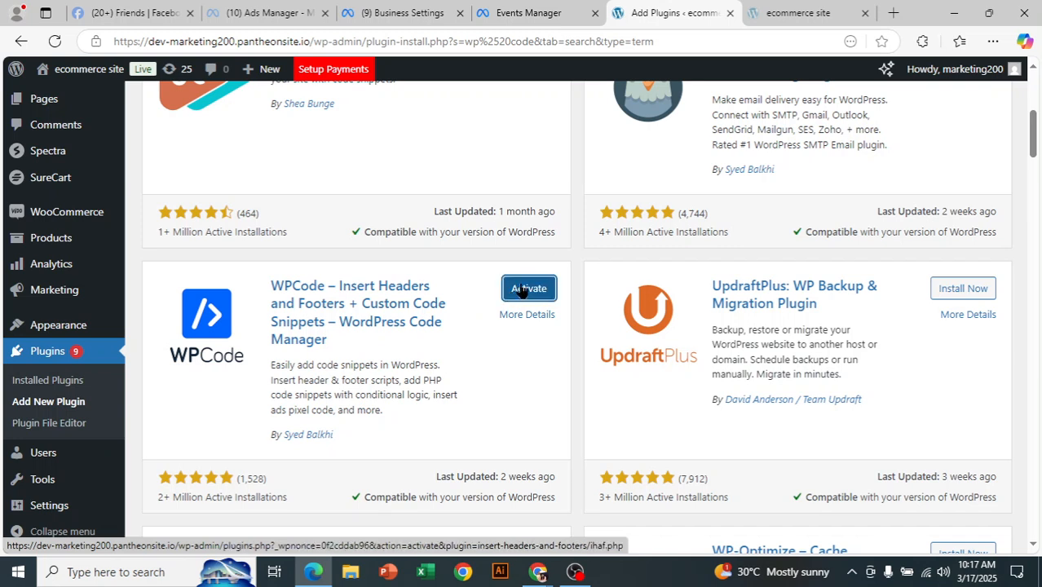
click(532, 294)
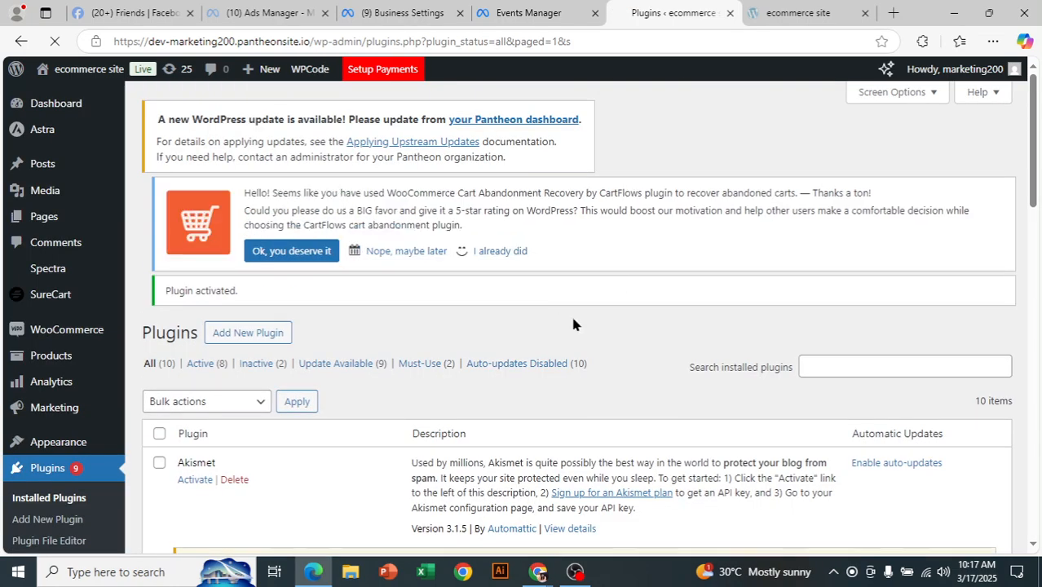
scroll(639, 306, down, 15)
scroll(639, 324, down, 3)
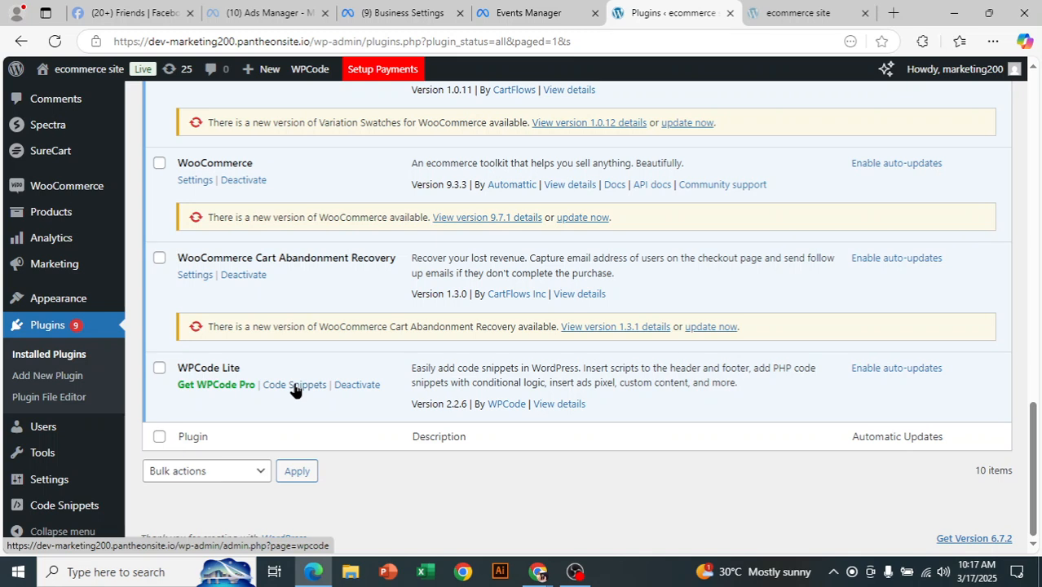
Step: Open WPCode's Header & Footer page, delete all the old Meta pixel code from the Header box and save the changes
mouse_move(82, 512)
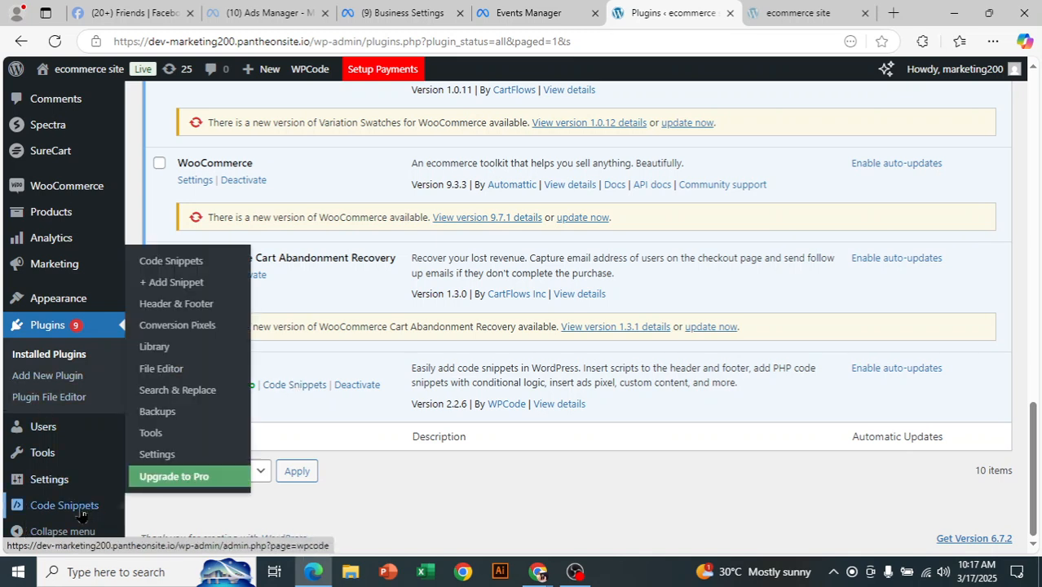
click(201, 308)
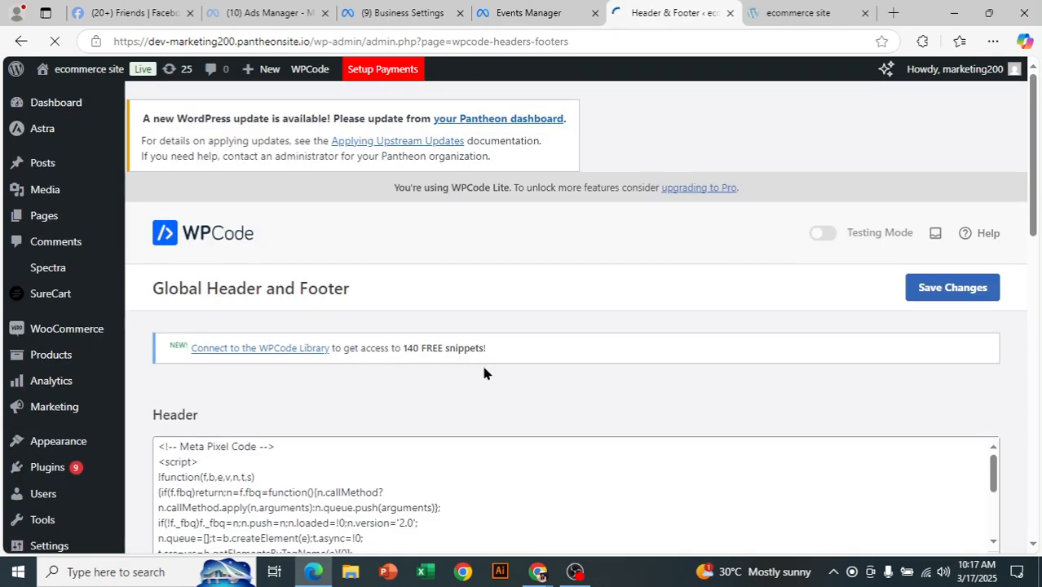
scroll(481, 367, down, 2)
click(402, 385)
drag(396, 385, 173, 292)
click(421, 368)
scroll(457, 400, down, 1)
scroll(462, 406, up, 1)
key(ctrl+a)
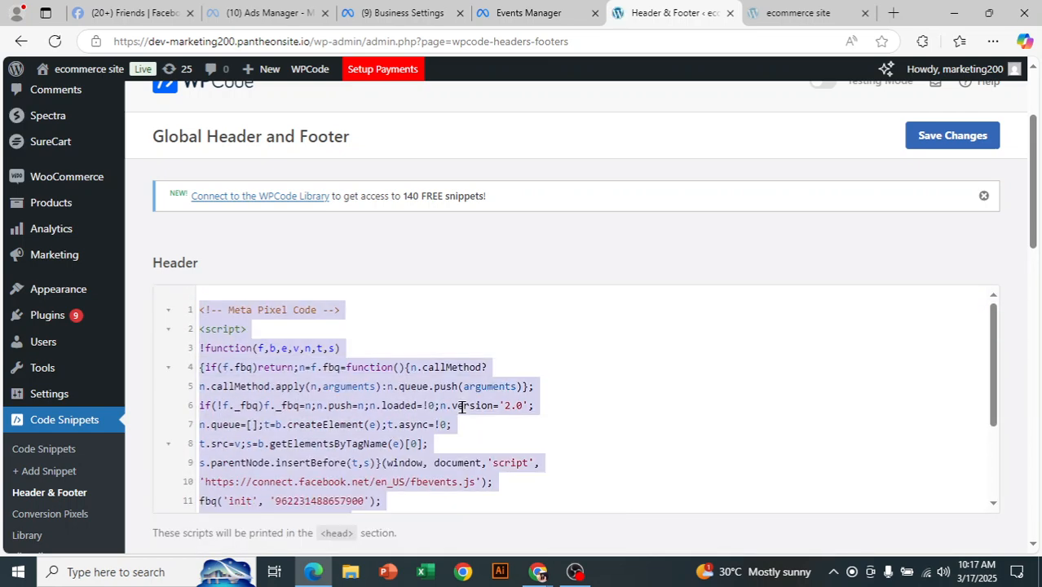
key(BackSpace)
click(915, 145)
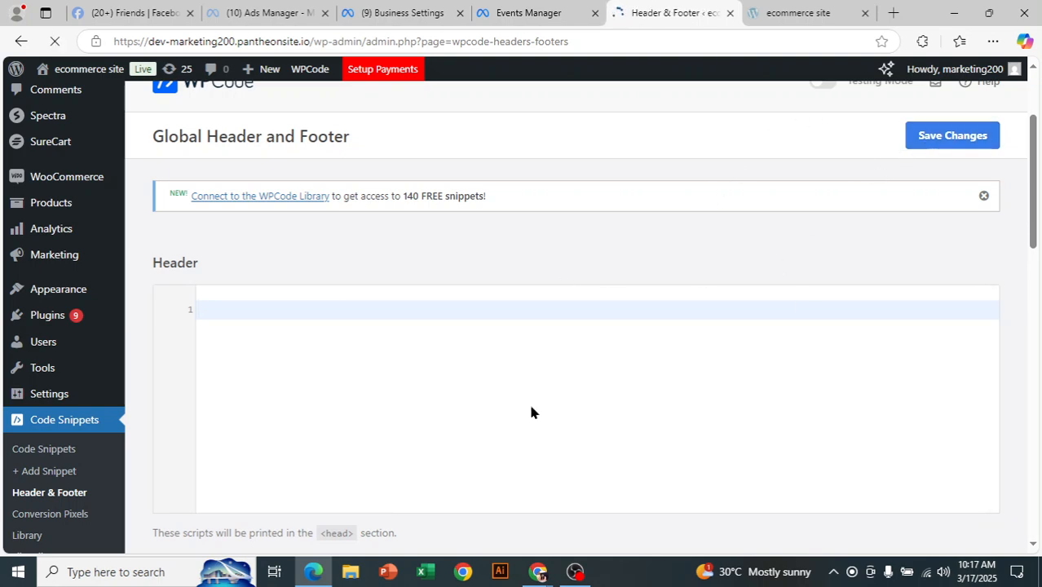
Step: Look through the Header, Body and Footer script boxes and read where the header scripts are printed
scroll(532, 395, down, 3)
scroll(530, 399, down, 5)
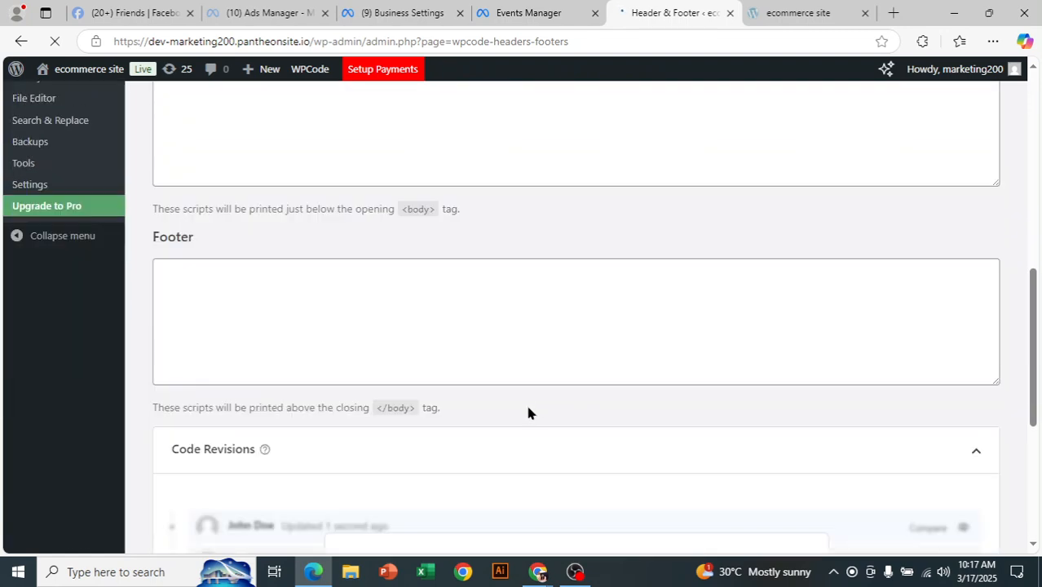
scroll(498, 387, up, 10)
click(300, 430)
scroll(374, 398, down, 3)
click(332, 416)
scroll(332, 417, down, 2)
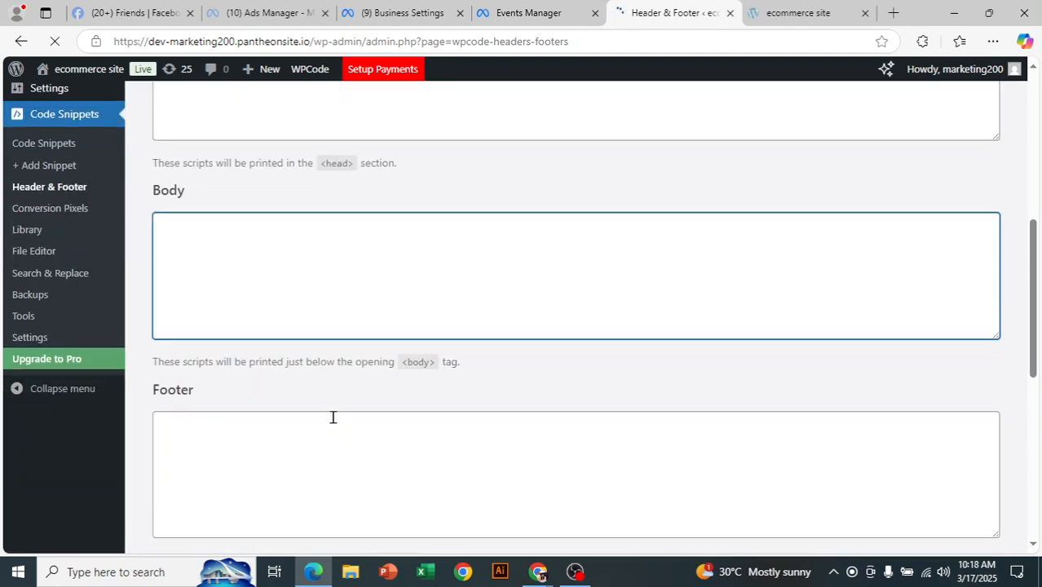
scroll(311, 416, down, 4)
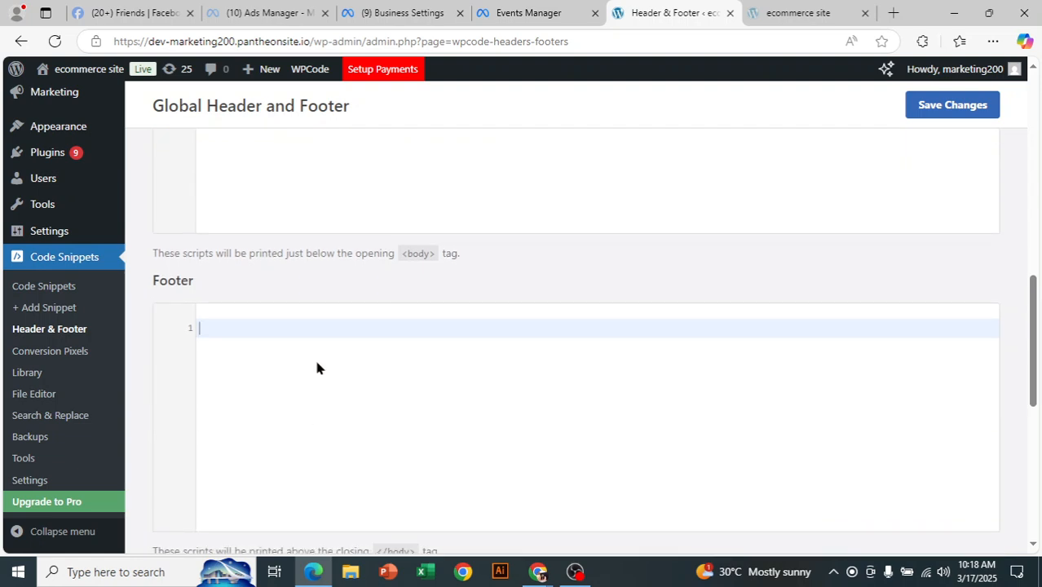
scroll(316, 366, up, 6)
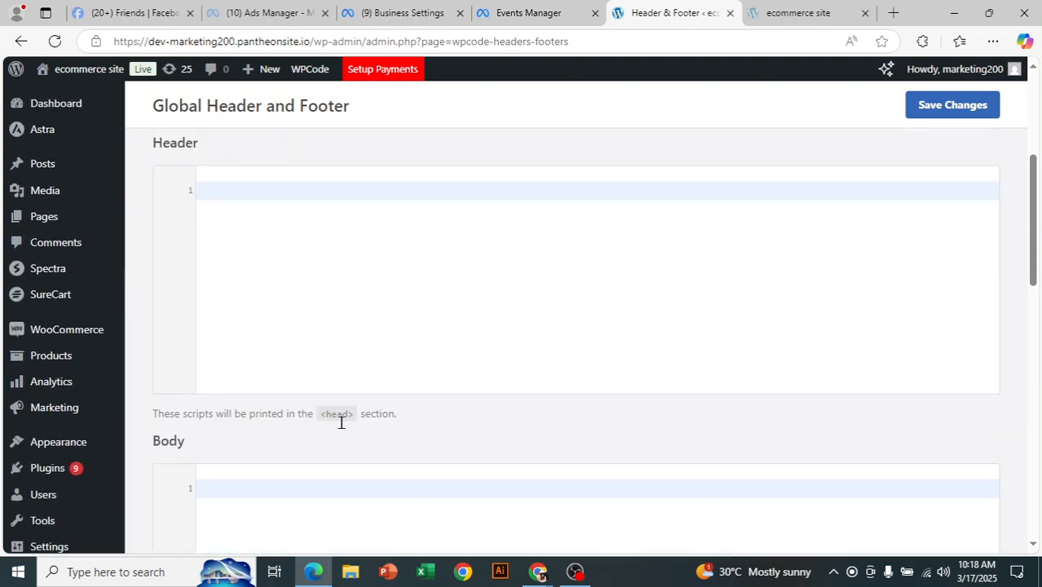
drag(319, 414, 344, 414)
click(344, 415)
Step: Switch to Events Manager, copy the Meta pixel base code again and review the instruction to add it to the website header
click(504, 13)
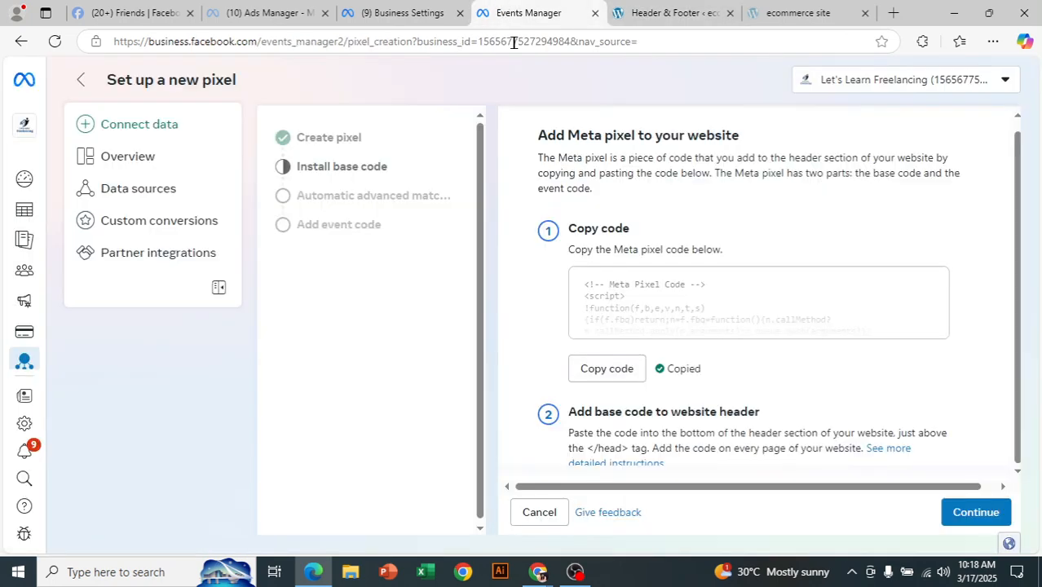
drag(593, 413, 624, 413)
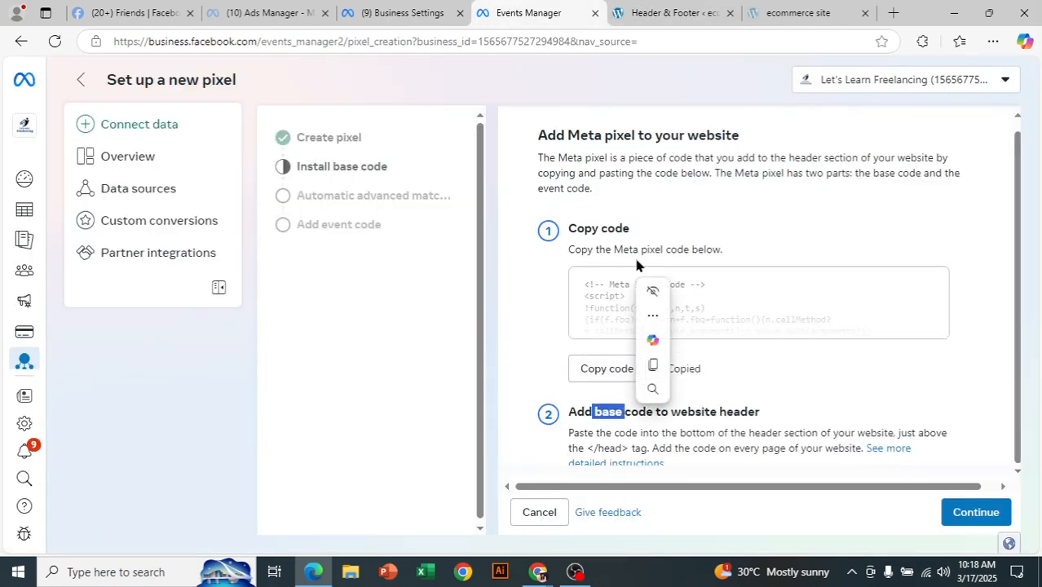
click(577, 302)
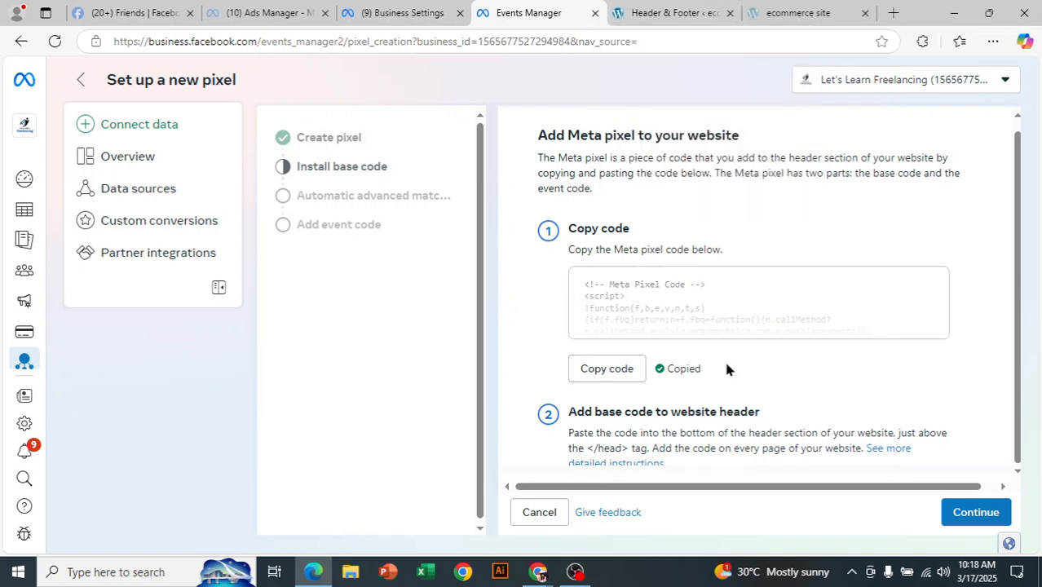
click(628, 368)
drag(609, 413, 754, 413)
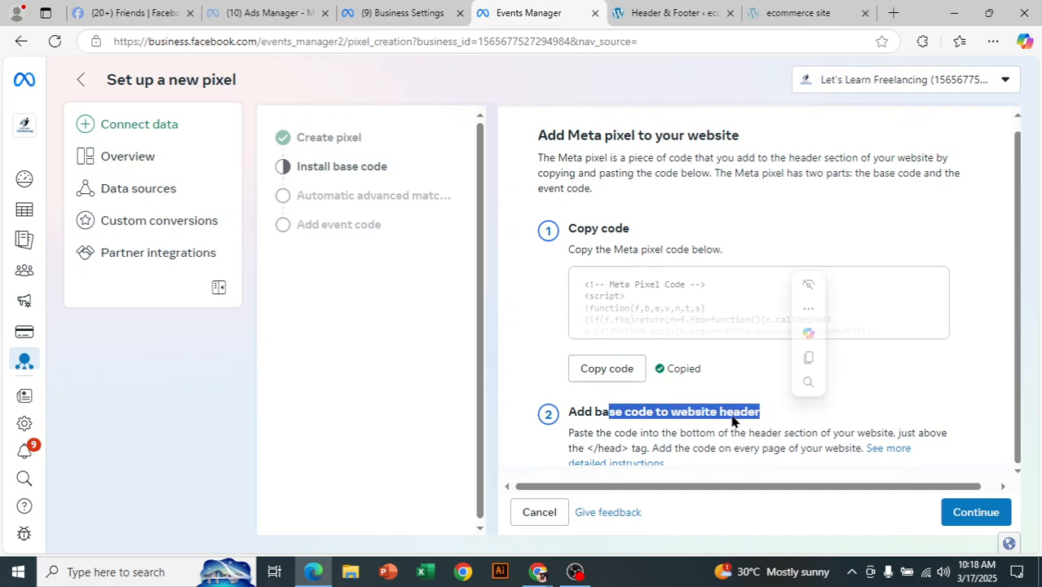
Step: Return to WPCode's Global Header and Footer page, paste the Meta pixel code into the Header box and save the changes
click(658, 10)
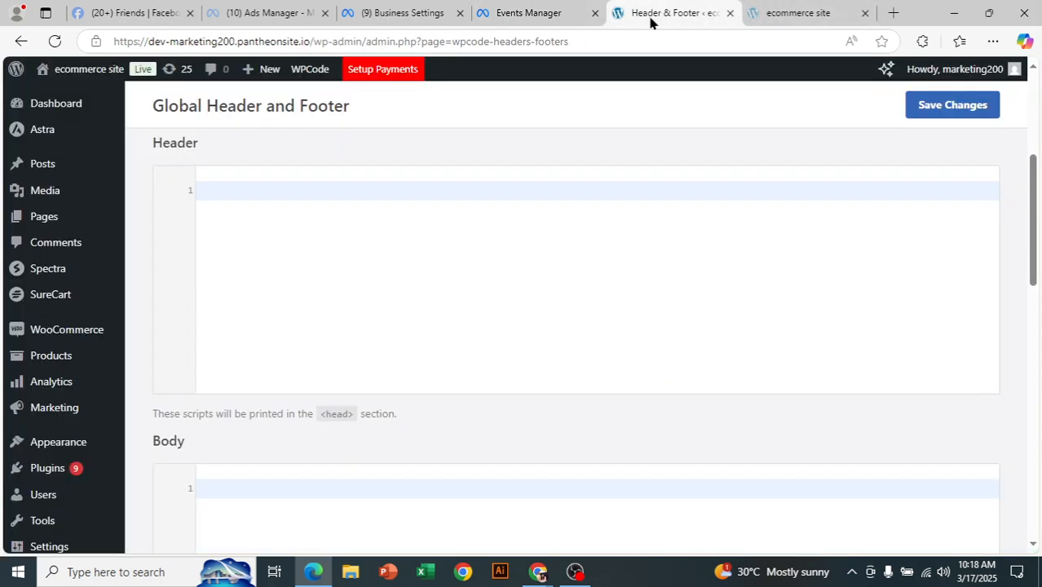
right_click(247, 184)
click(289, 303)
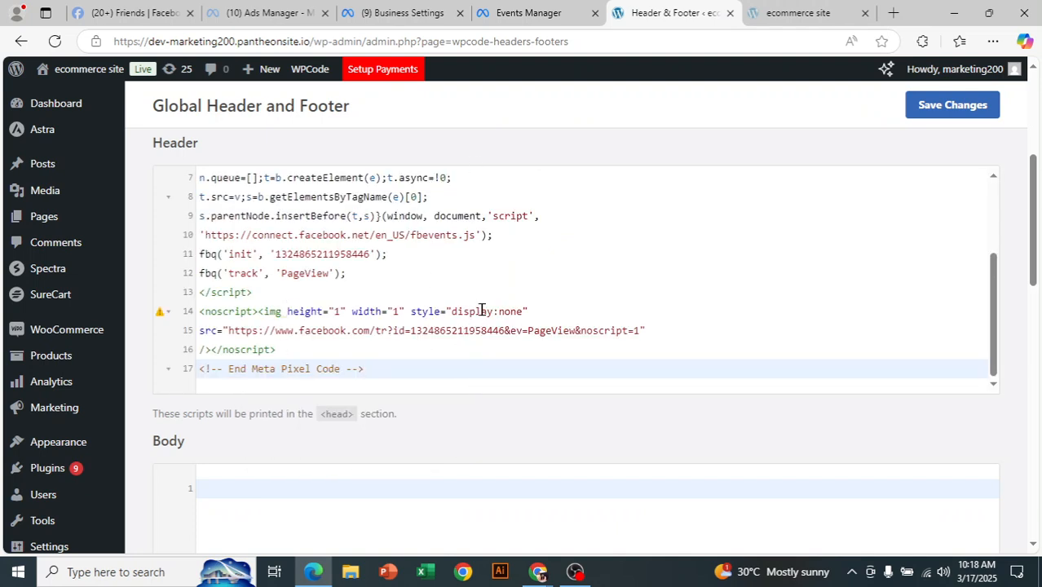
scroll(481, 310, up, 6)
scroll(553, 324, down, 5)
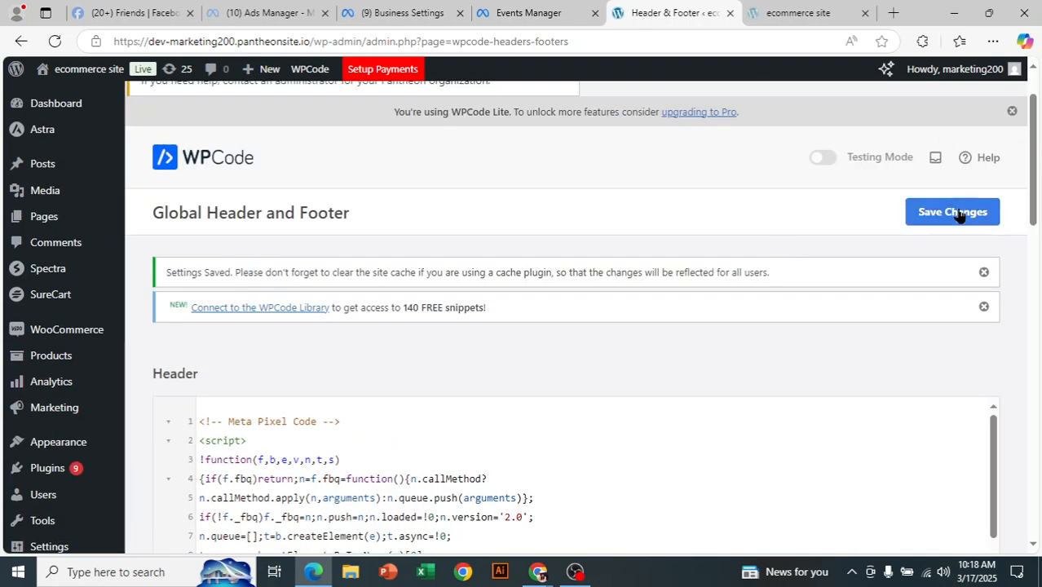
click(958, 213)
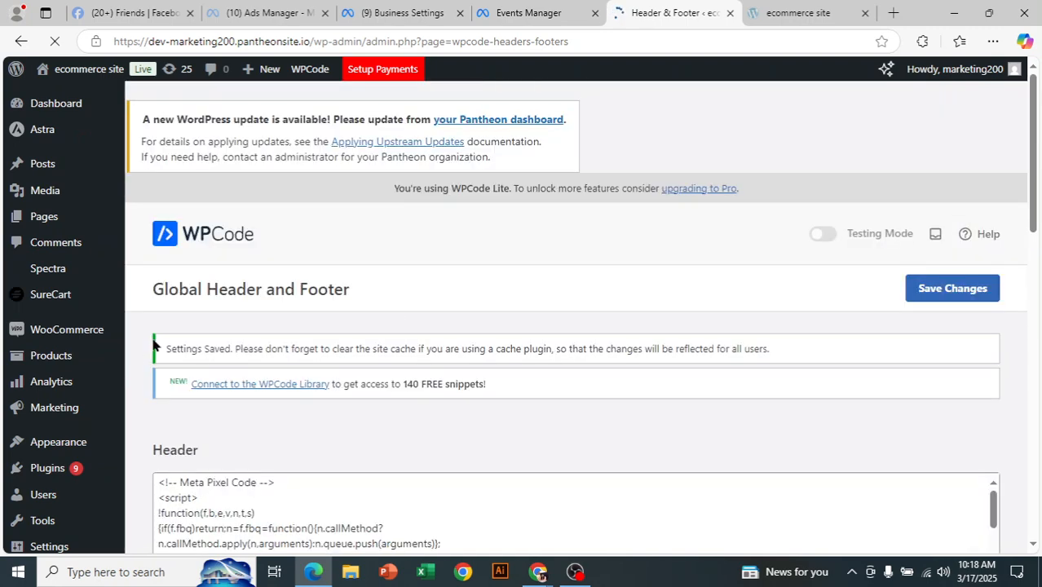
Step: Continue the pixel setup in Events Manager, turn on automatic advanced matching with all customer information, and advance to the Add events stage
click(522, 10)
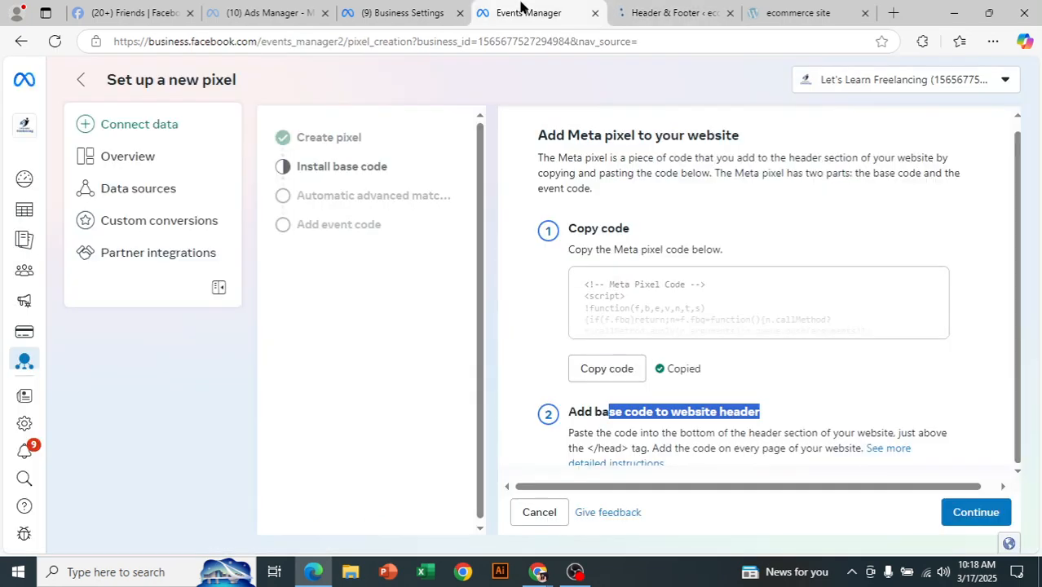
click(967, 414)
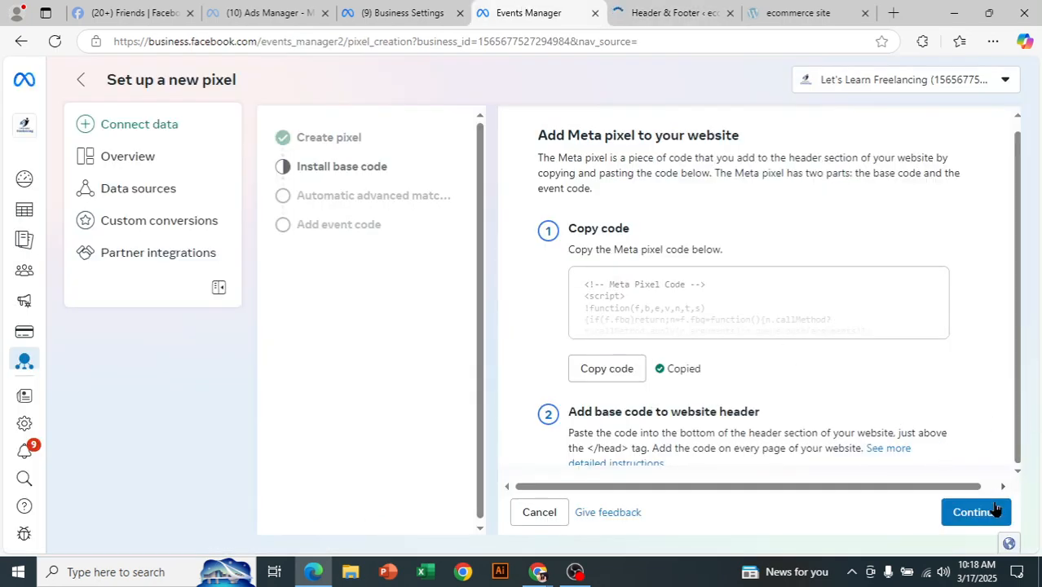
click(975, 512)
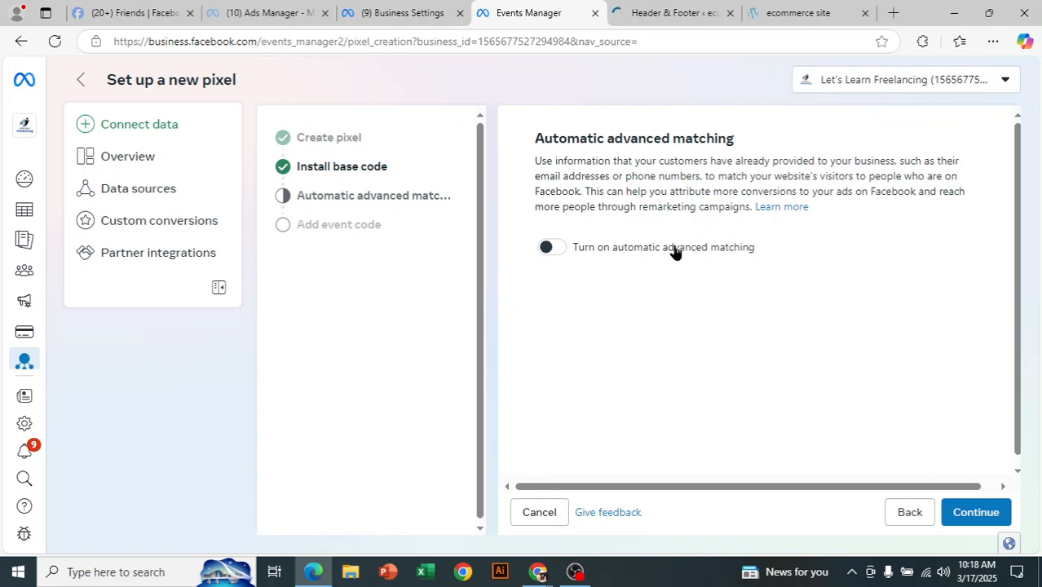
click(545, 248)
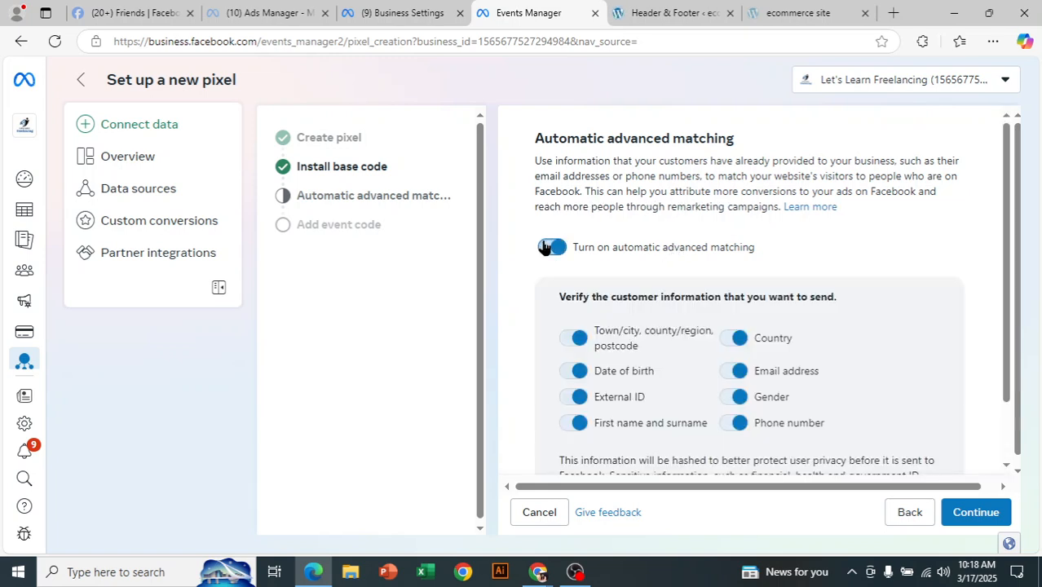
scroll(576, 295, down, 1)
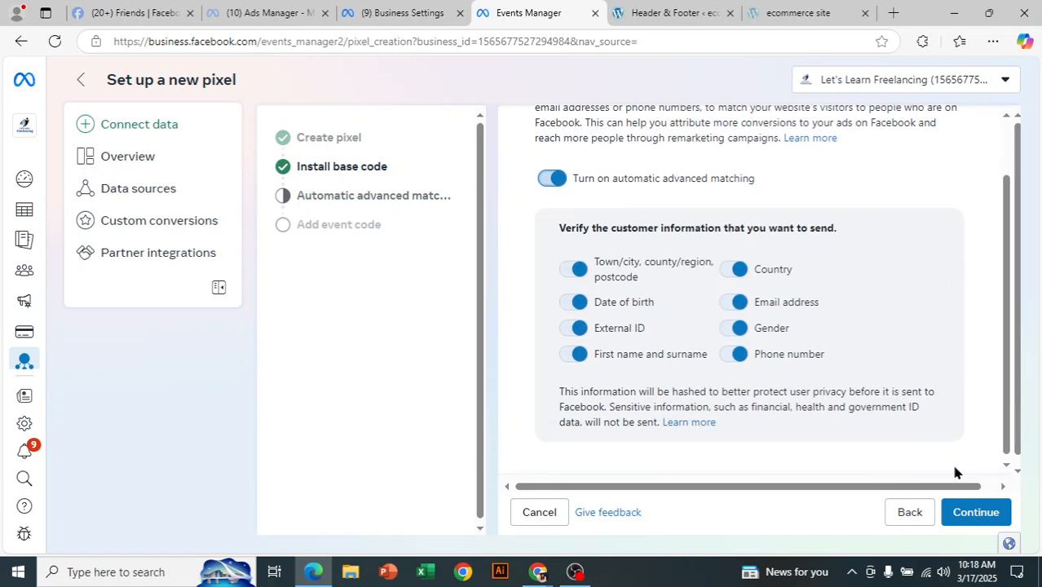
click(983, 517)
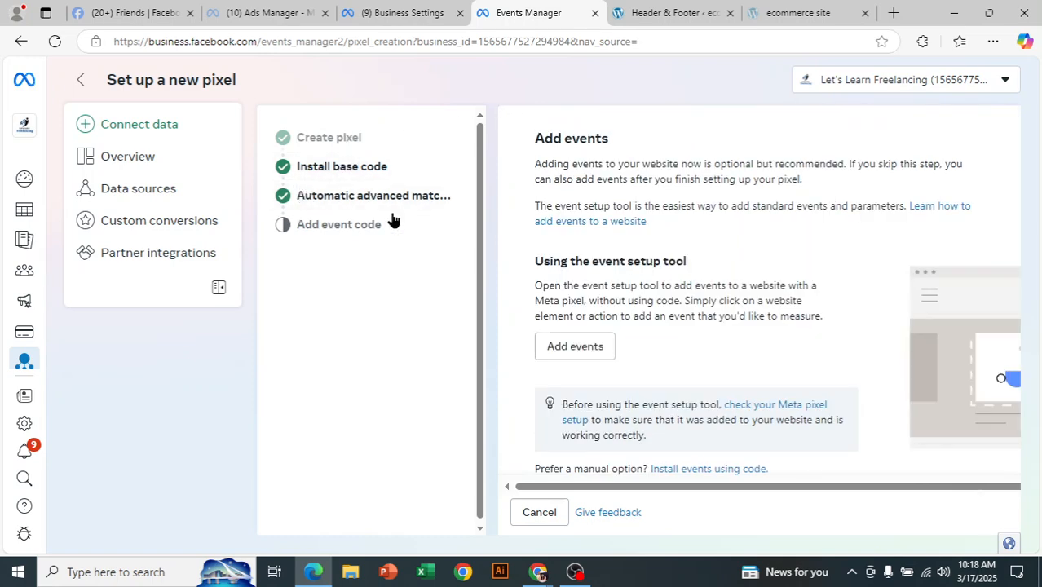
scroll(681, 372, down, 1)
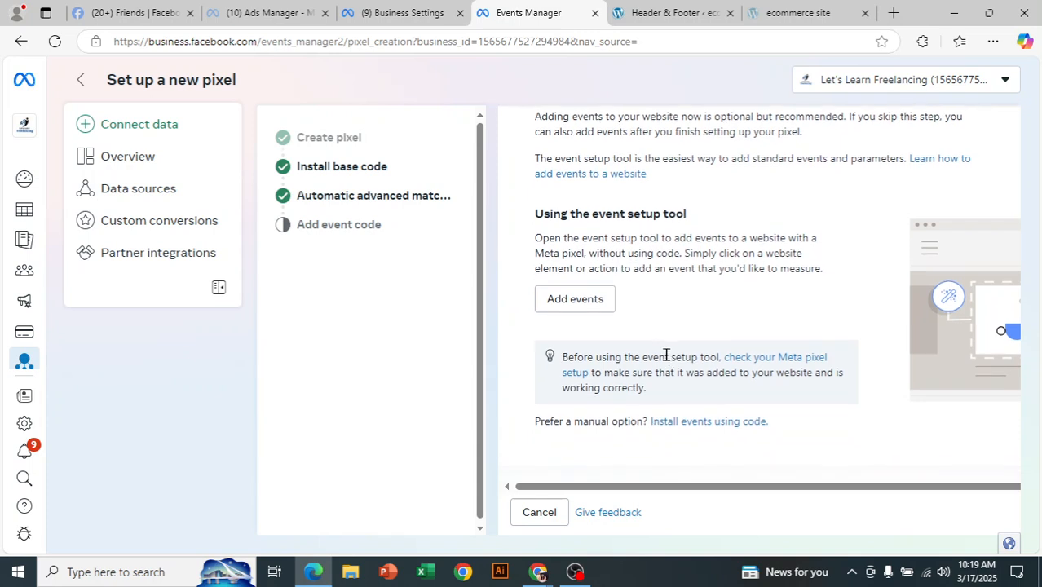
scroll(661, 347, up, 1)
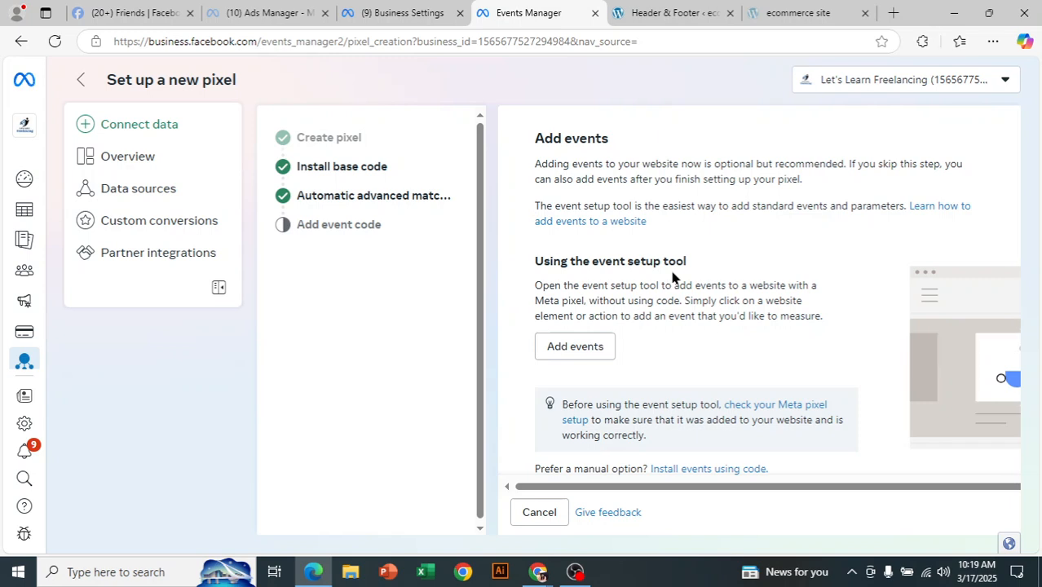
Step: Search the web in a new tab for "meta pixel helper extension edge" and open Meta Pixel Helper's Chrome Web Store page
click(893, 13)
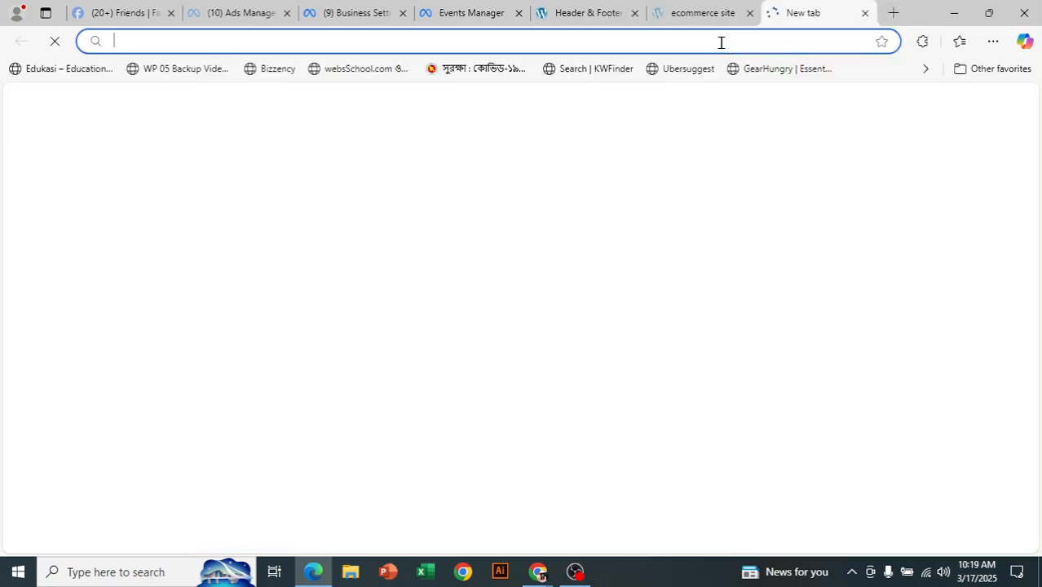
text(meta)
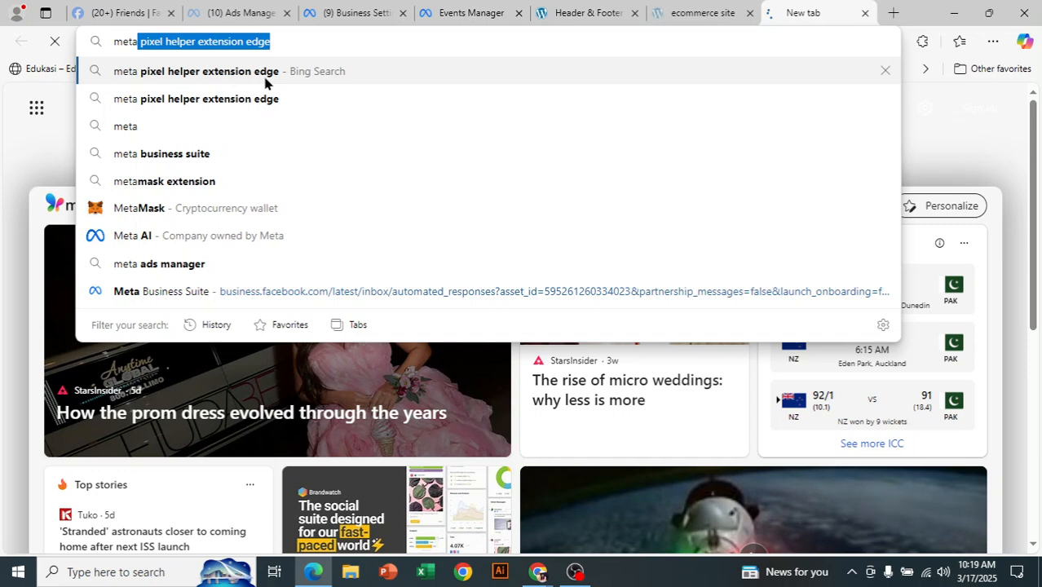
click(264, 82)
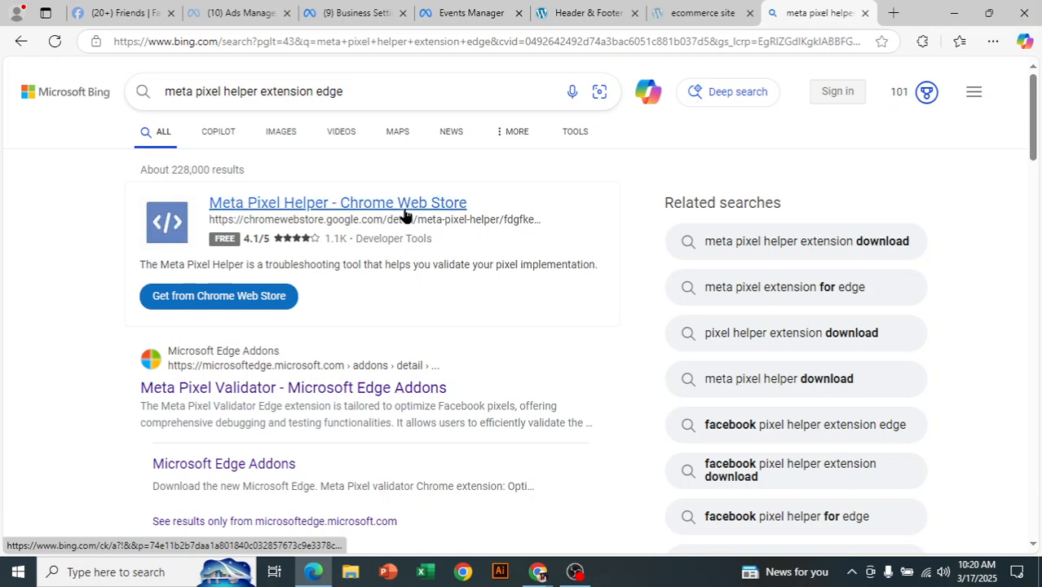
click(371, 217)
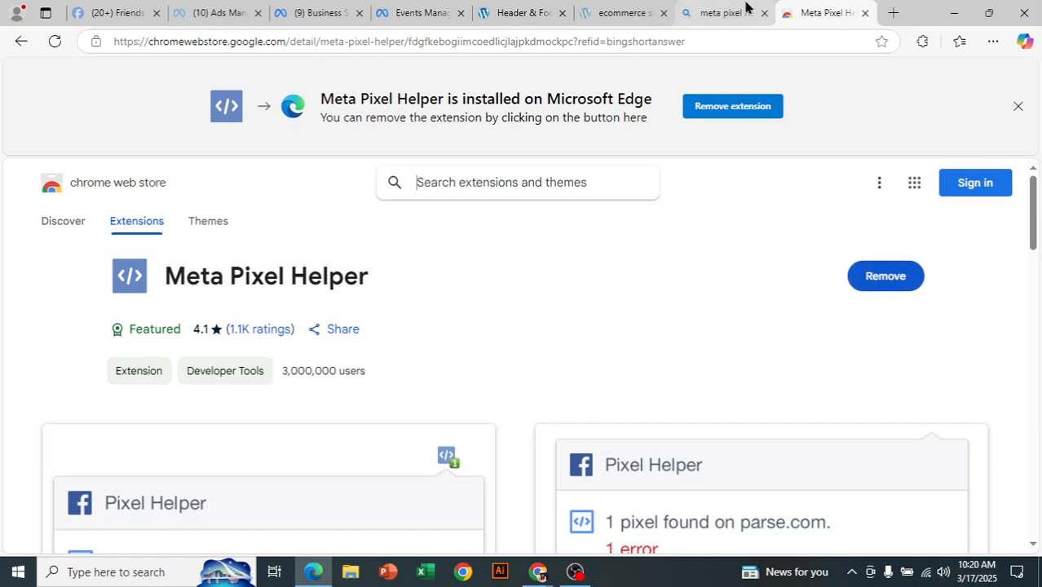
Step: Return to Events Manager's Add events page and pin the Meta Pixel Helper extension to the browser toolbar
click(530, 12)
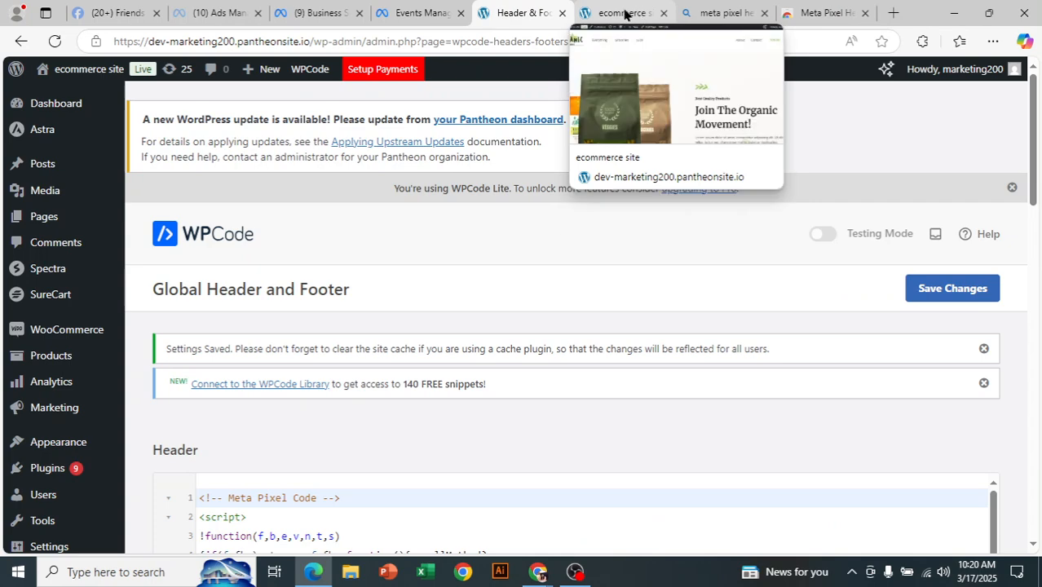
click(415, 12)
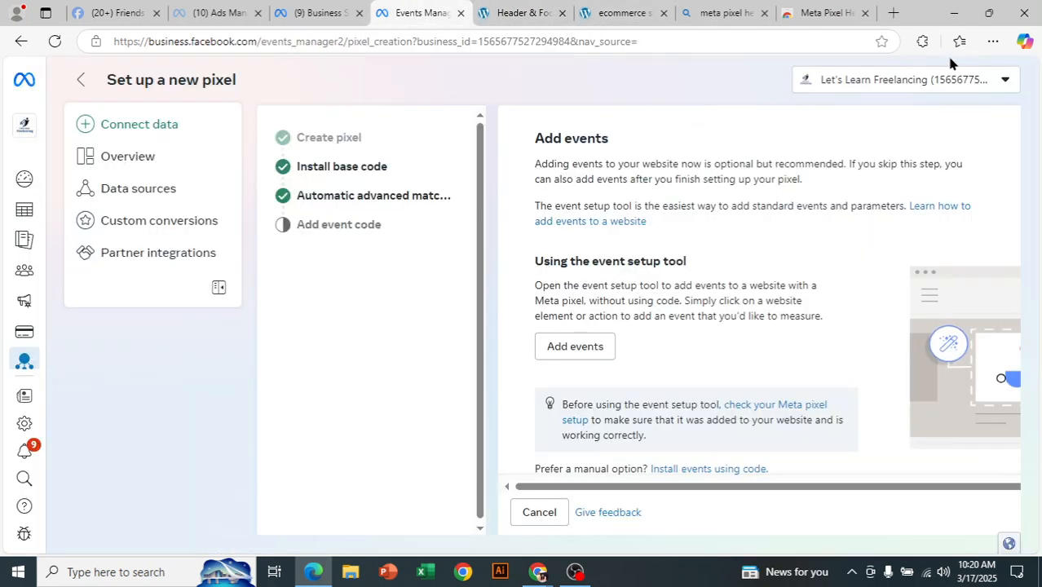
click(922, 41)
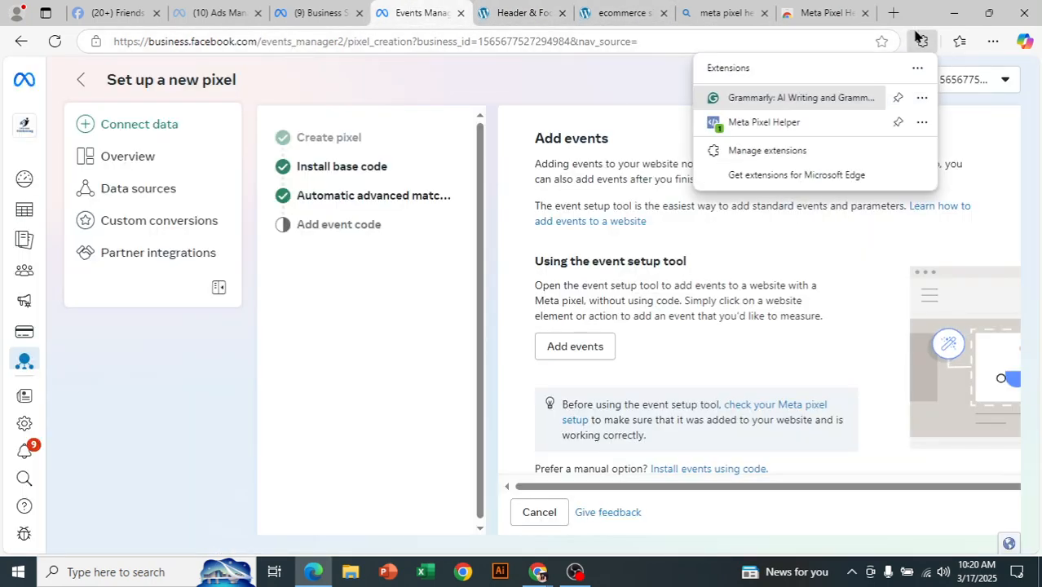
click(899, 123)
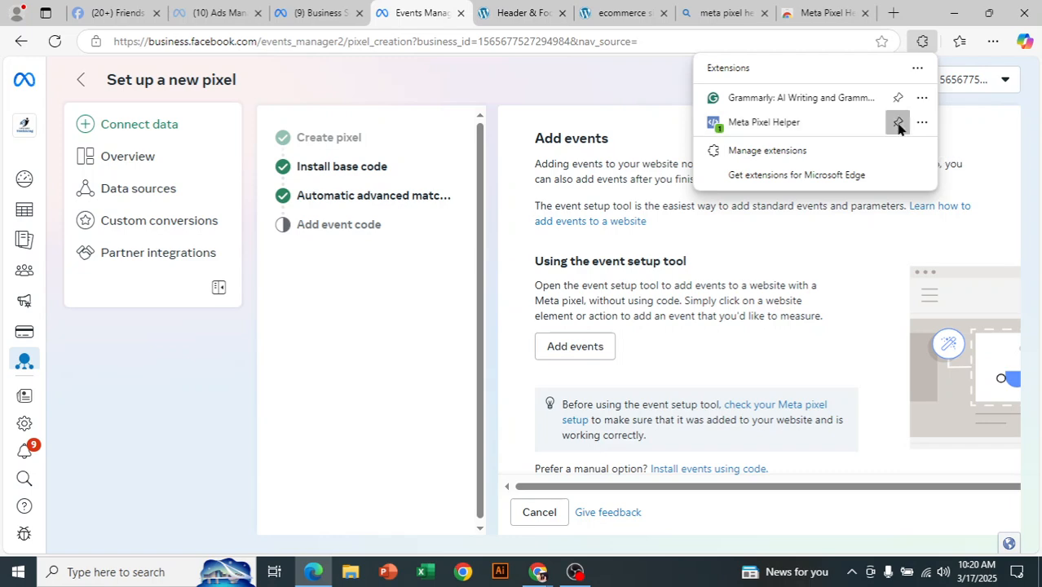
click(617, 72)
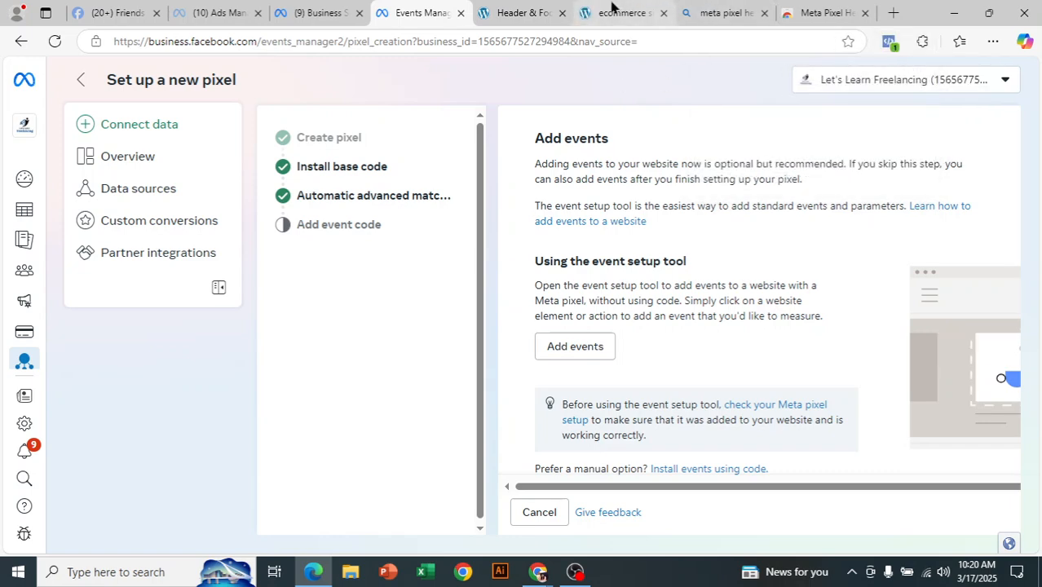
Step: Close the extension search and store tabs, reload the ecommerce site and check its pixel with Meta Pixel Helper
click(612, 13)
click(763, 16)
click(765, 14)
click(54, 41)
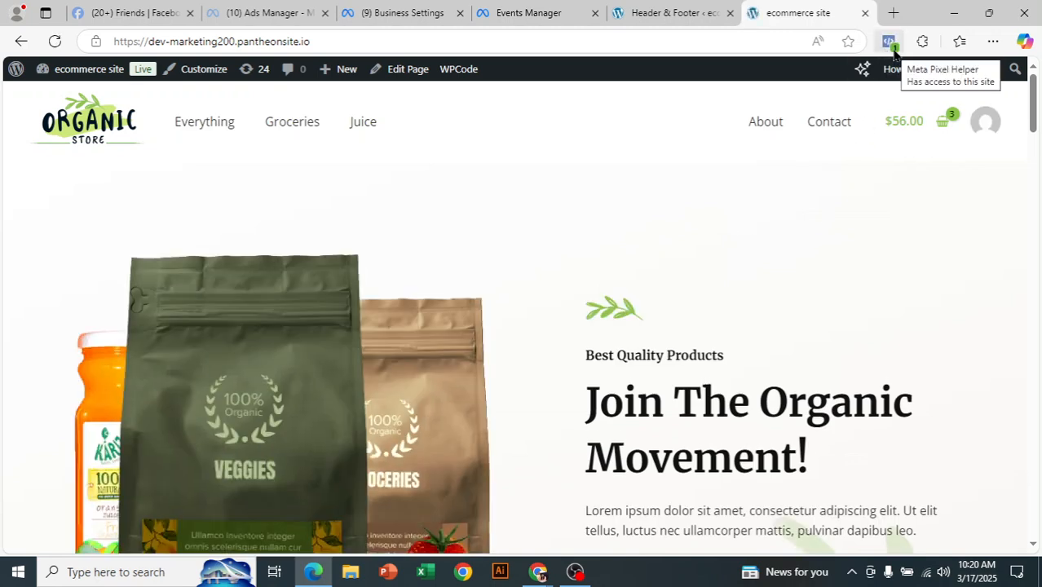
click(892, 48)
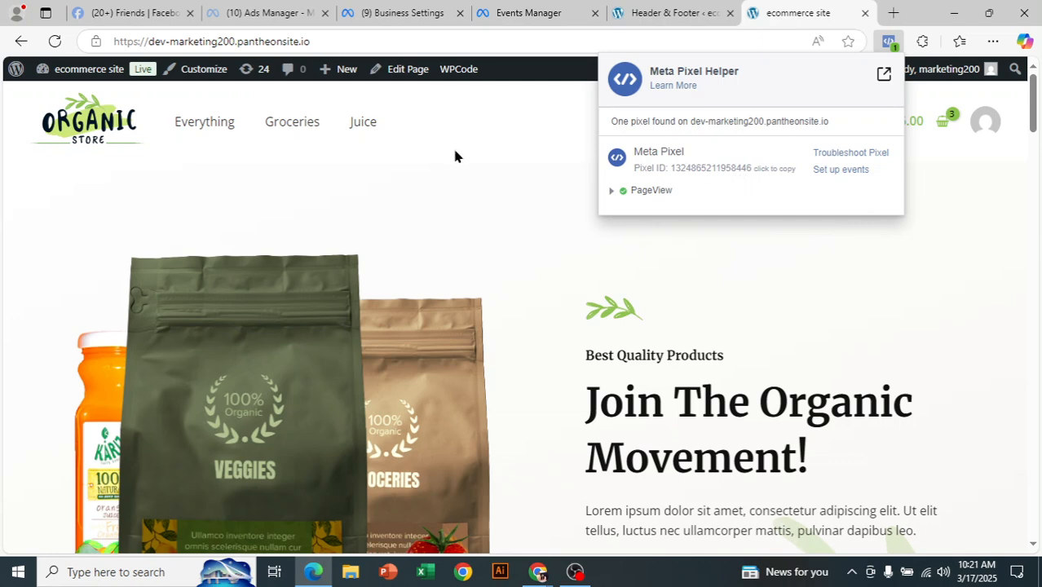
Step: Check the Lab 2- Pixel dataset ID in Business Settings, then return to Events Manager and review the Add events page
click(528, 10)
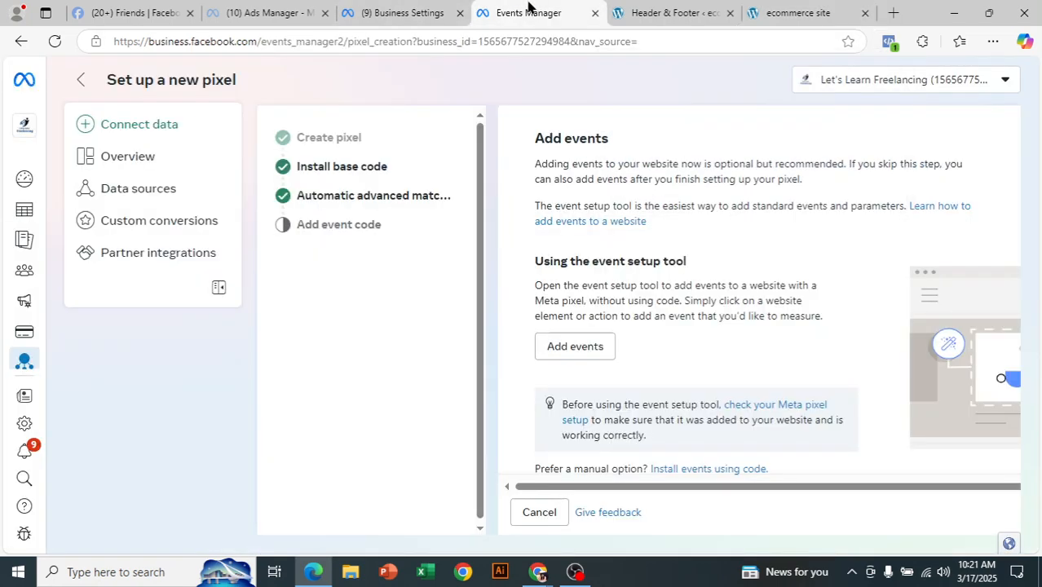
scroll(754, 329, down, 1)
scroll(754, 328, up, 1)
click(440, 8)
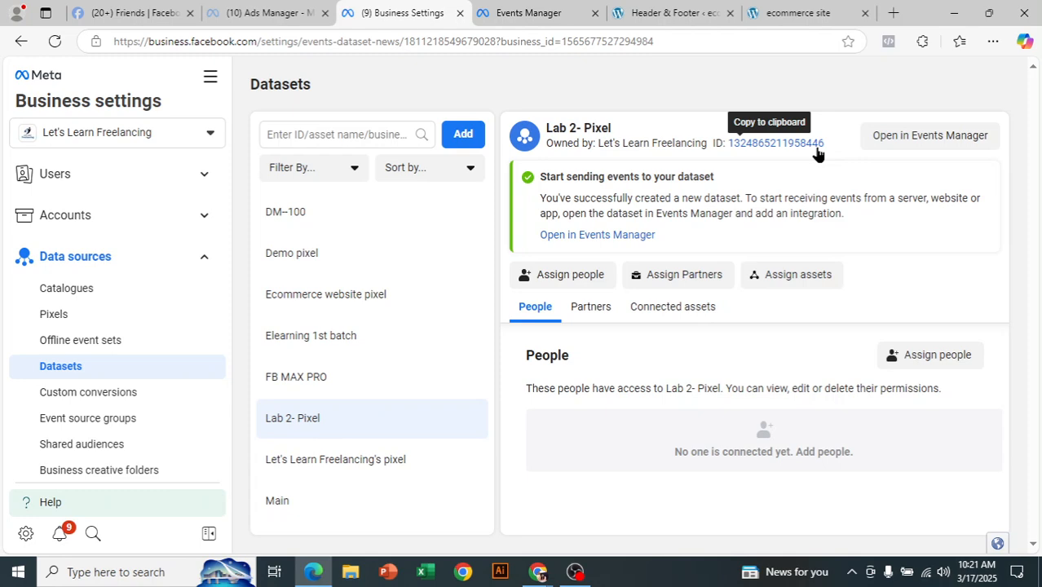
click(563, 15)
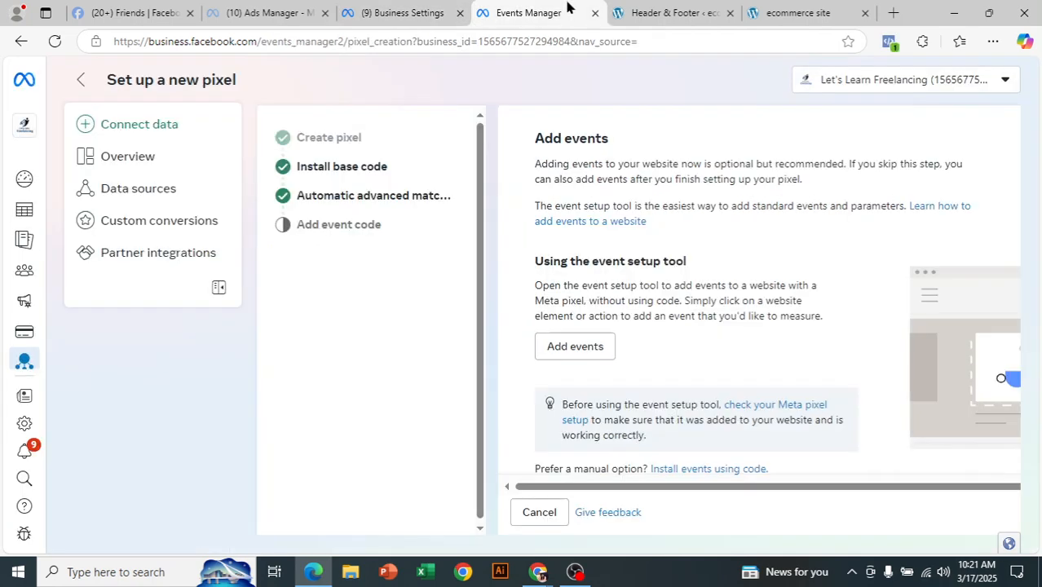
scroll(600, 355, down, 1)
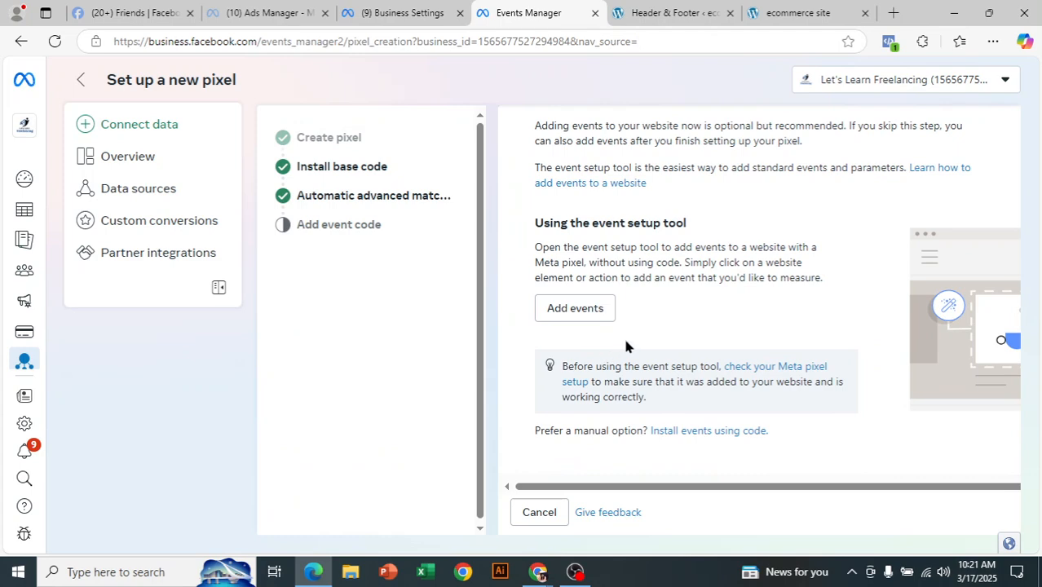
scroll(640, 331, up, 1)
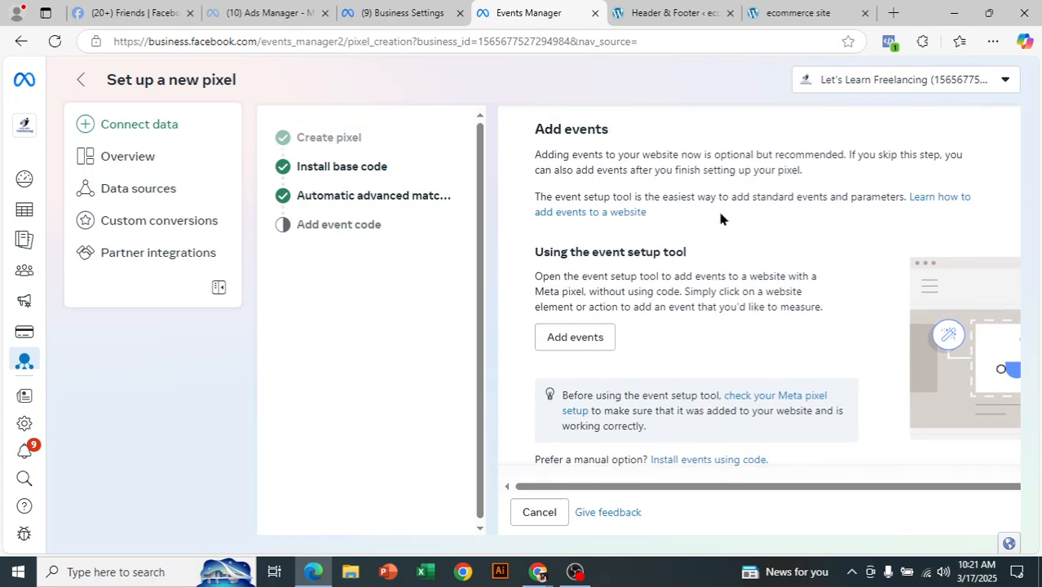
Step: Start adding events, copy the ecommerce site's address into the Website URL field and launch the event setup tool on the site
click(573, 347)
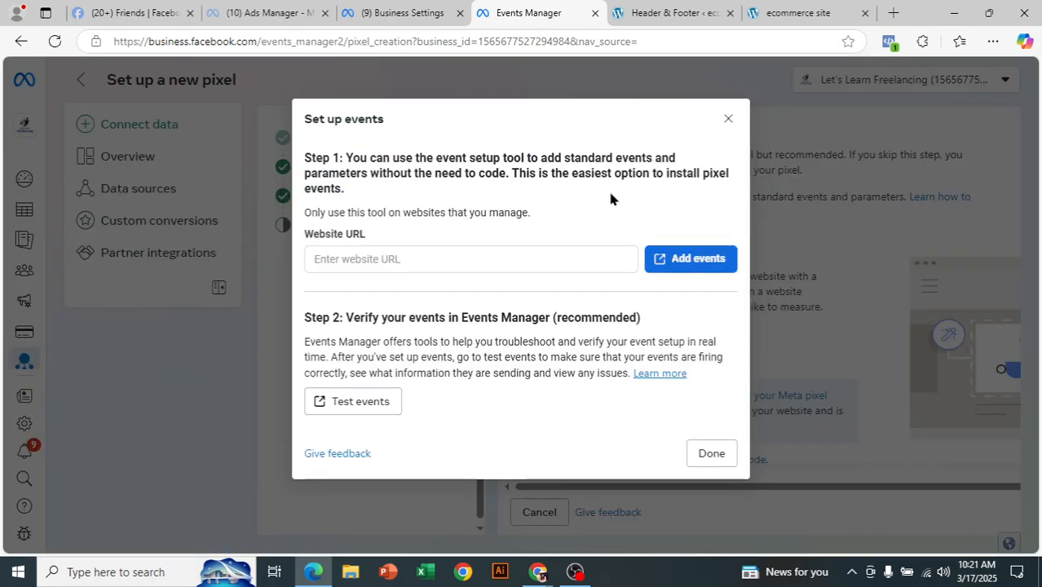
click(412, 255)
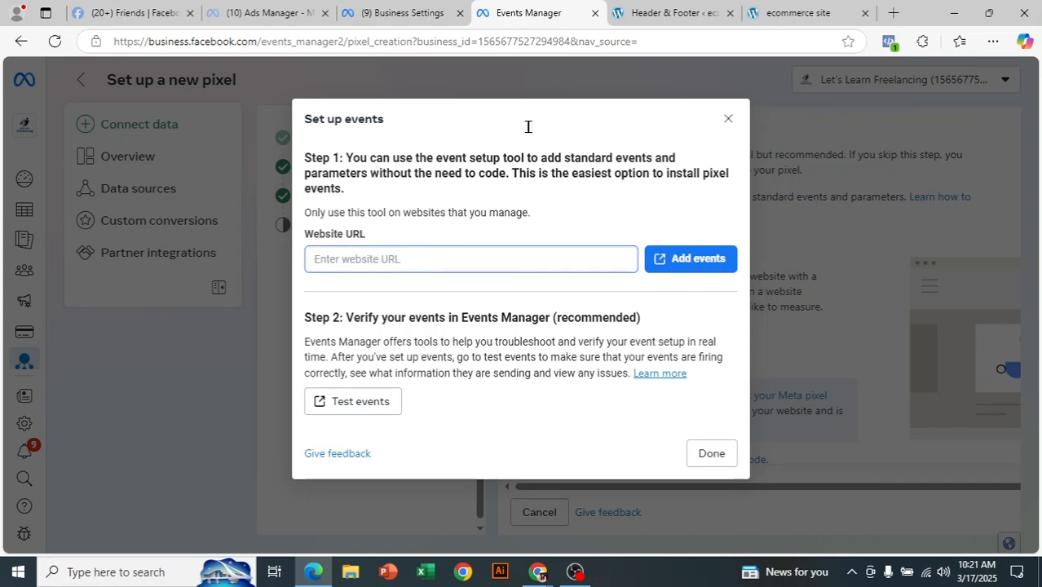
click(772, 8)
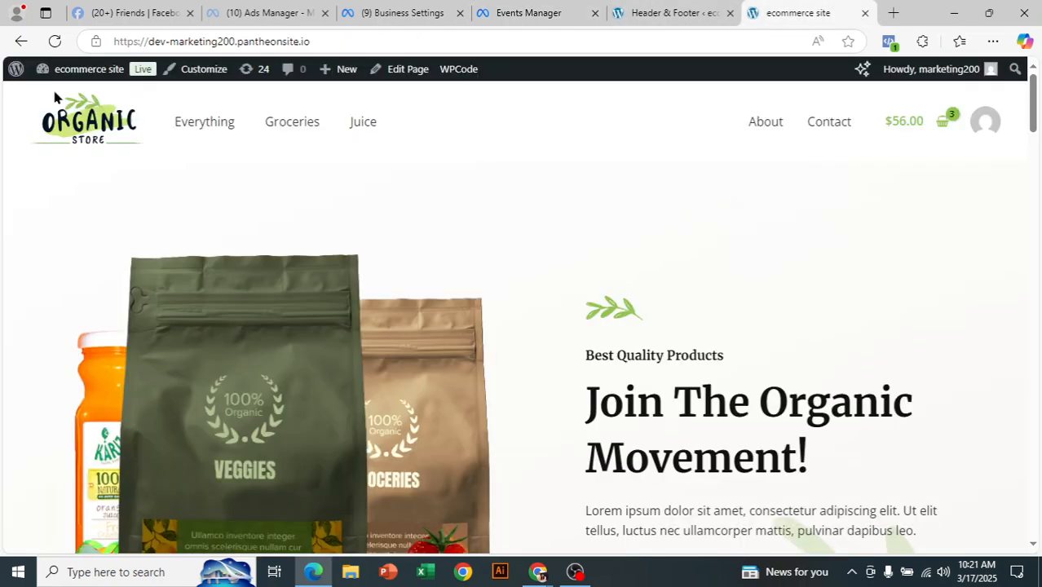
click(212, 41)
right_click(228, 41)
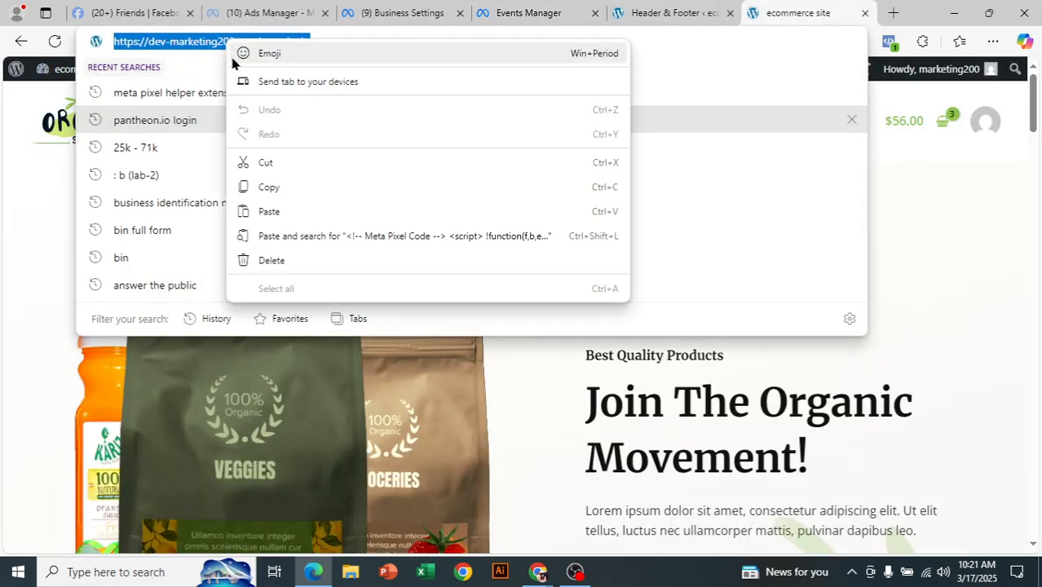
click(280, 188)
click(571, 9)
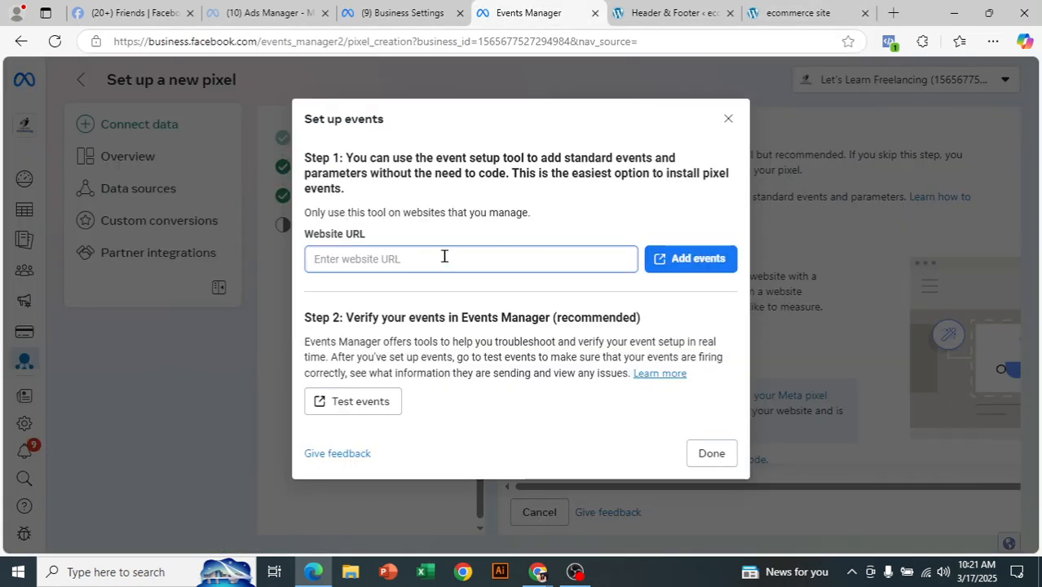
right_click(445, 259)
click(489, 376)
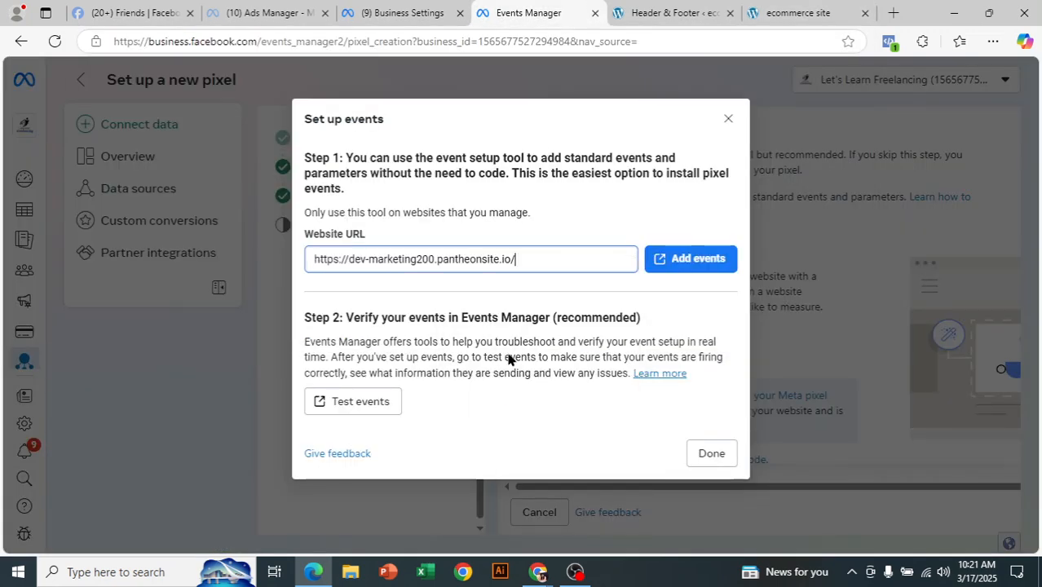
click(698, 259)
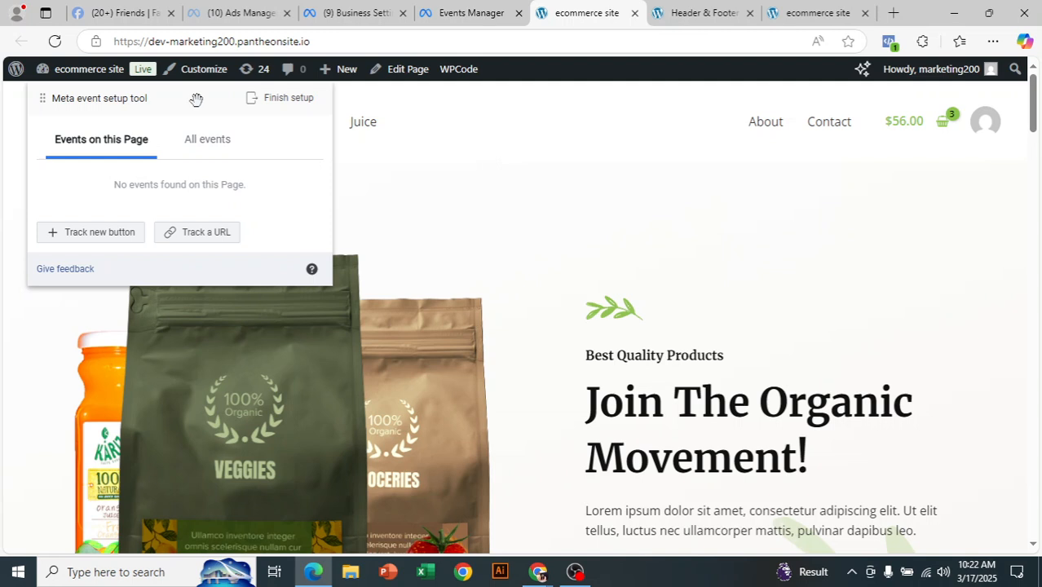
Step: Review all events and the current page's events in the Meta event setup tool, and move its window below the site's navigation
click(219, 152)
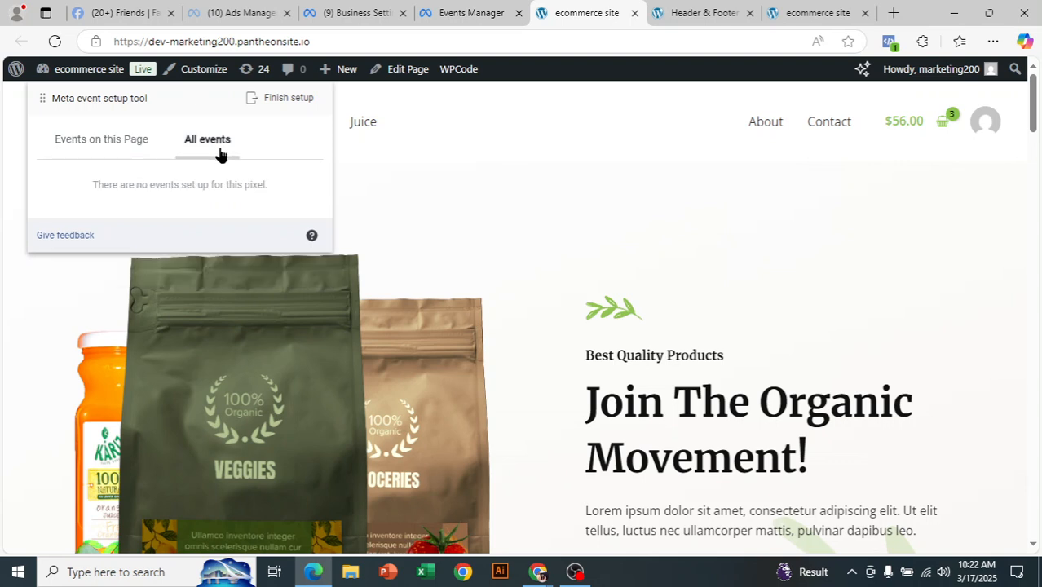
click(132, 149)
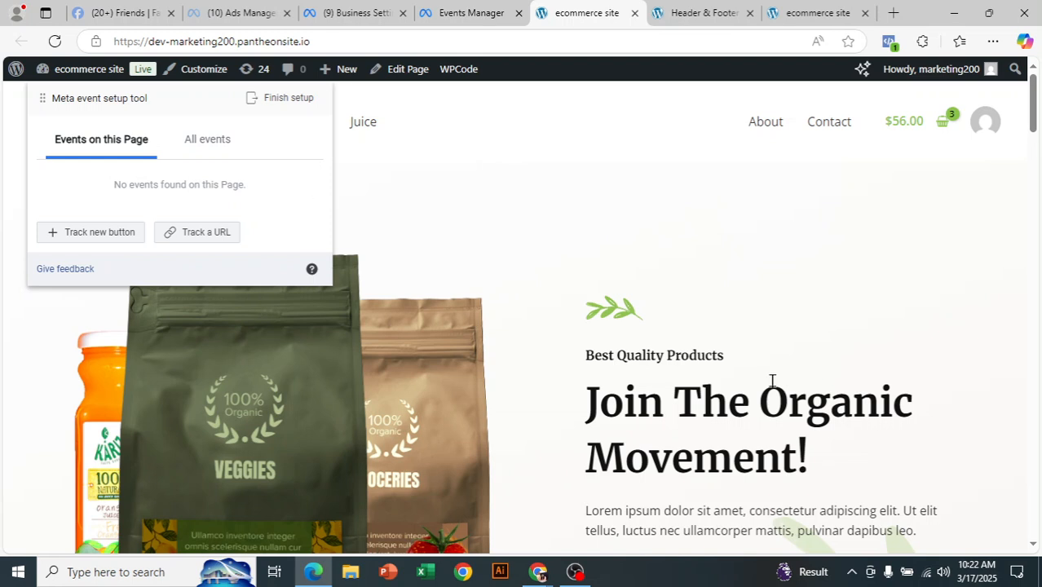
scroll(771, 383, down, 4)
scroll(659, 363, up, 4)
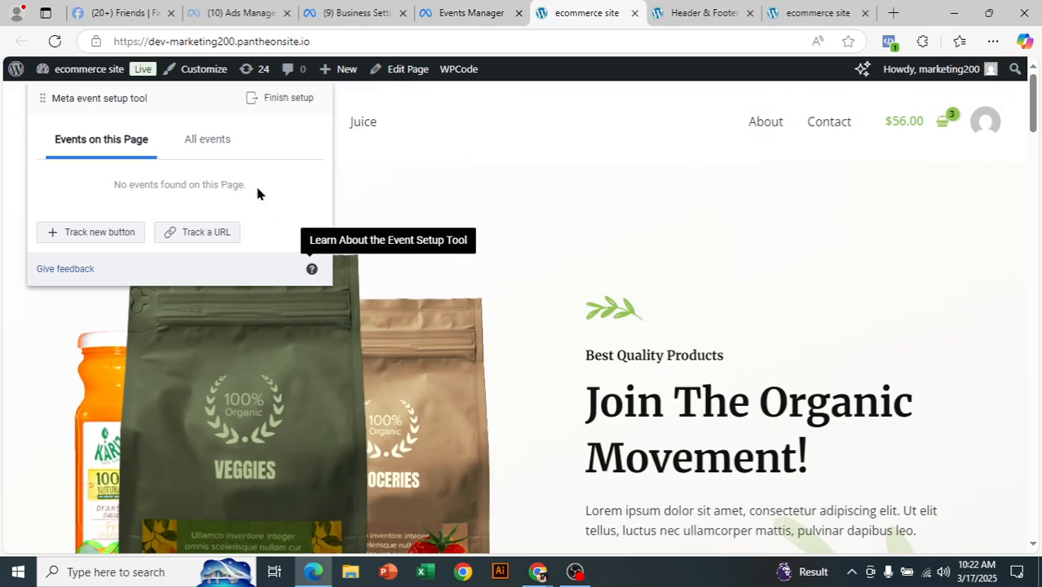
drag(205, 100, 168, 210)
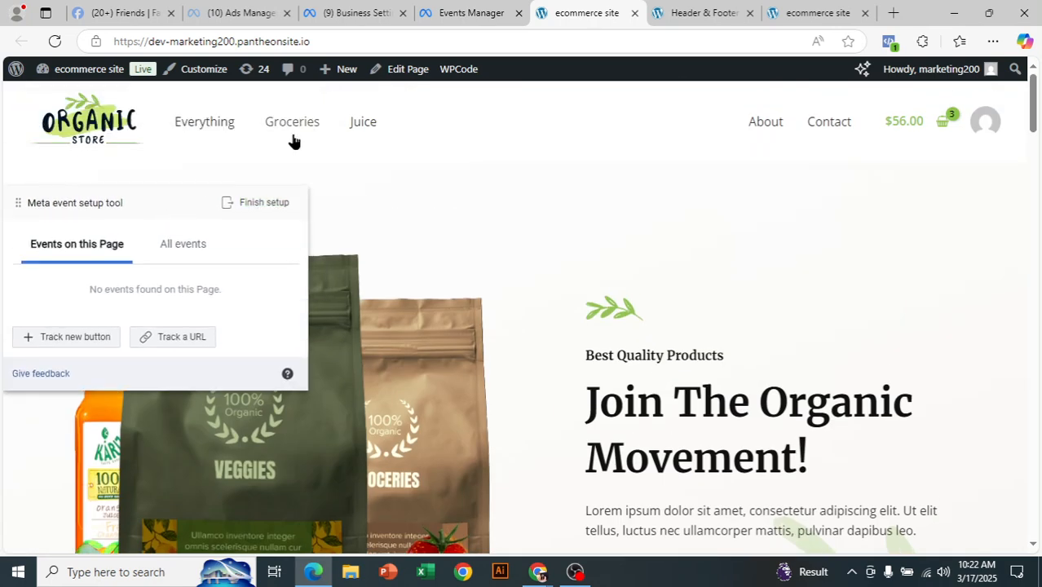
Step: Open the store's Juice category page, check its URL and reposition the Meta event setup tool window
click(367, 124)
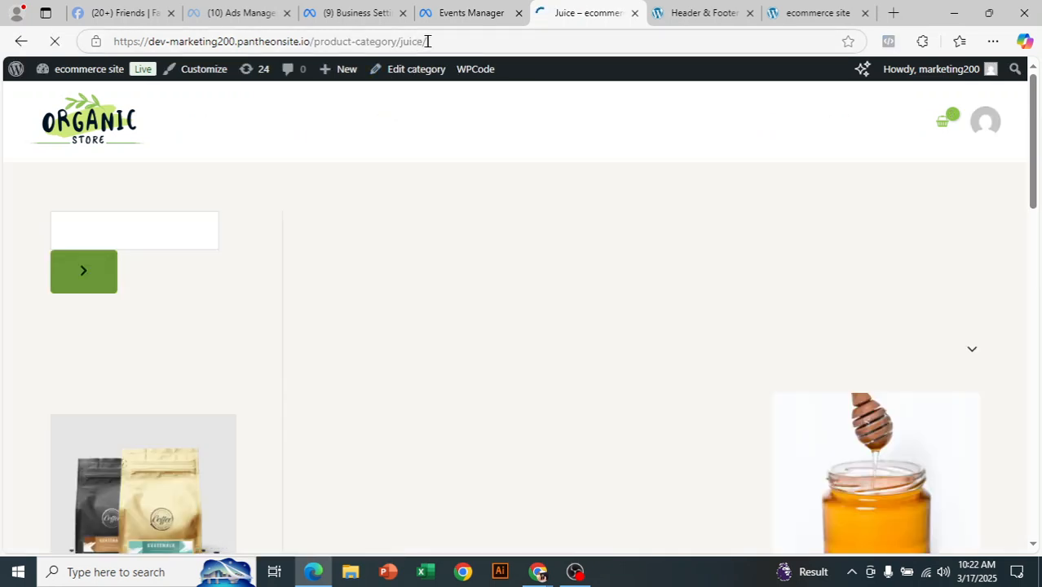
drag(427, 41, 391, 40)
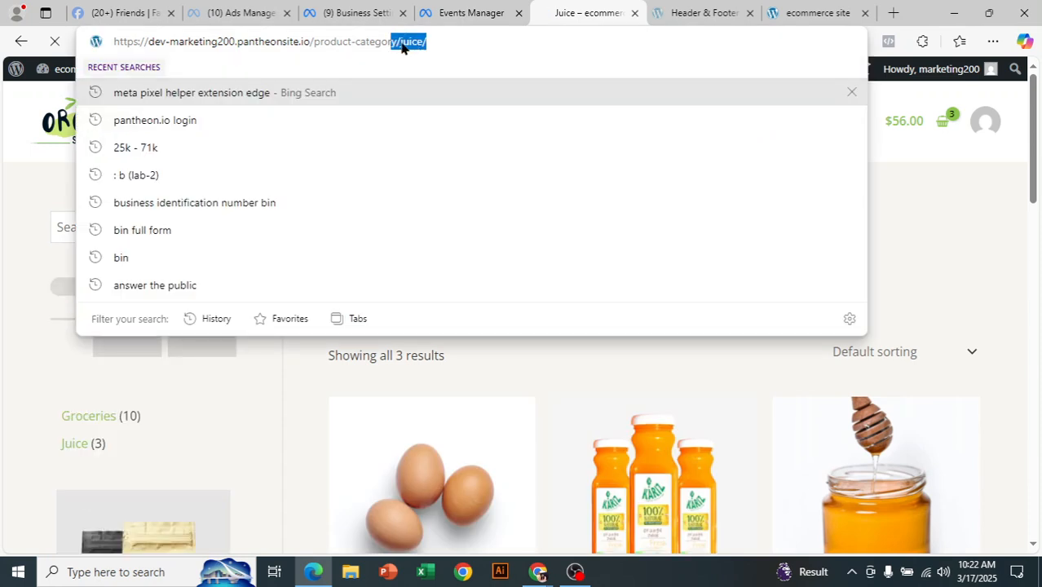
click(941, 223)
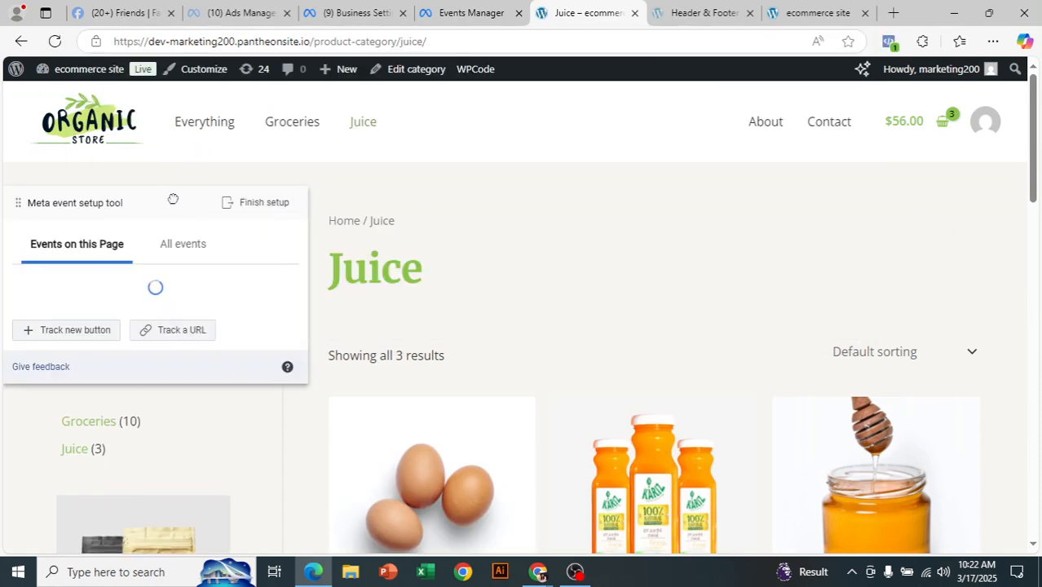
drag(171, 203, 181, 122)
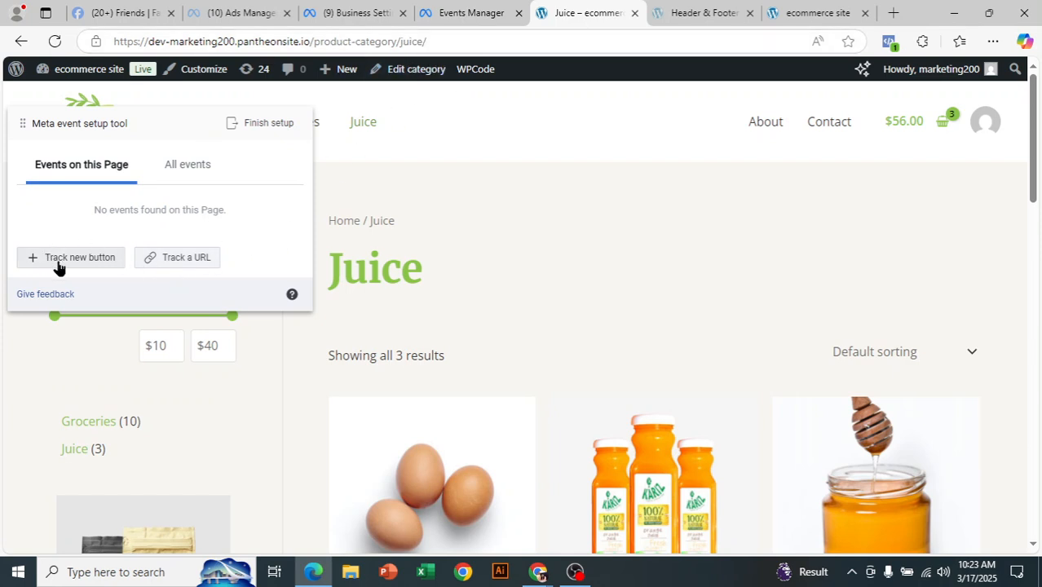
Step: Start tracking the Juice category page by its full URL and select View content as the event
click(204, 258)
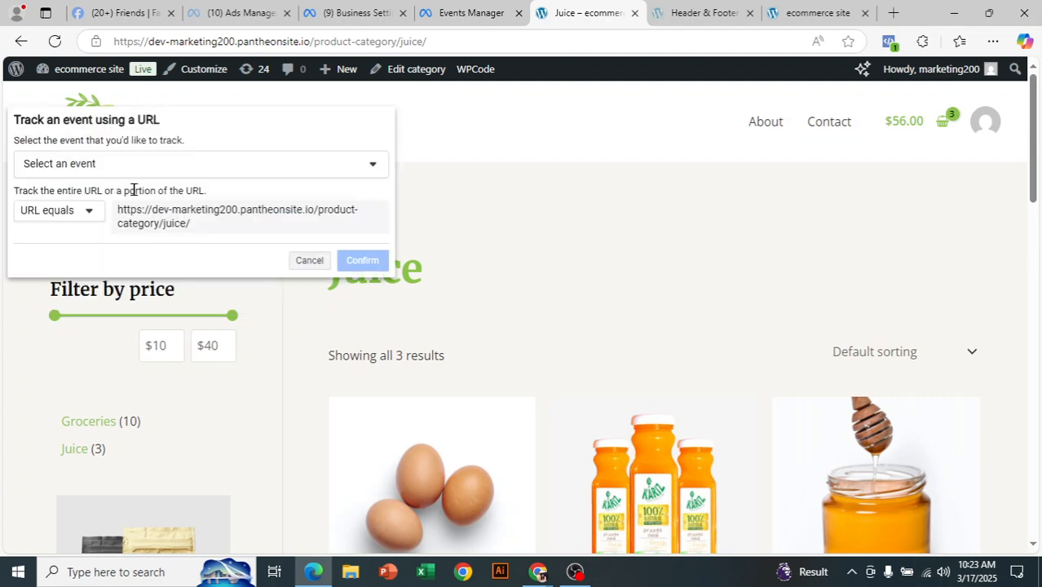
drag(210, 226, 112, 215)
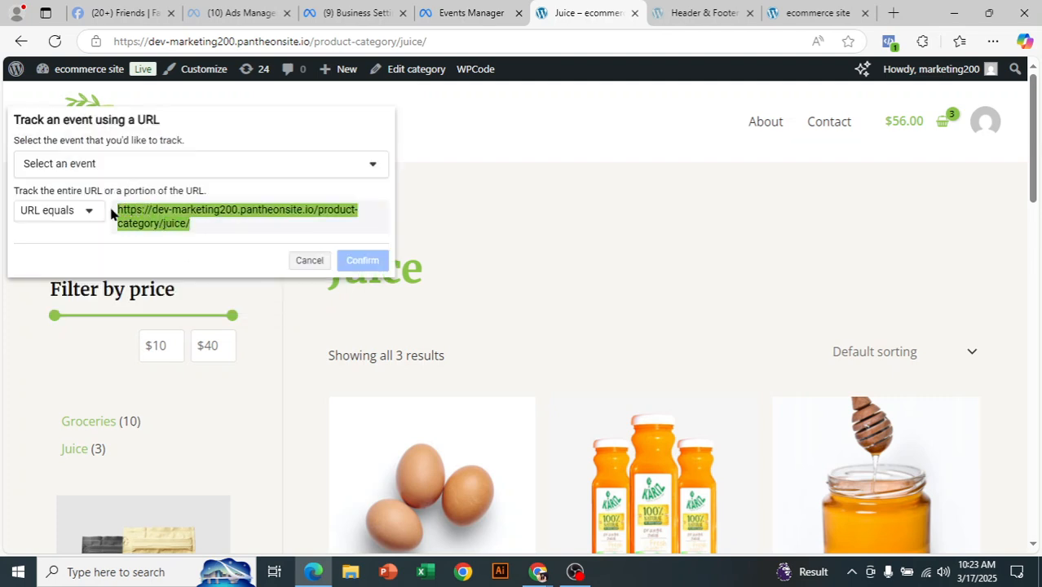
click(192, 206)
click(186, 166)
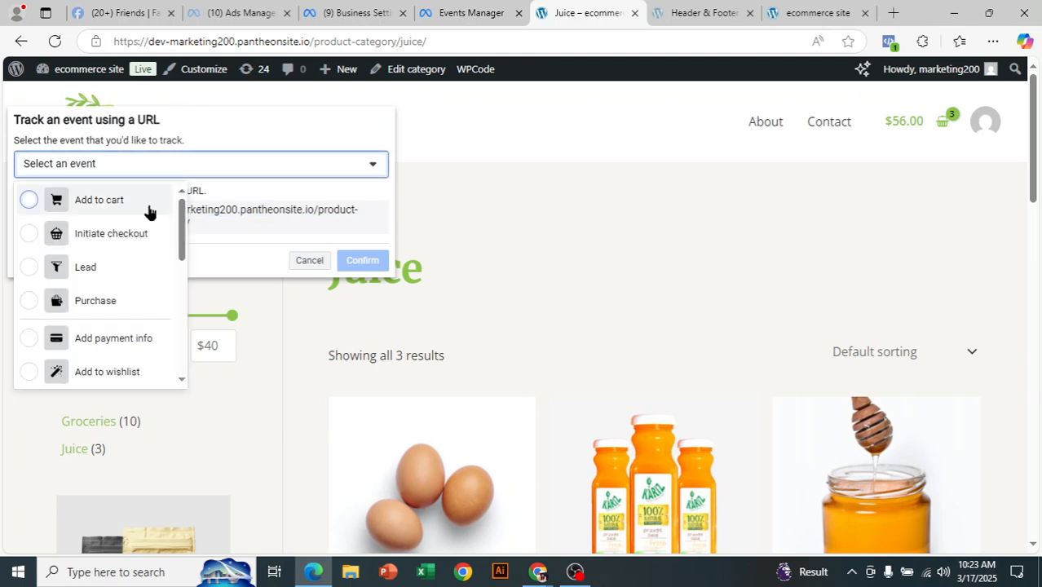
scroll(134, 293, down, 1)
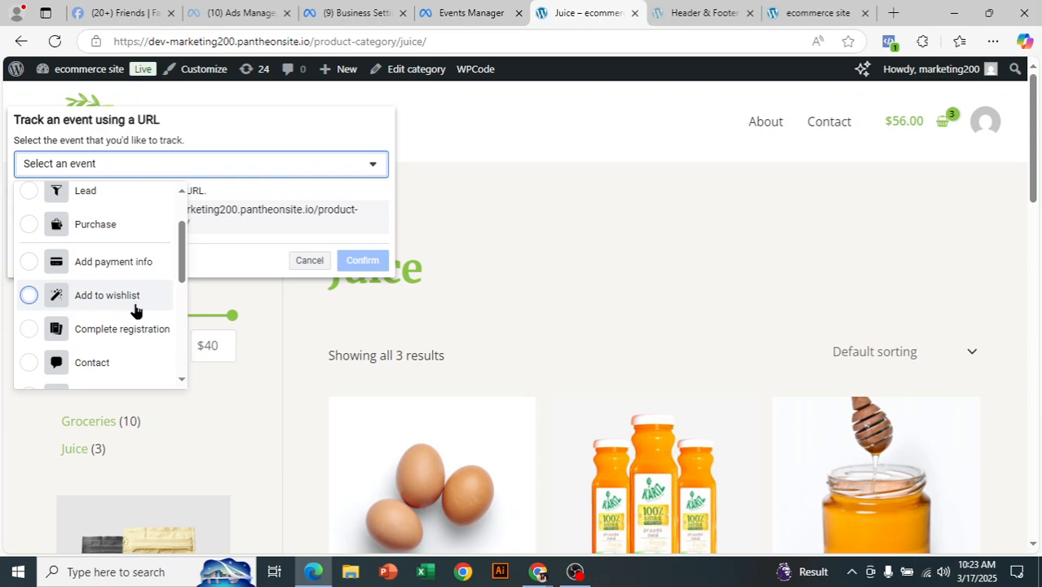
scroll(134, 308, down, 5)
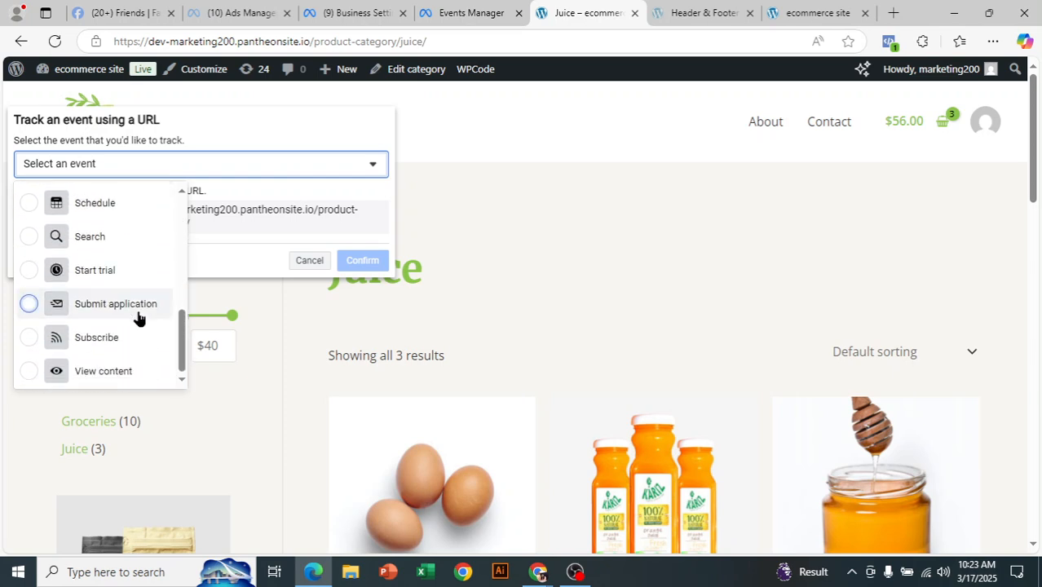
click(122, 369)
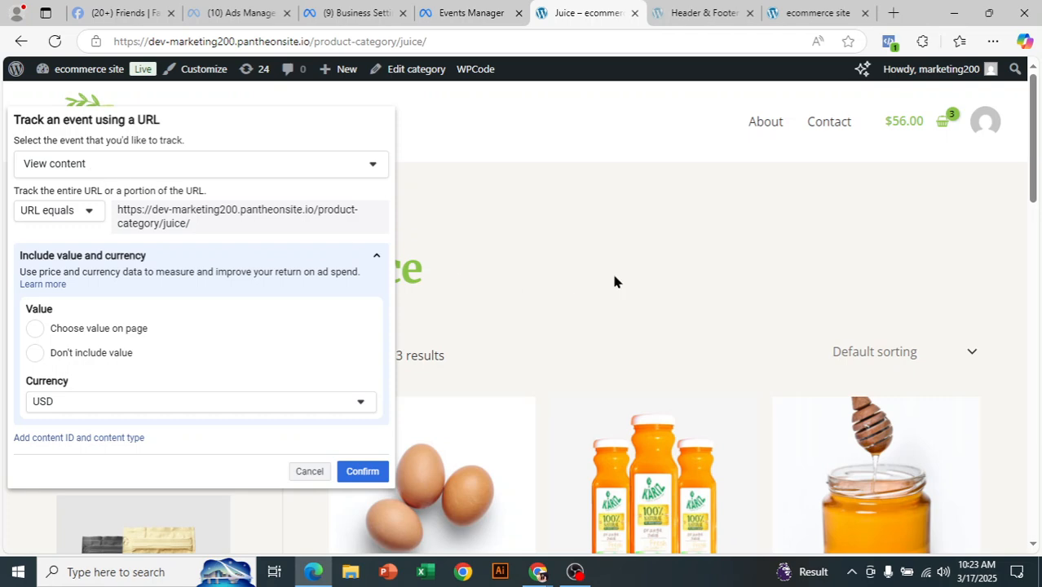
Step: Set the View content event not to include a value, keep USD as currency and confirm the event
scroll(615, 282, down, 3)
scroll(799, 235, down, 2)
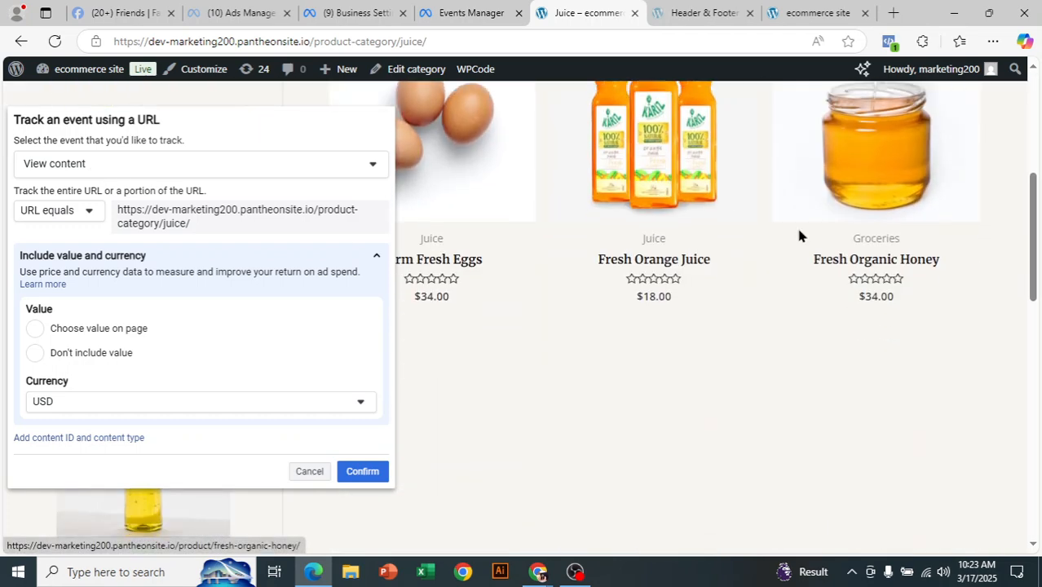
scroll(799, 236, up, 5)
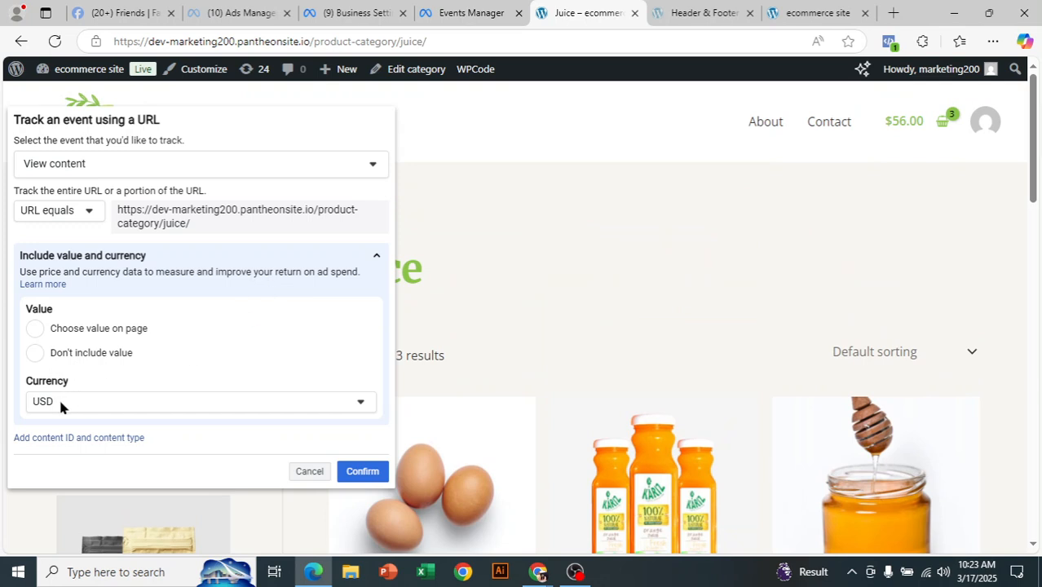
click(35, 354)
scroll(582, 291, down, 4)
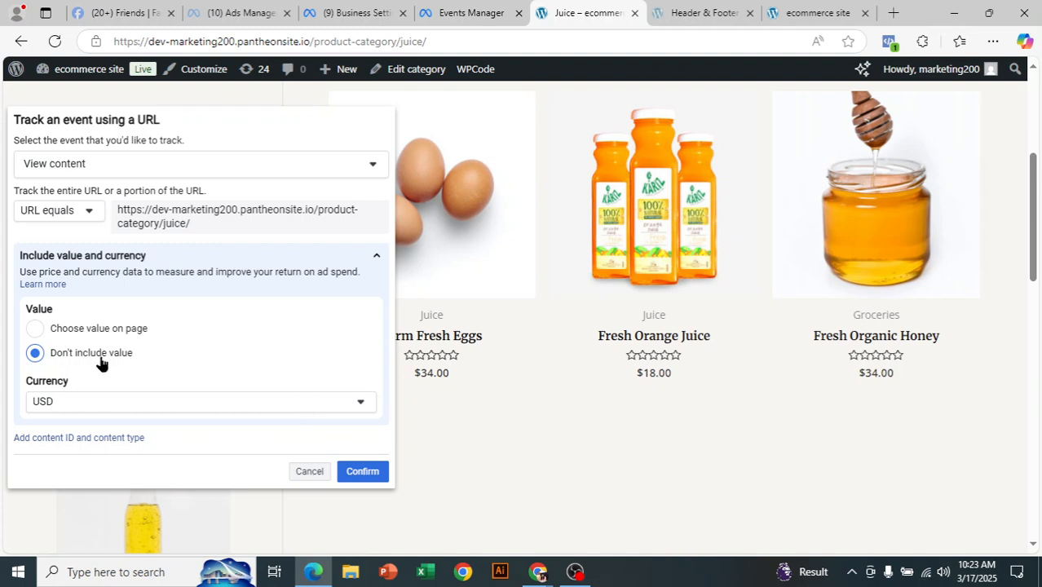
click(381, 478)
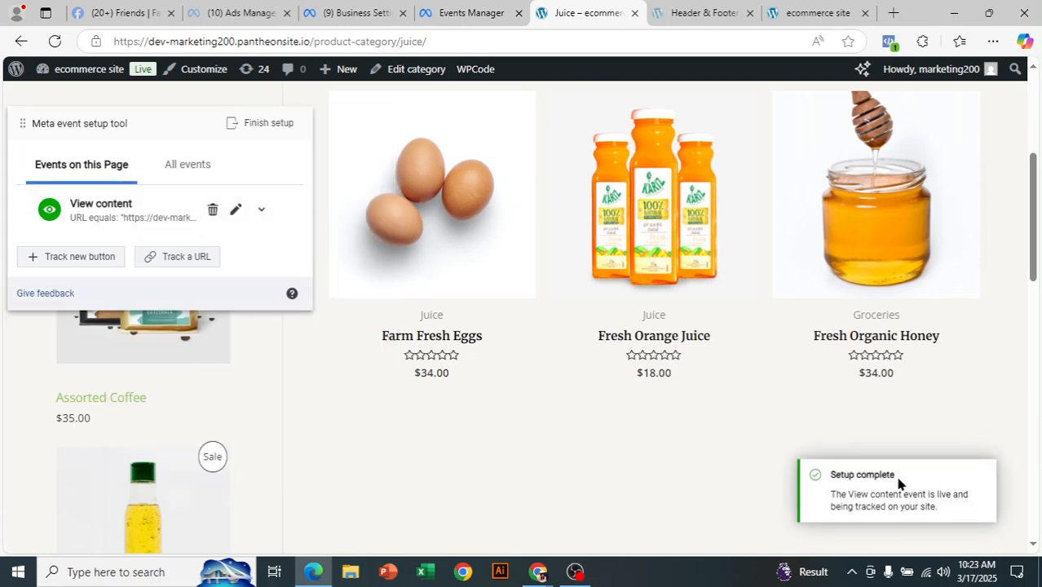
scroll(522, 386, up, 4)
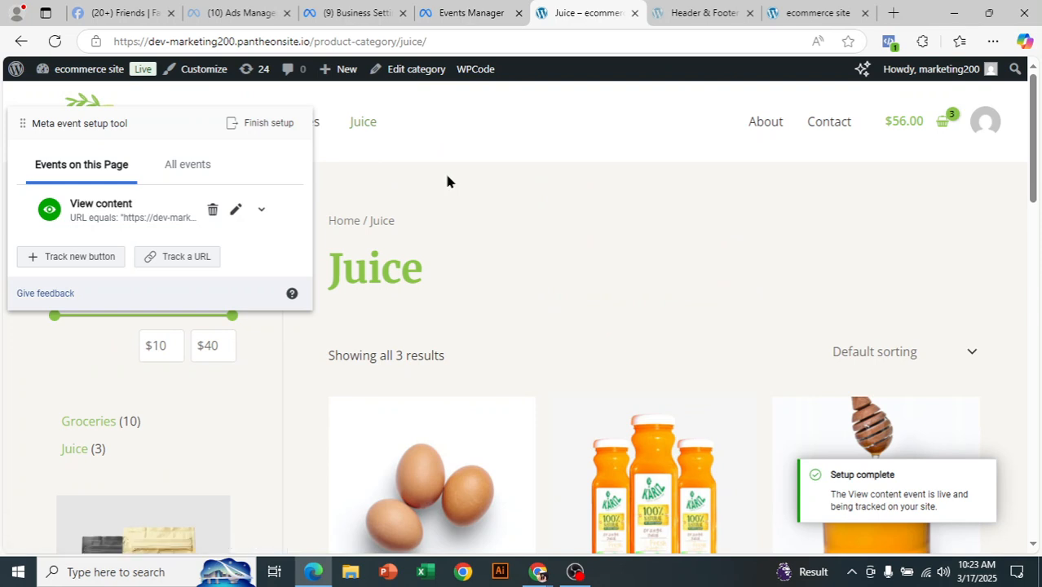
Step: Move the event setup window off the store logo, then add Natural Extracted Olive Oil to the cart from the home page
drag(160, 116, 226, 170)
click(92, 121)
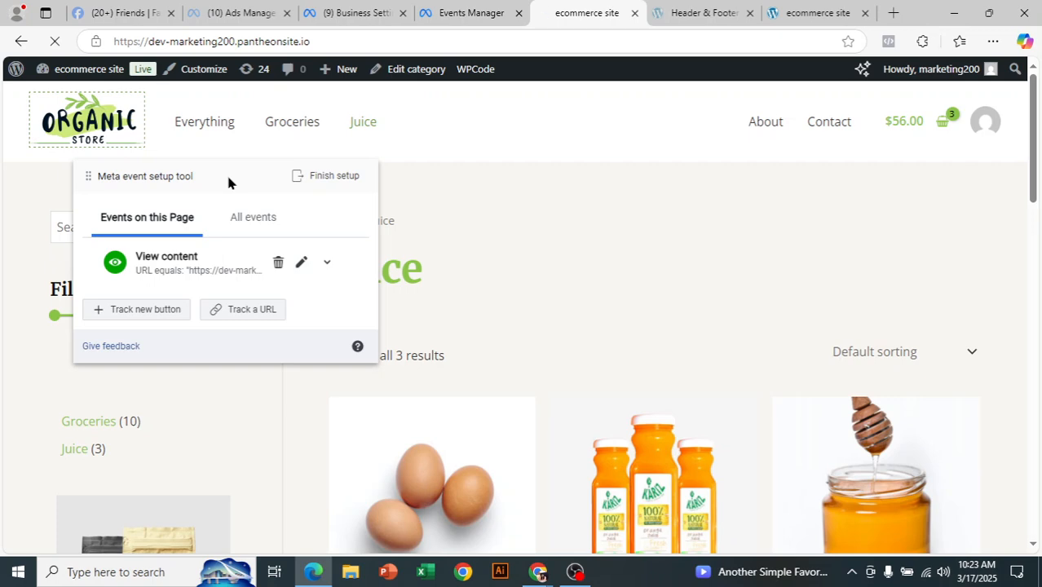
scroll(729, 291, down, 4)
scroll(728, 291, down, 10)
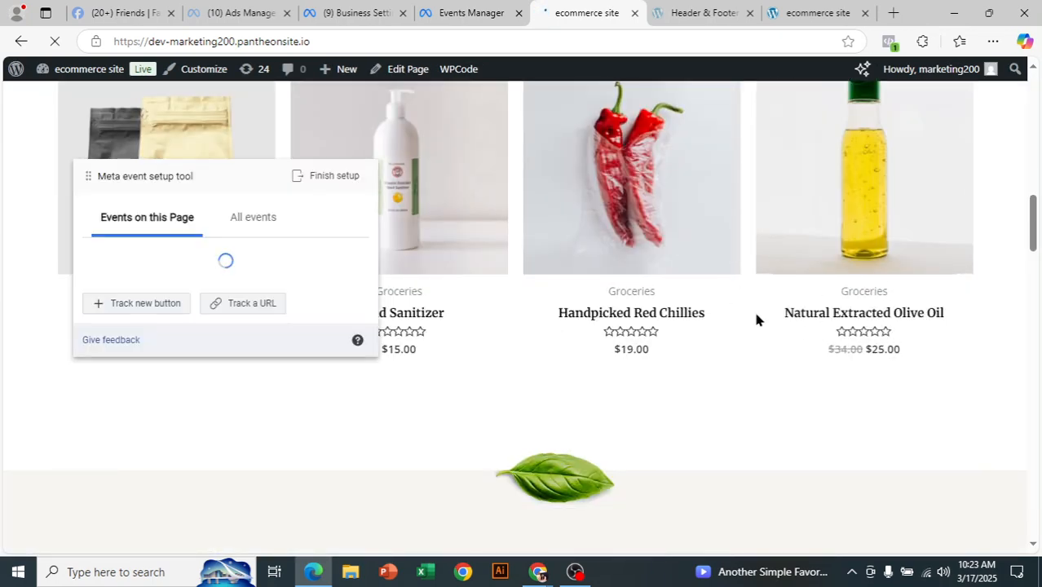
click(845, 319)
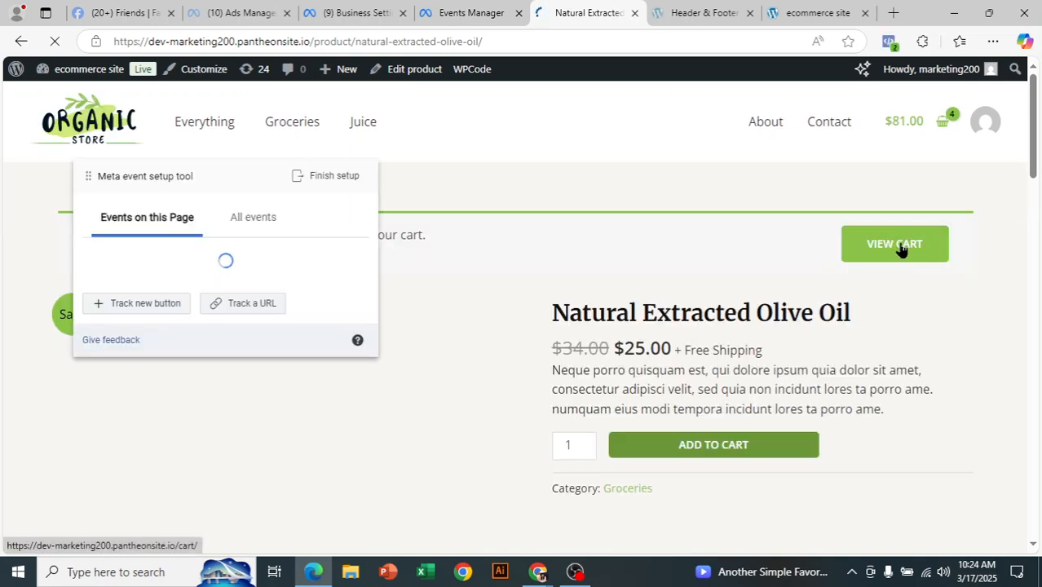
click(901, 250)
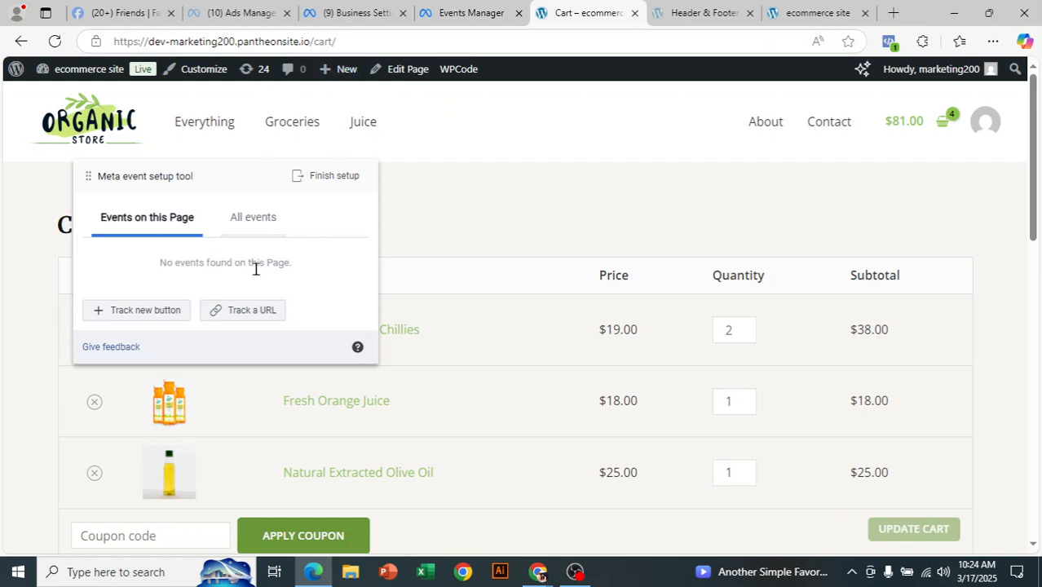
click(254, 309)
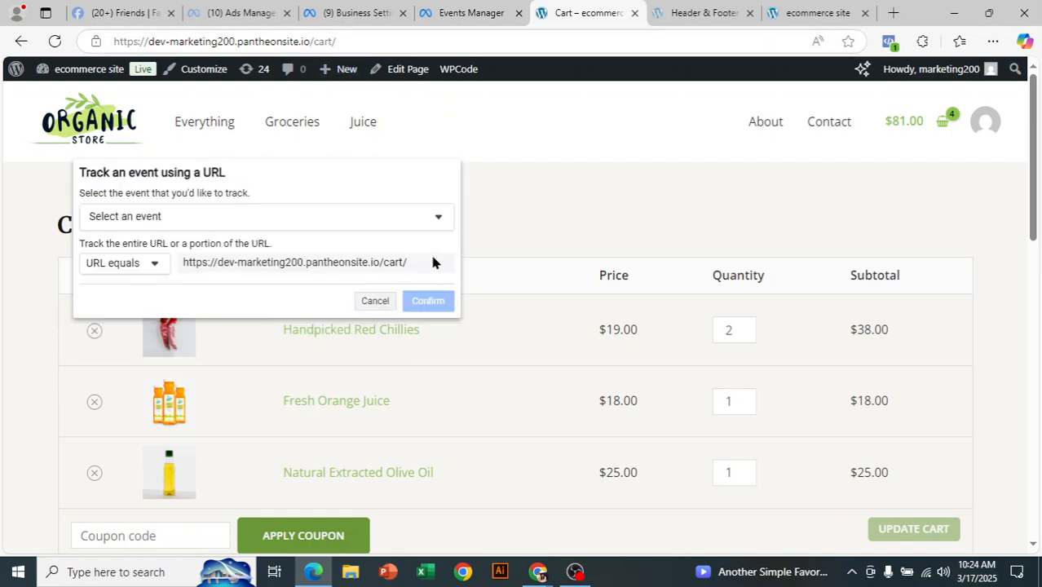
click(378, 301)
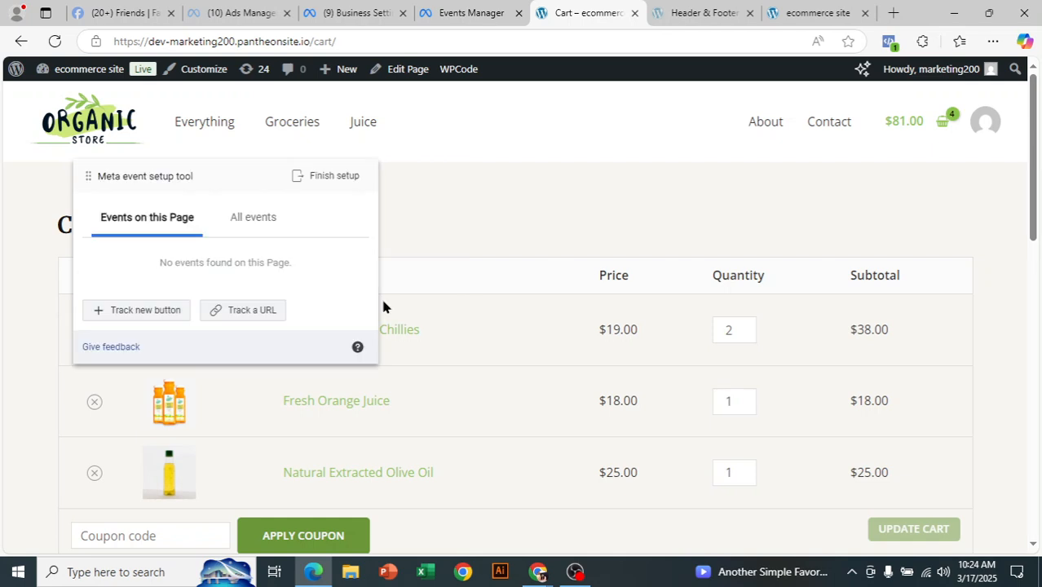
click(22, 41)
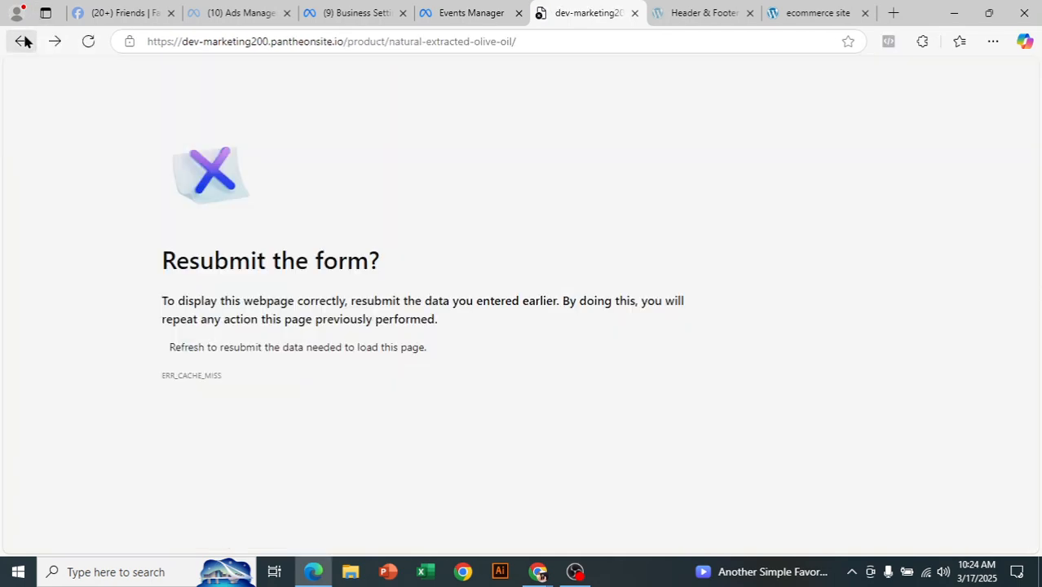
click(89, 41)
click(586, 153)
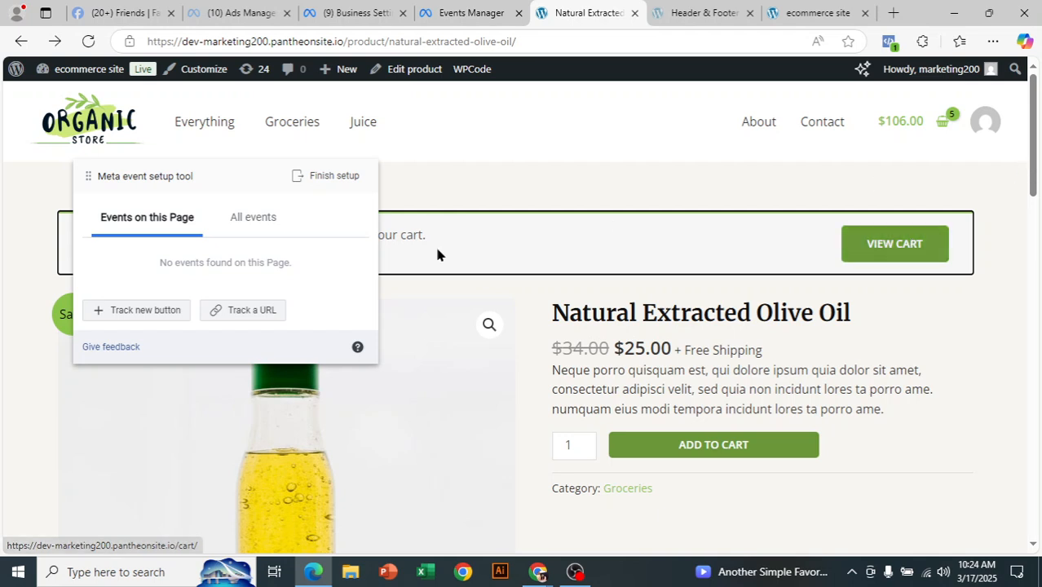
Step: Track the View cart button on the olive oil product page as an Add to cart event without a value
click(156, 311)
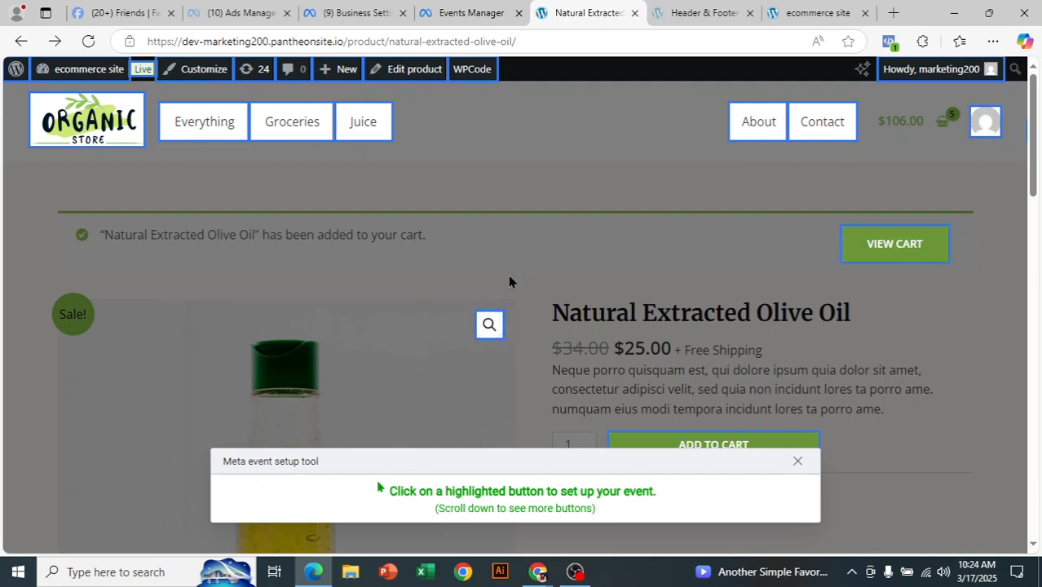
click(904, 258)
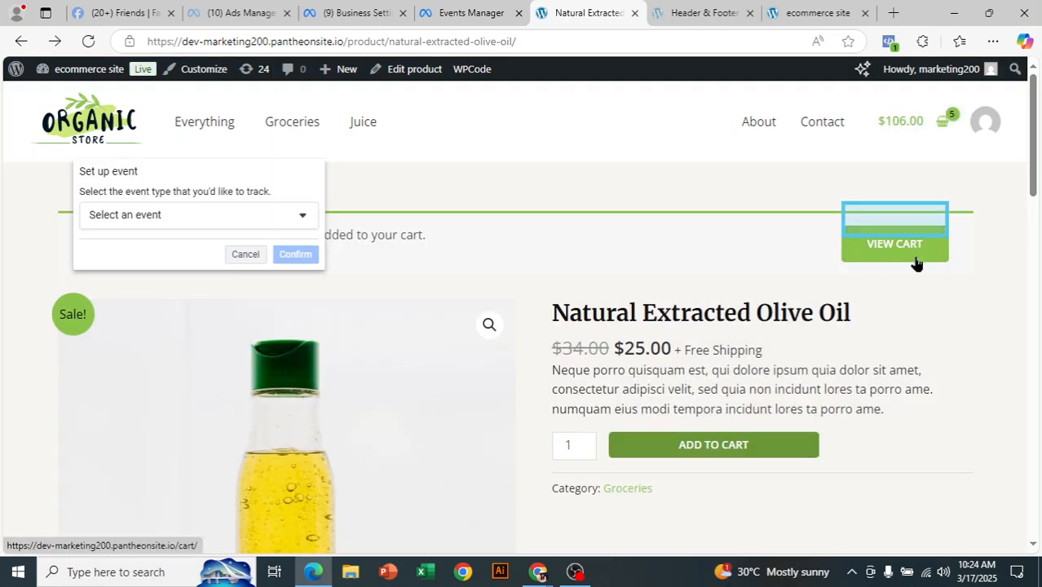
click(221, 216)
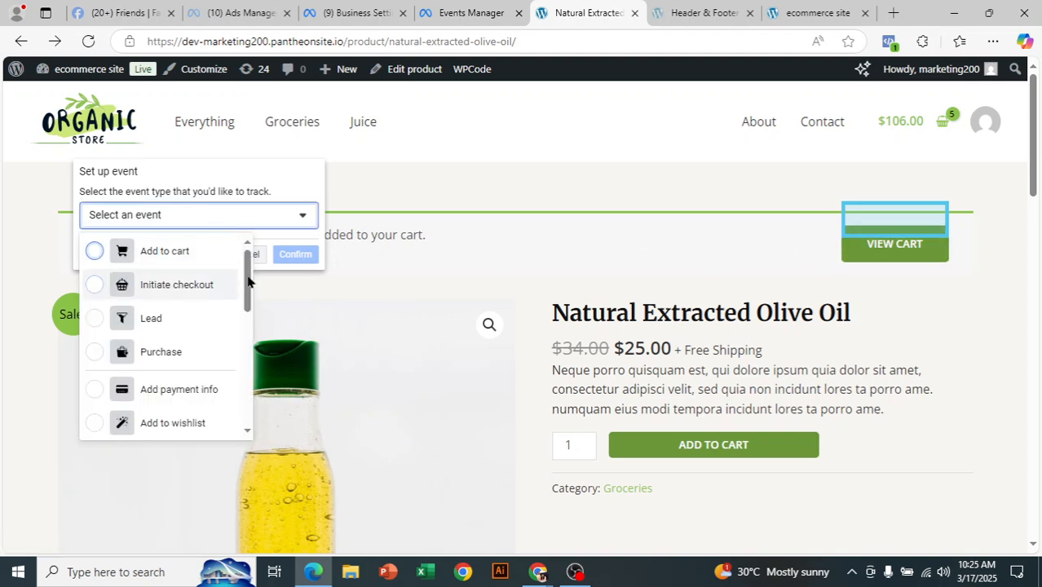
click(159, 261)
click(167, 364)
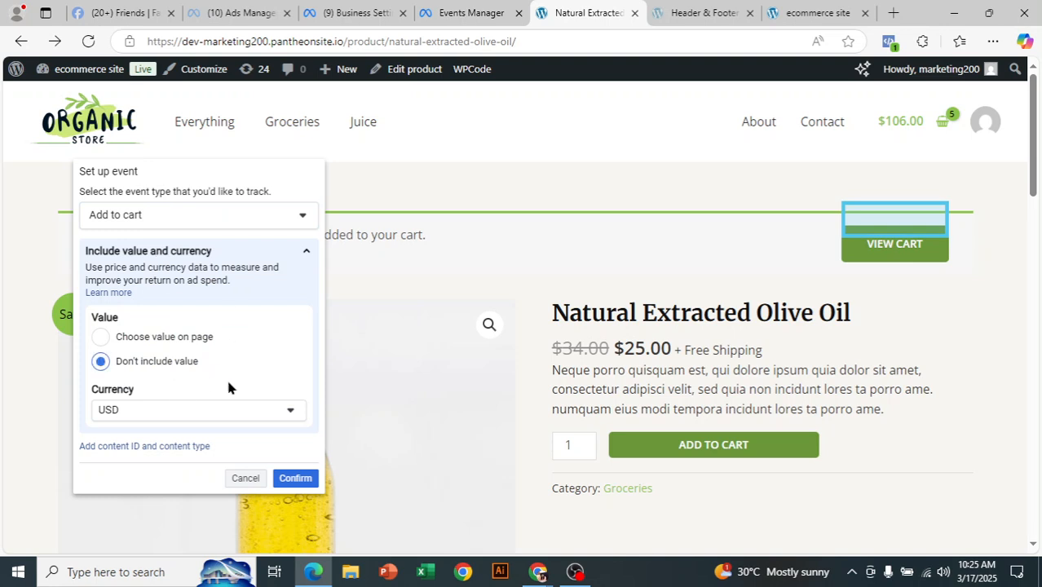
click(292, 484)
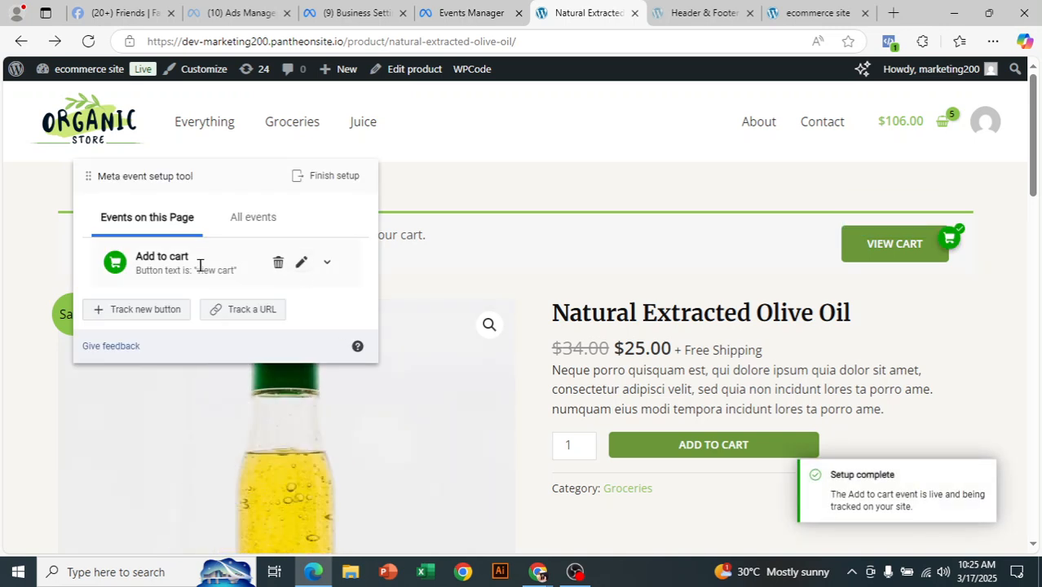
Step: Open the cart and track its Proceed to checkout button as an Initiate checkout event without a value
click(872, 256)
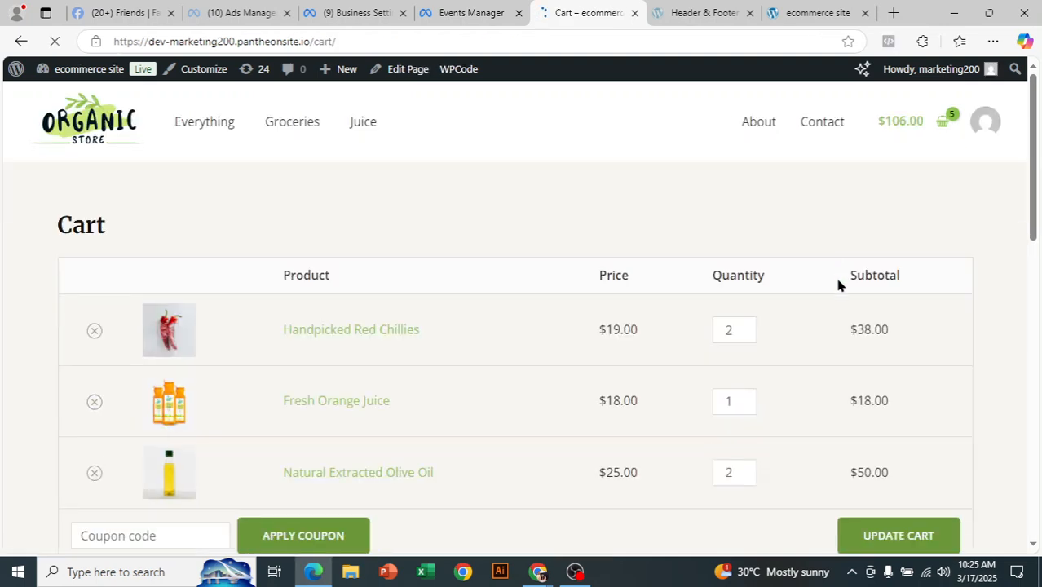
scroll(854, 324, down, 1)
scroll(851, 324, down, 3)
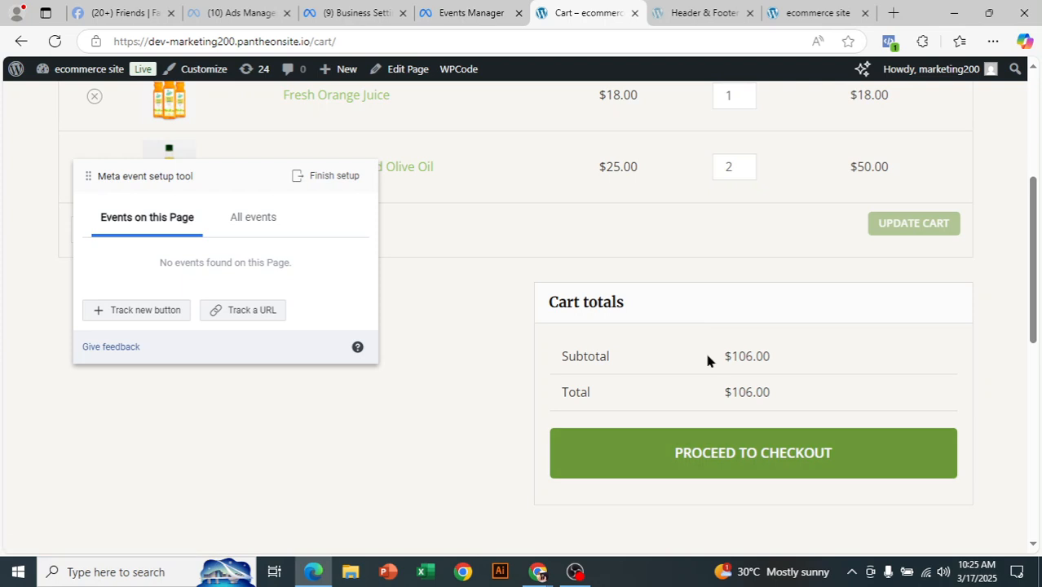
click(159, 312)
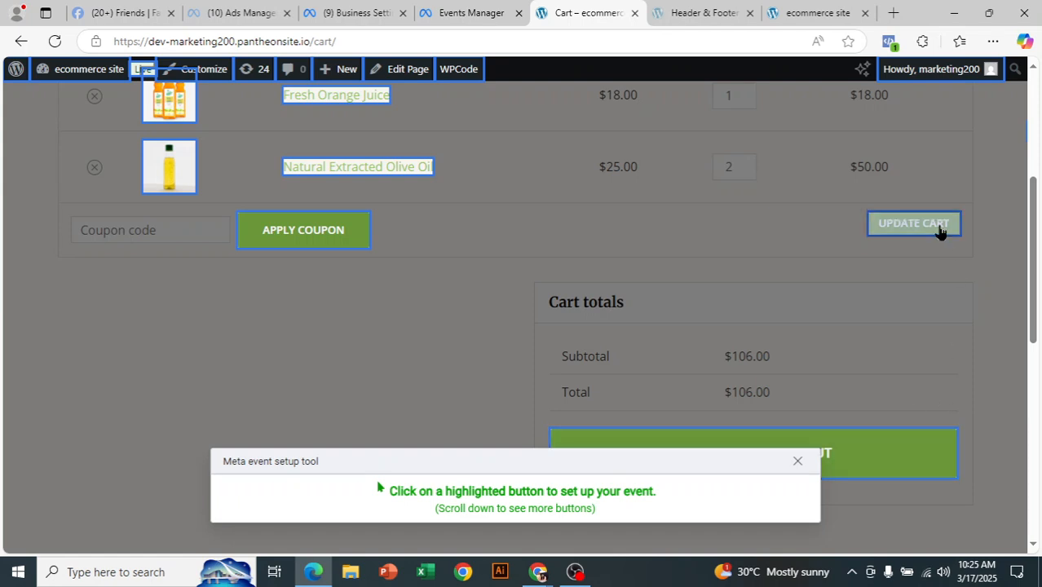
click(882, 464)
click(180, 215)
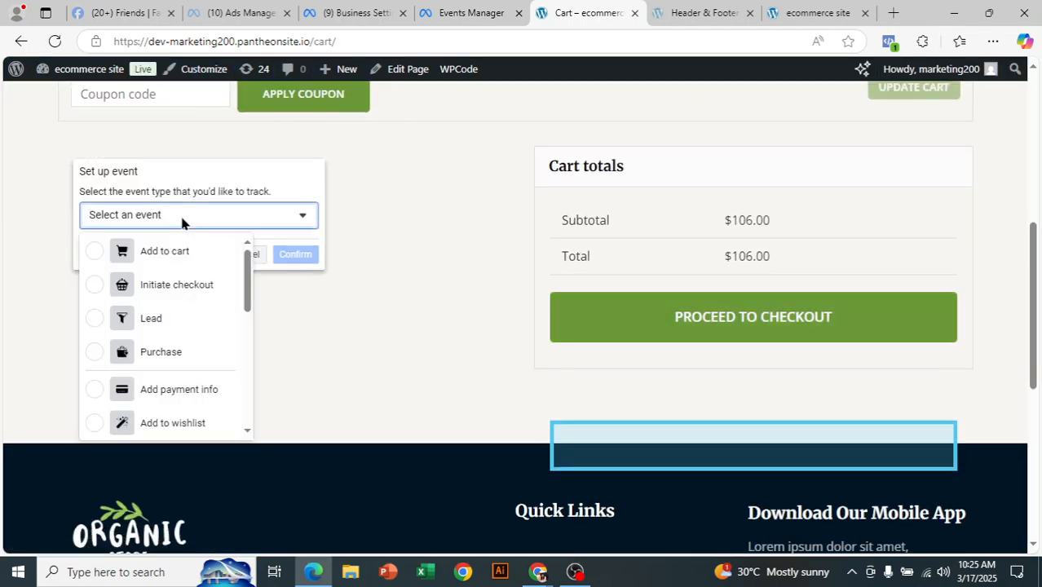
click(190, 287)
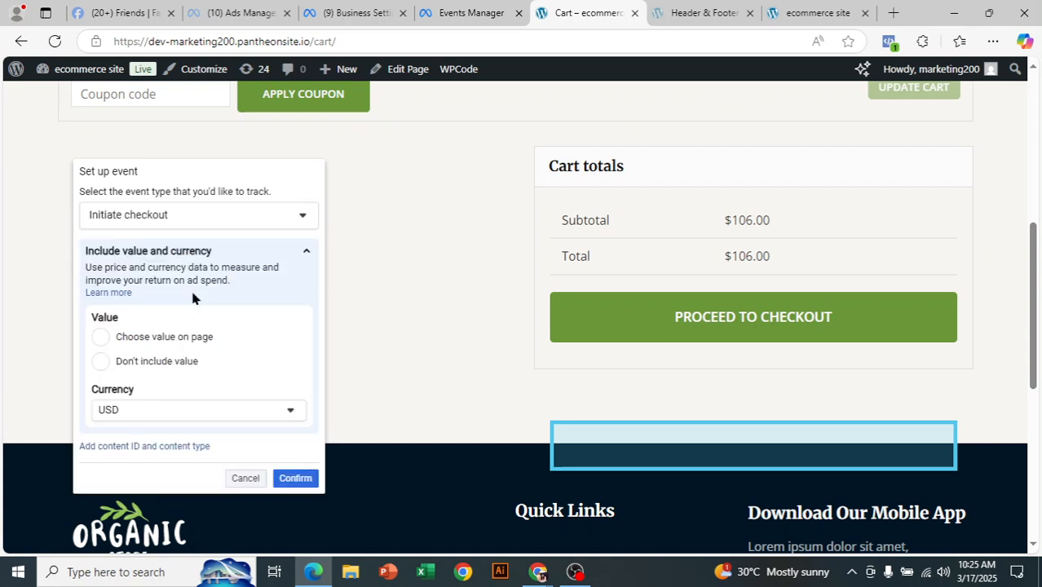
click(163, 365)
click(296, 479)
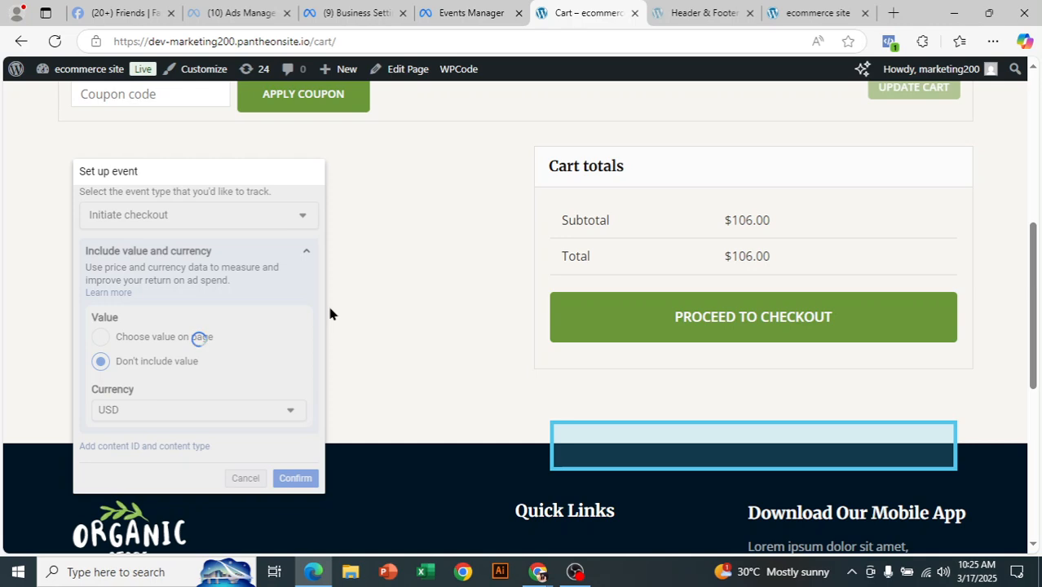
Step: Proceed to checkout and select the Place order button on the checkout page as a new button to track
click(706, 326)
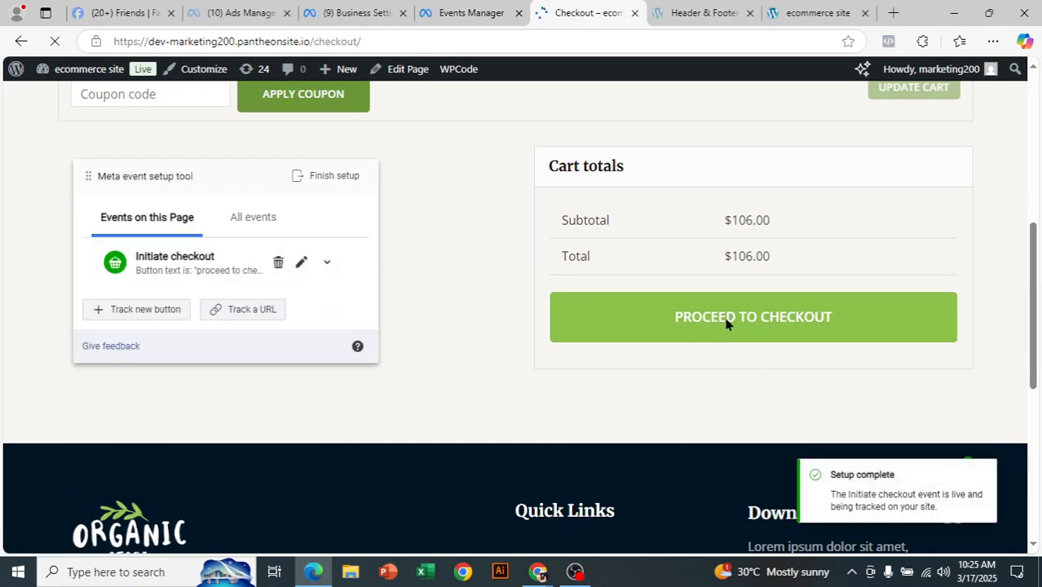
scroll(726, 324, down, 5)
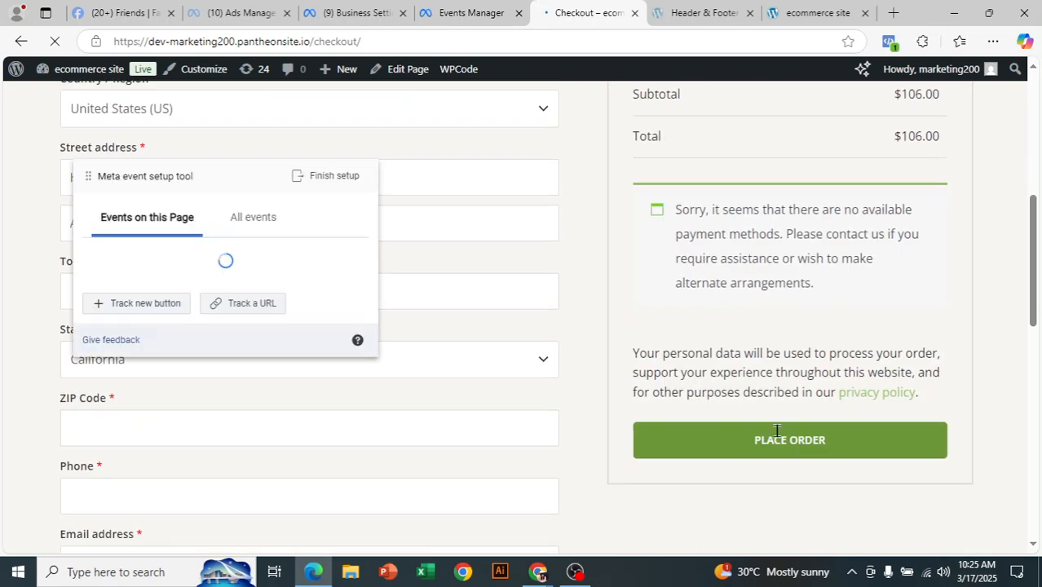
click(791, 453)
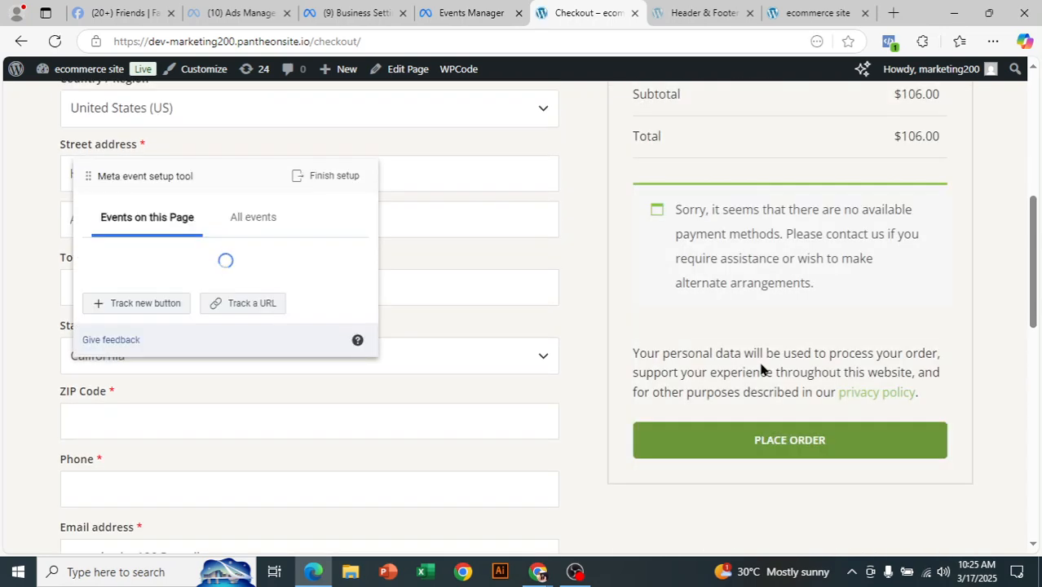
click(147, 308)
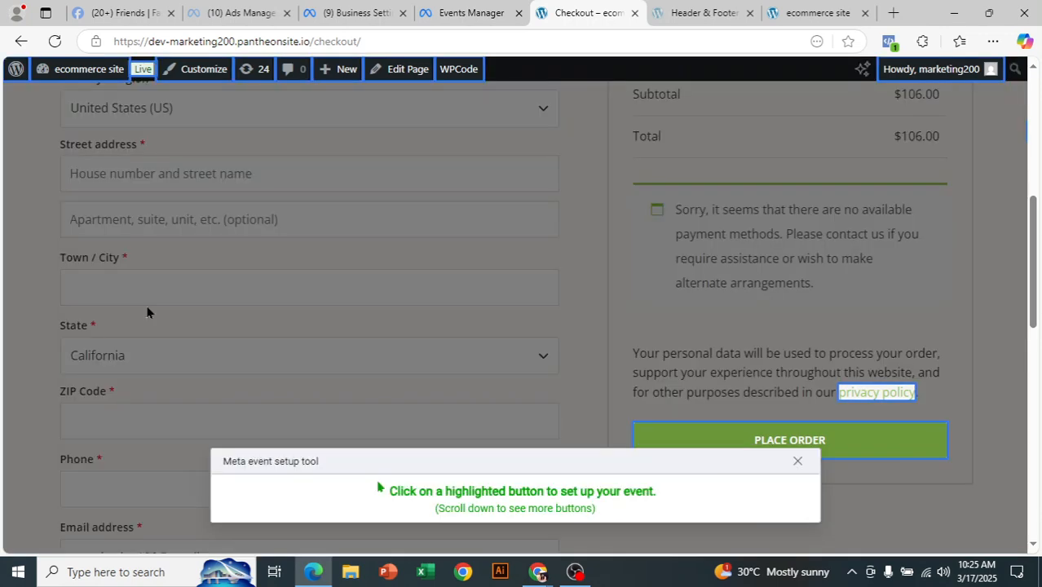
click(791, 441)
scroll(803, 437, down, 3)
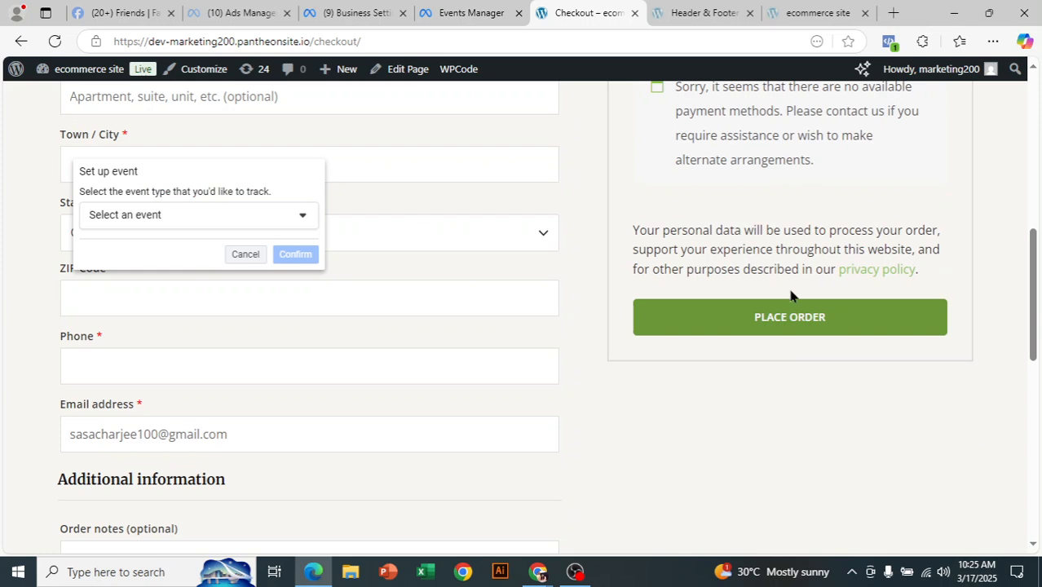
Step: Set the Place order button's event type to Purchase without a value and confirm the event
click(218, 215)
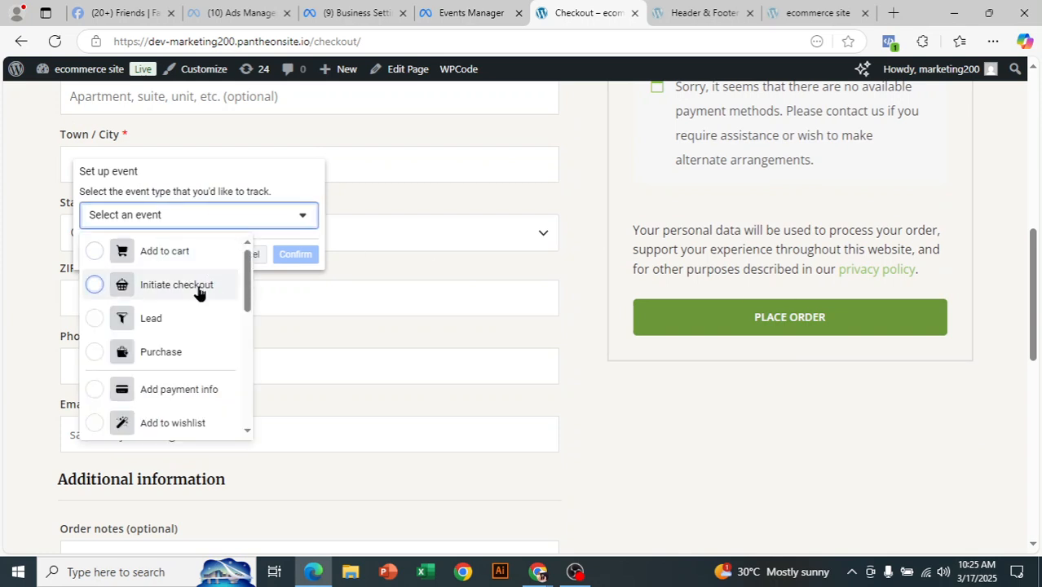
scroll(247, 277, down, 2)
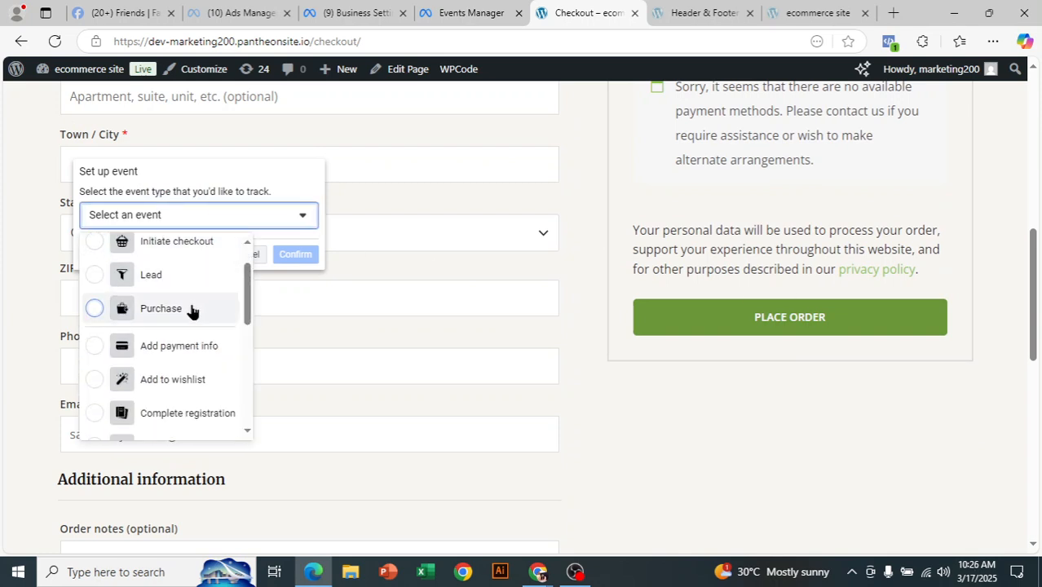
click(193, 308)
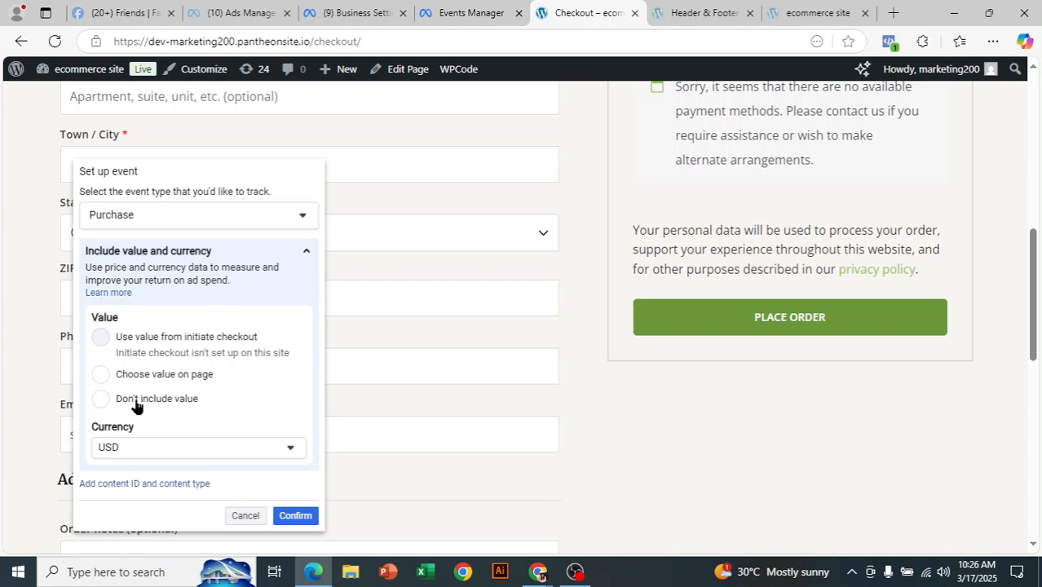
click(137, 401)
click(297, 517)
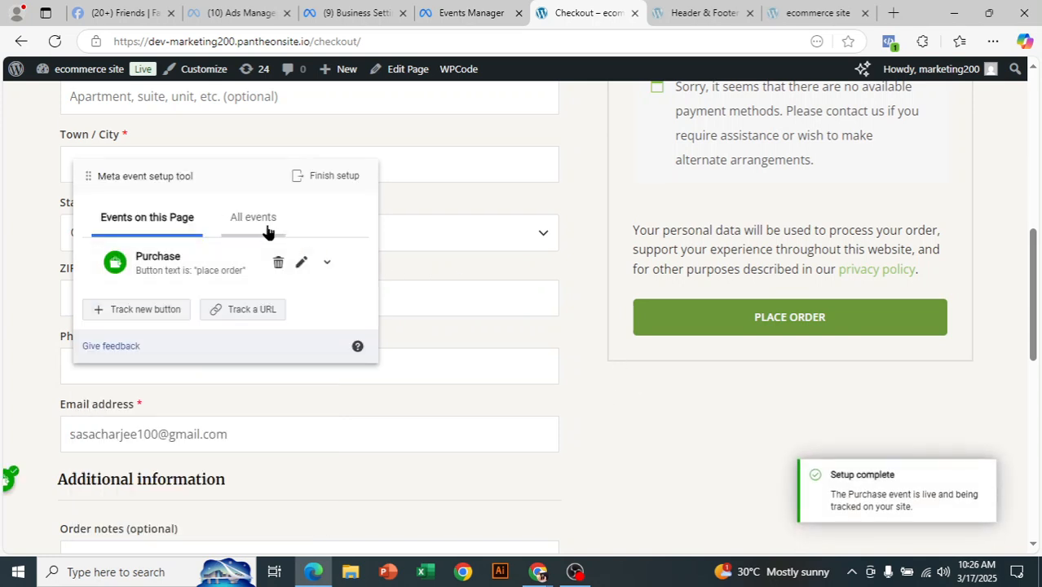
Step: Review the list of all events set up on the site, then return to the checkout page's own events
click(265, 228)
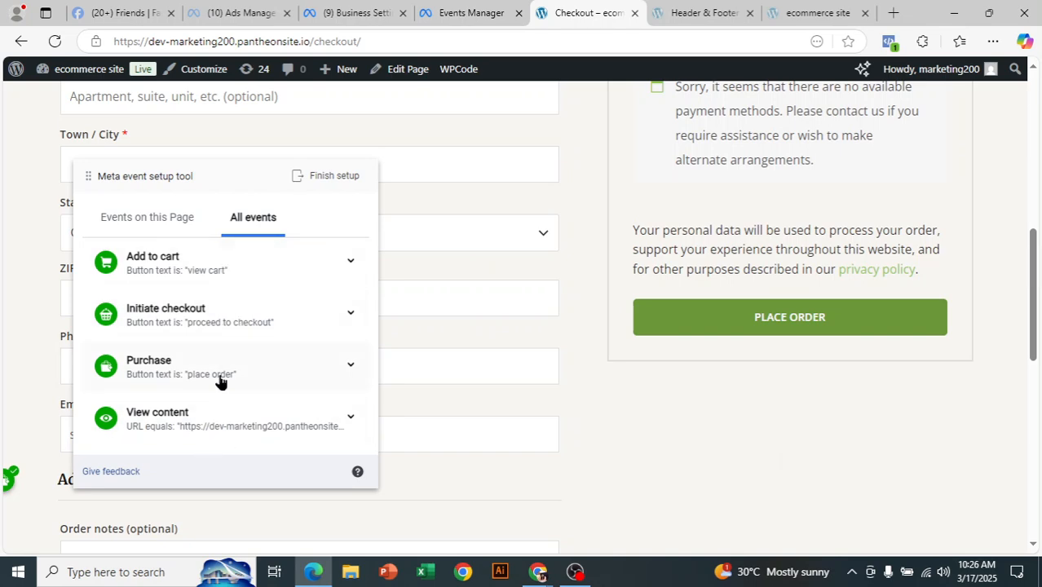
click(149, 226)
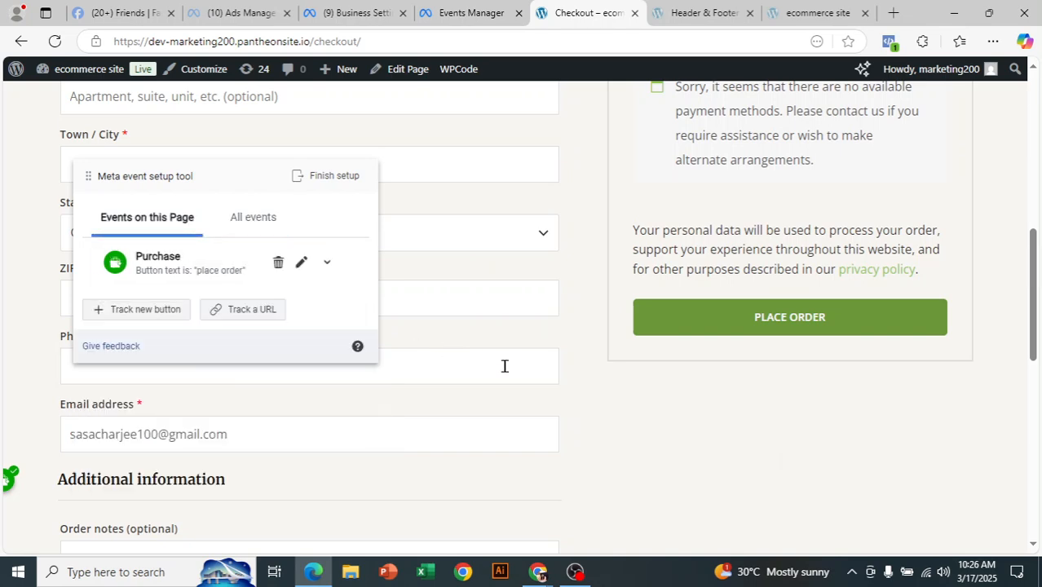
scroll(505, 366, up, 6)
scroll(485, 219, up, 1)
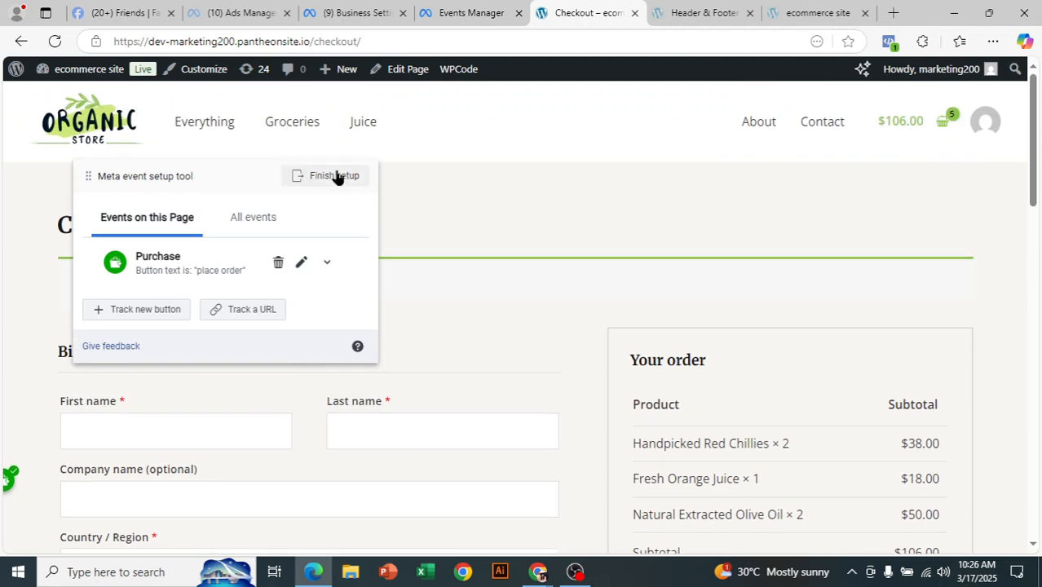
Step: Open the Groceries category page and track its full URL as a View content event without a value
click(303, 123)
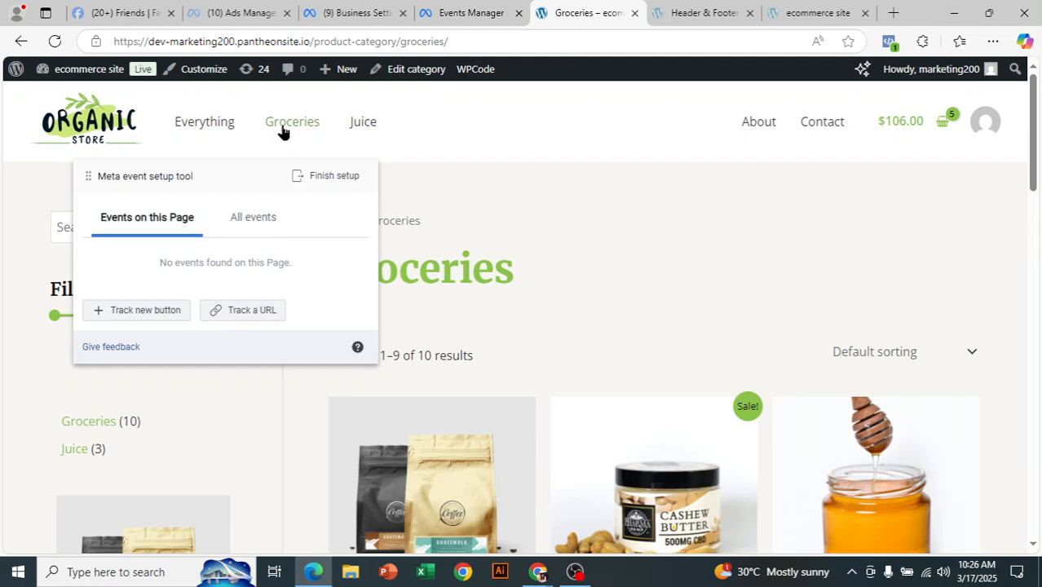
click(163, 312)
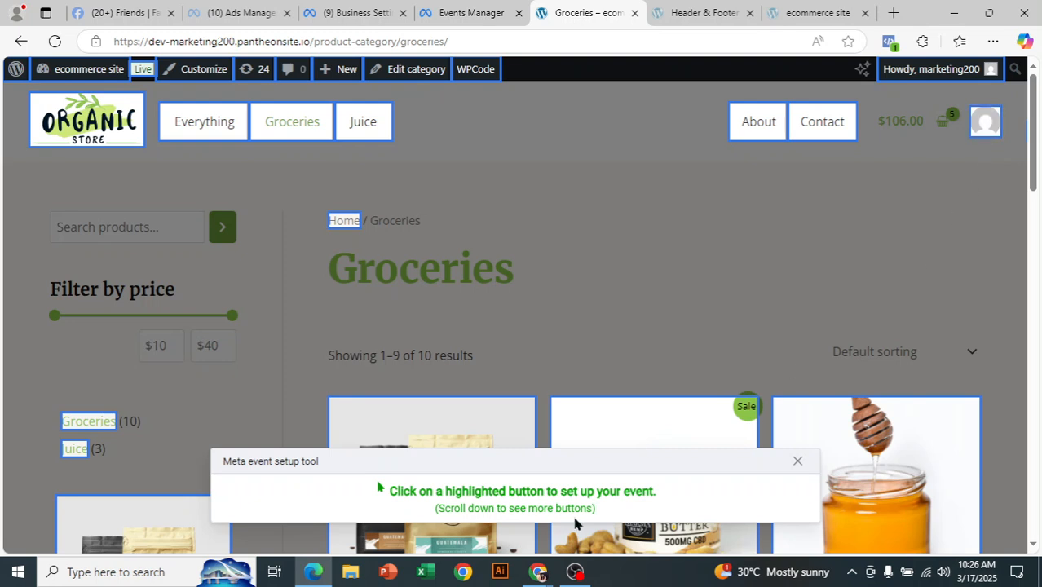
click(797, 463)
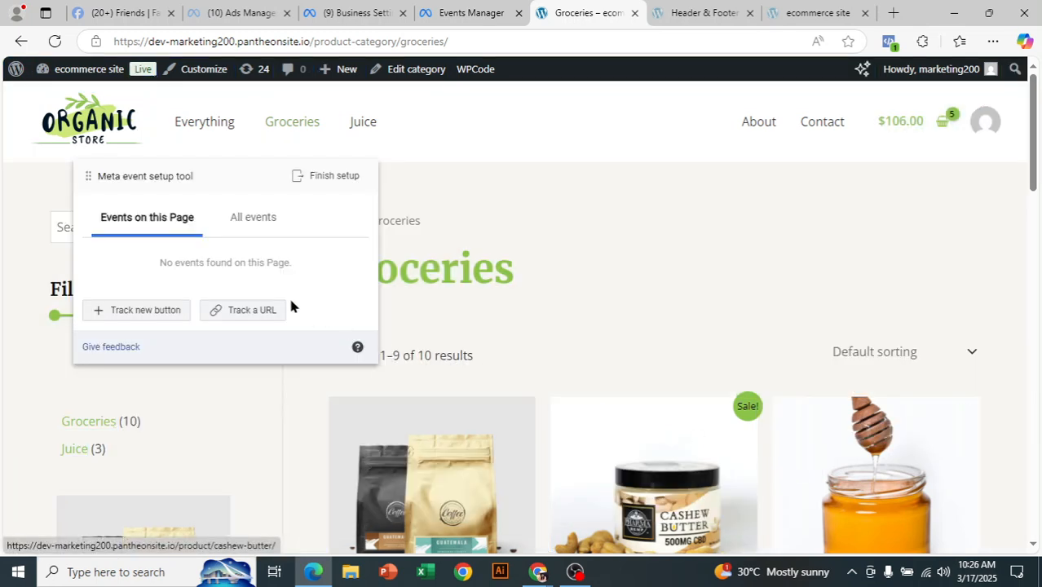
click(249, 309)
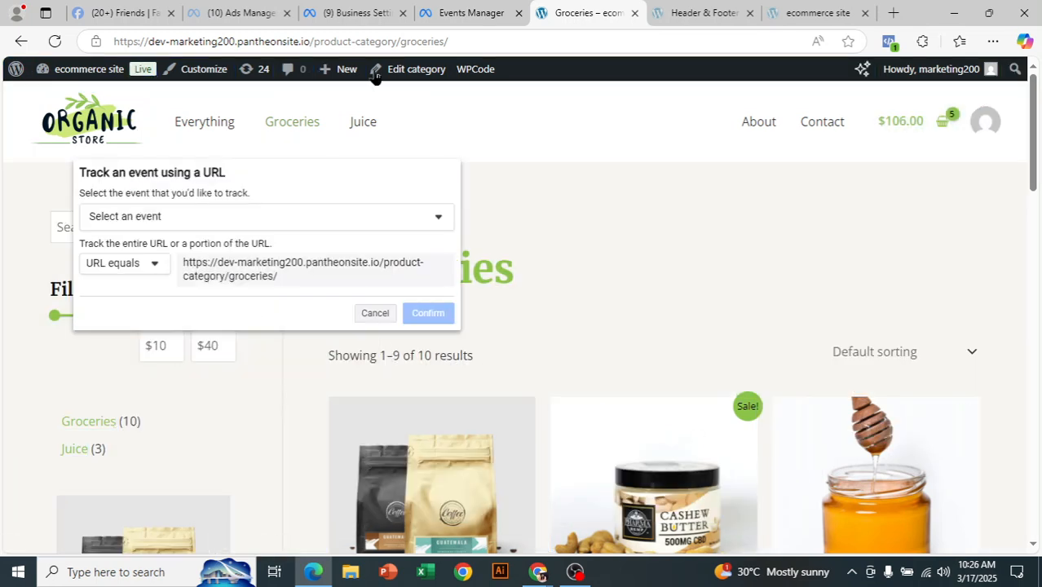
click(285, 222)
drag(242, 278, 239, 396)
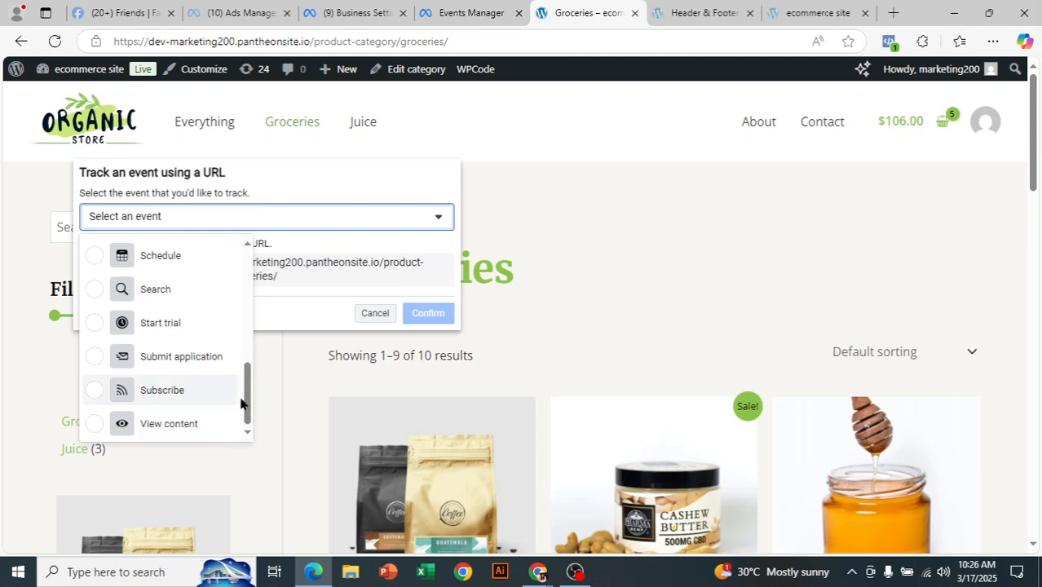
click(196, 425)
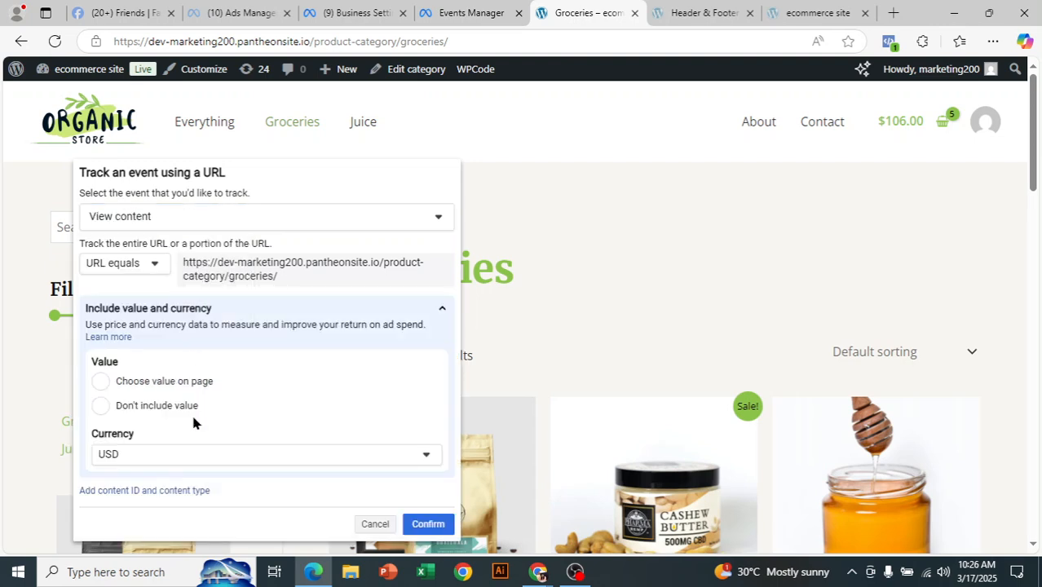
click(191, 412)
click(425, 530)
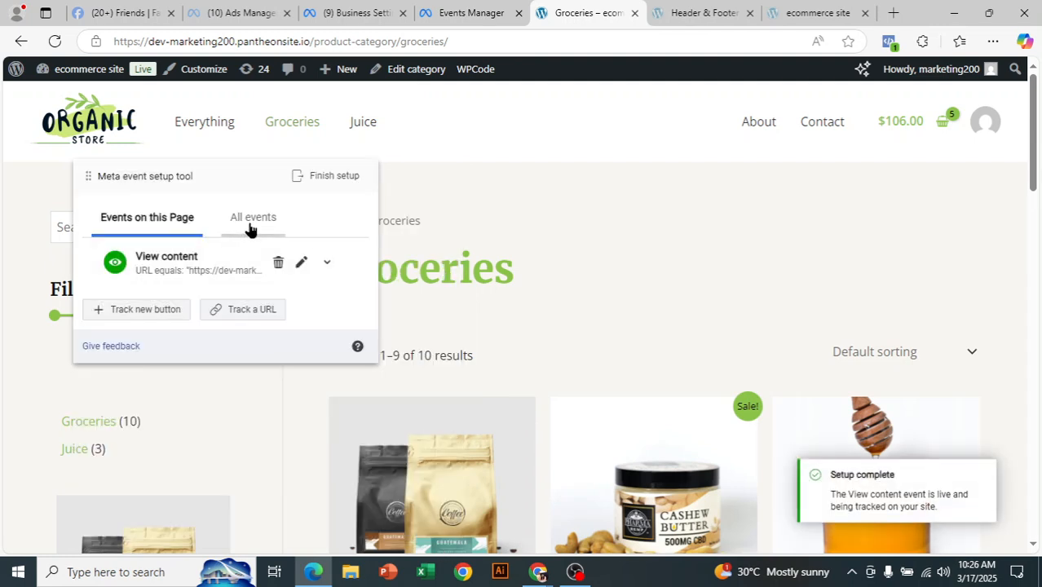
Step: Review all the tracked events and finish the event setup, skipping the feedback survey
click(250, 228)
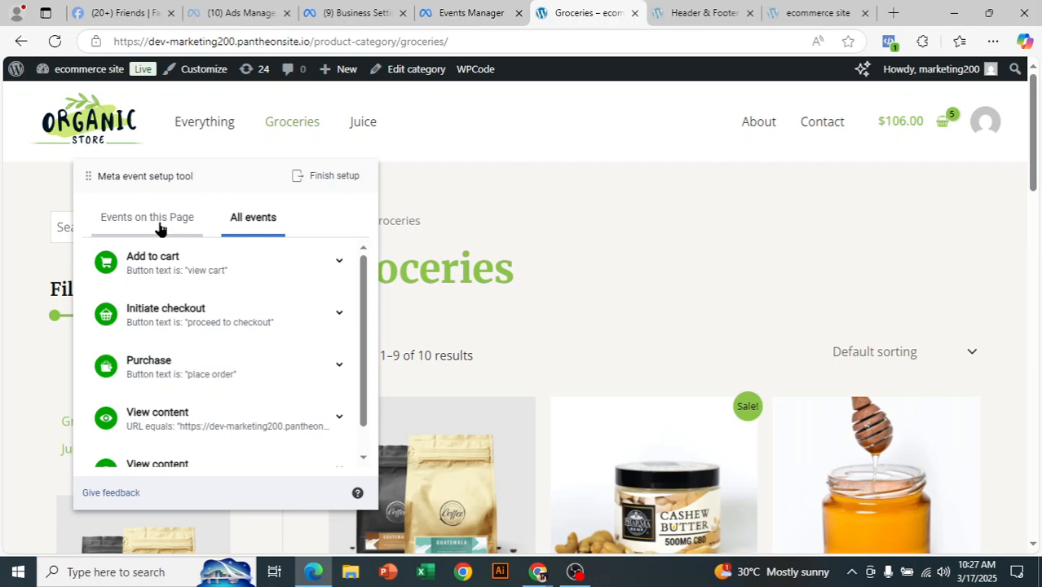
scroll(443, 344, down, 3)
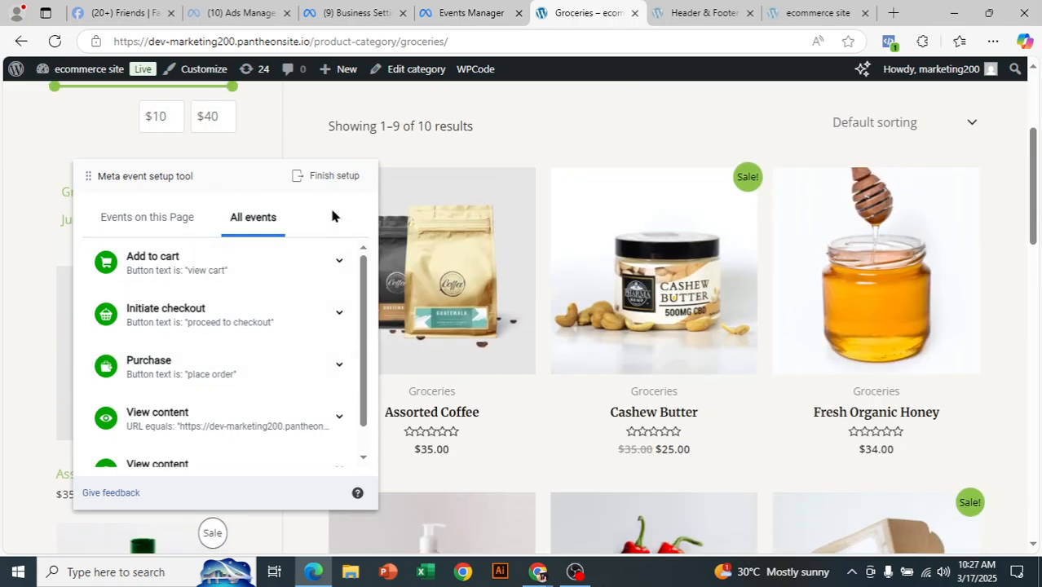
click(349, 184)
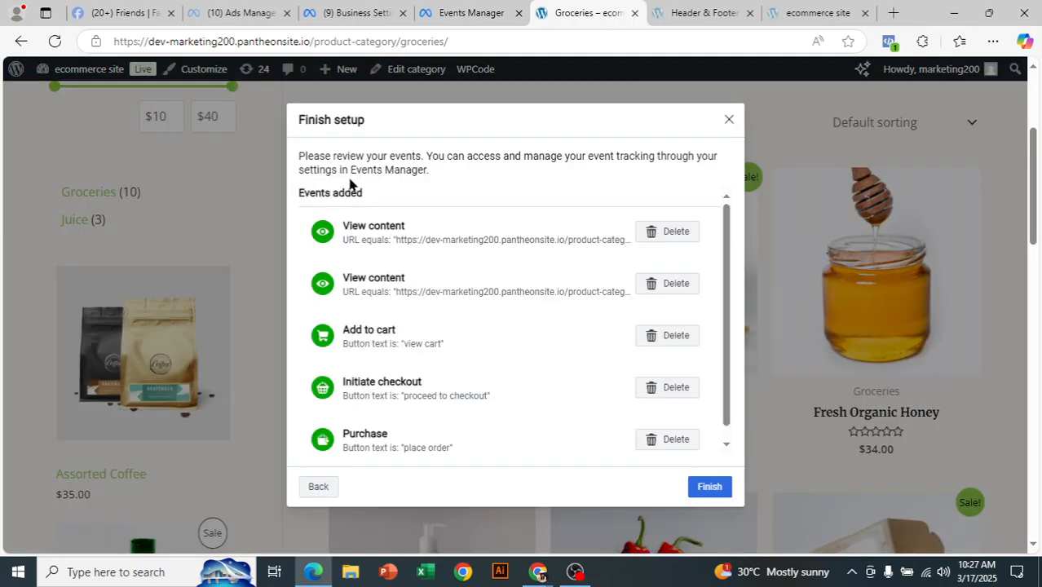
scroll(556, 333, down, 1)
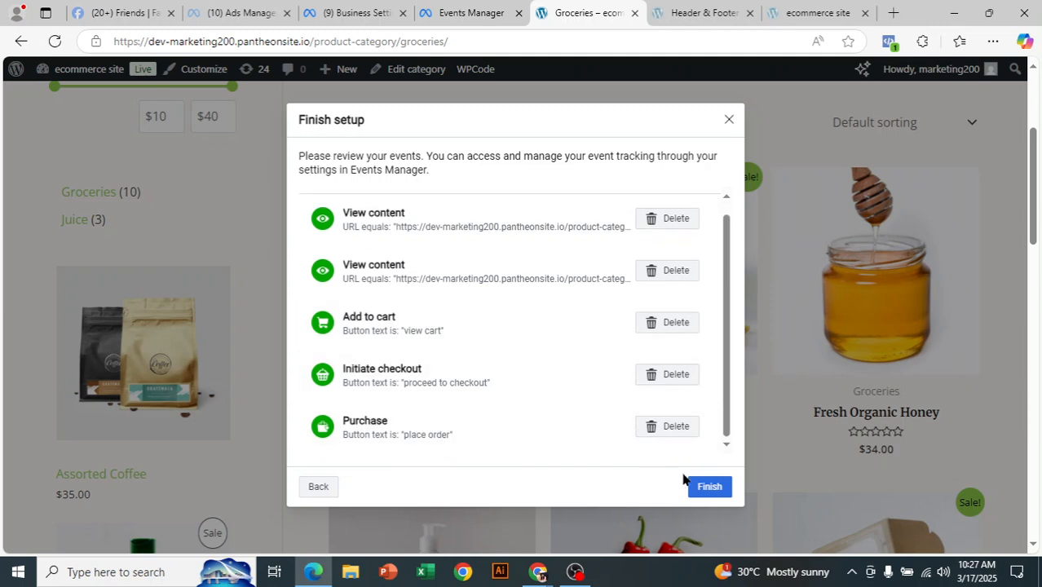
click(707, 487)
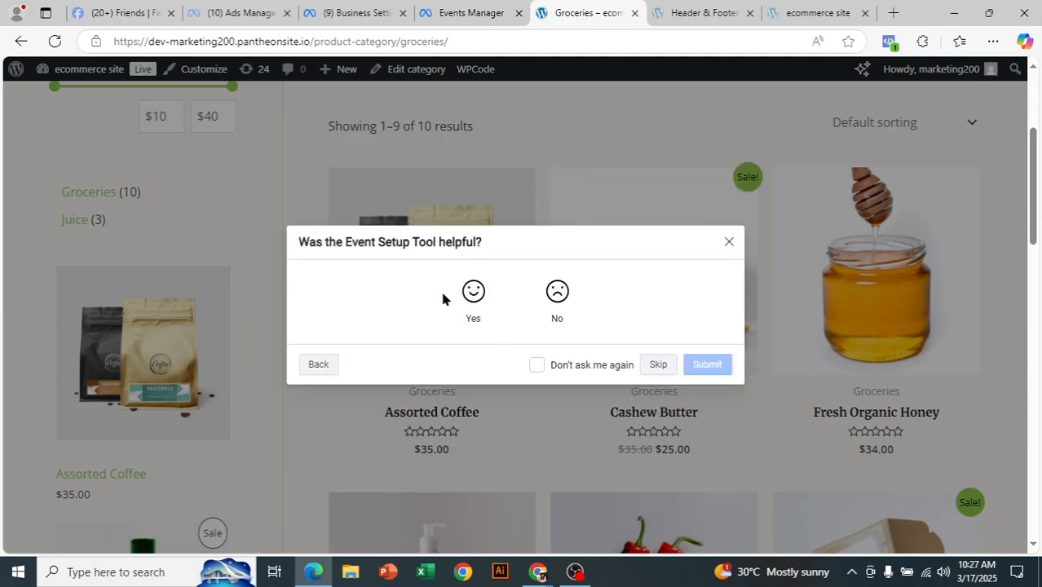
click(474, 294)
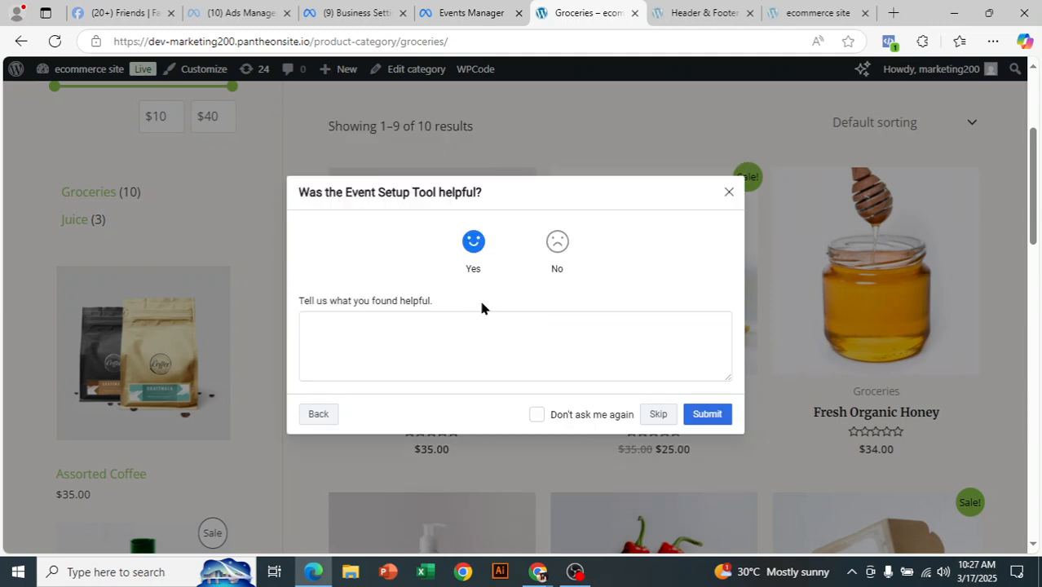
click(648, 416)
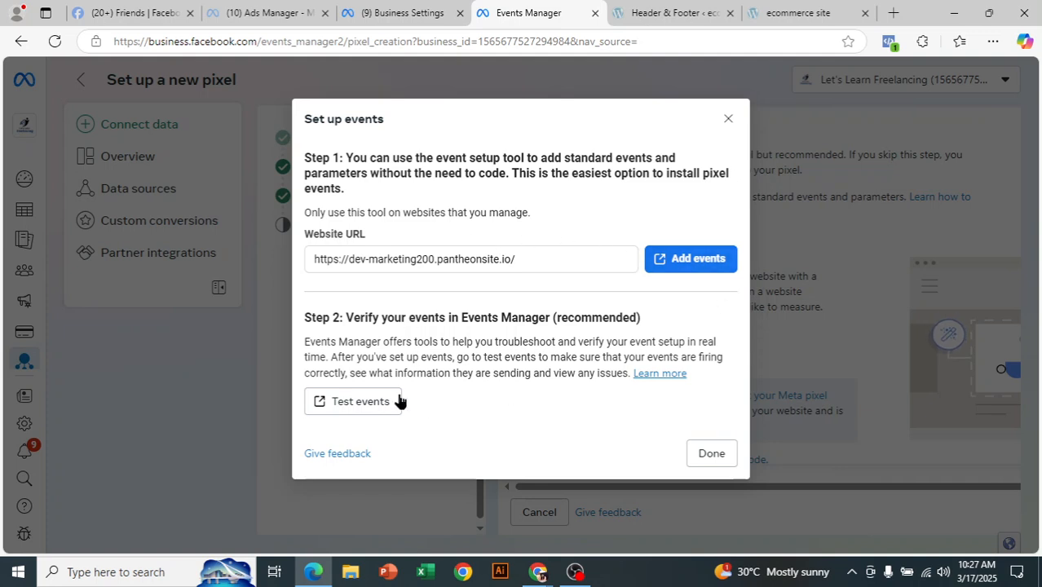
Step: Open the Test events page of the Lab 2- Pixel dataset and read the notice about delayed events
click(371, 403)
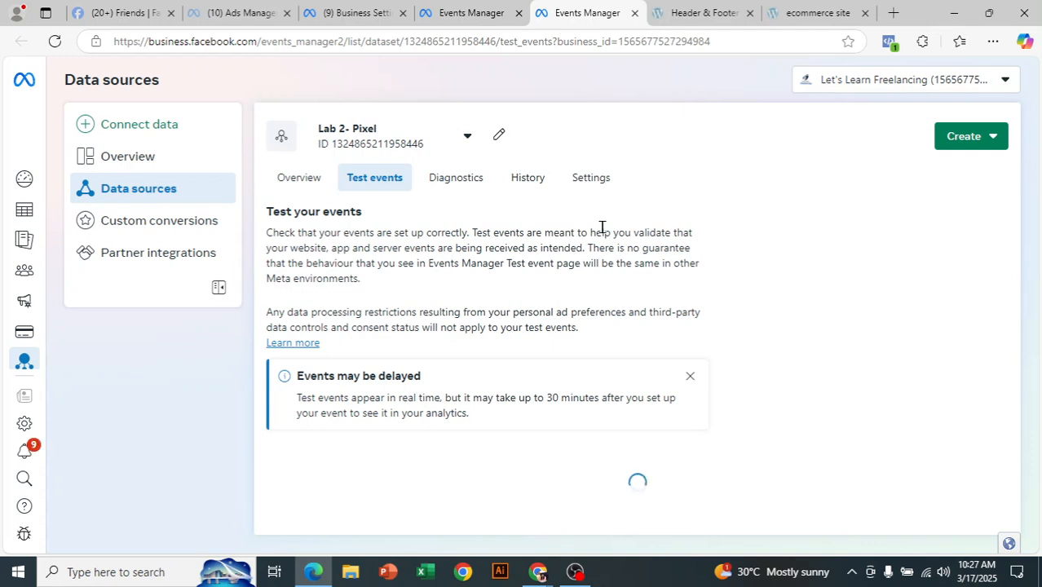
scroll(632, 335, down, 1)
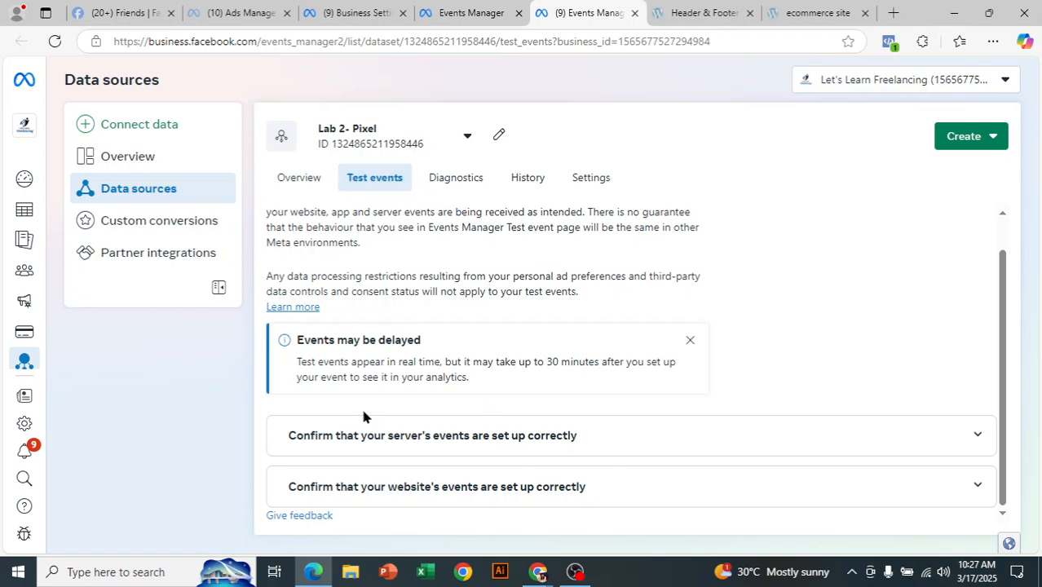
scroll(331, 272, up, 1)
drag(304, 376, 649, 409)
click(503, 415)
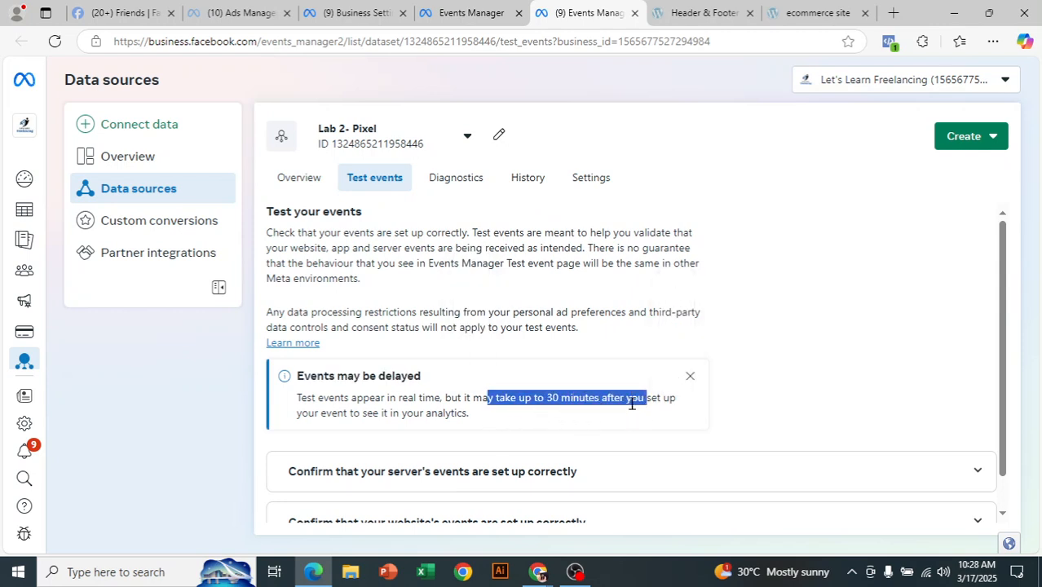
click(519, 399)
drag(481, 419, 296, 376)
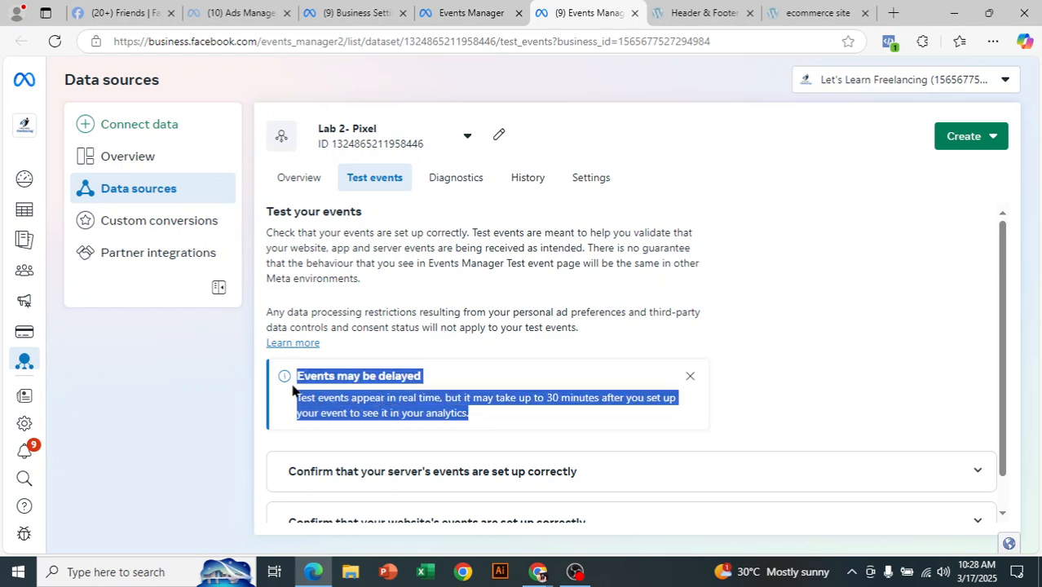
click(505, 399)
Step: Examine the event activity in the Lab 2- Pixel dataset's overview
click(301, 177)
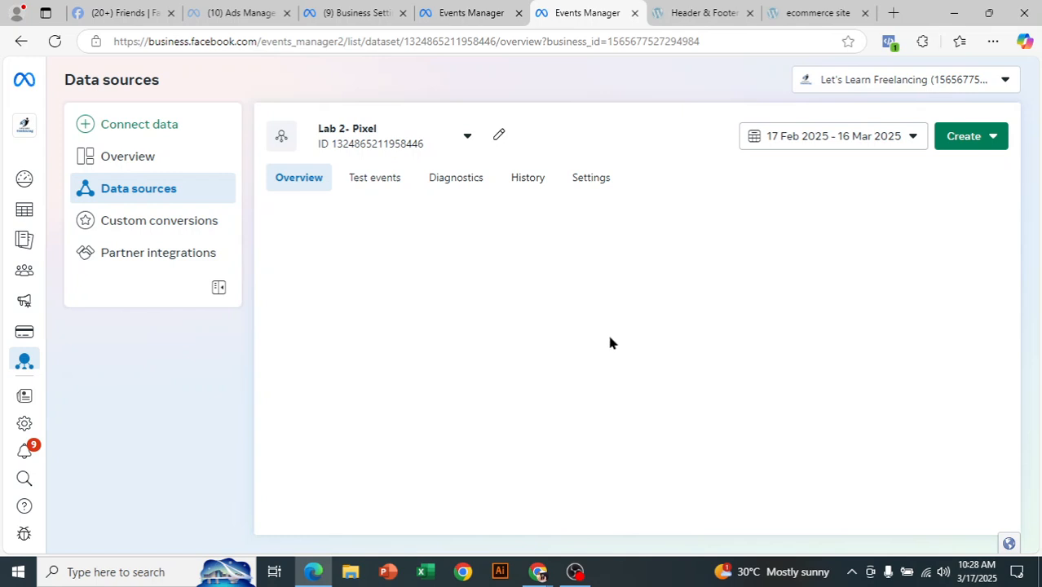
scroll(605, 346, down, 2)
scroll(596, 367, down, 3)
scroll(594, 390, up, 3)
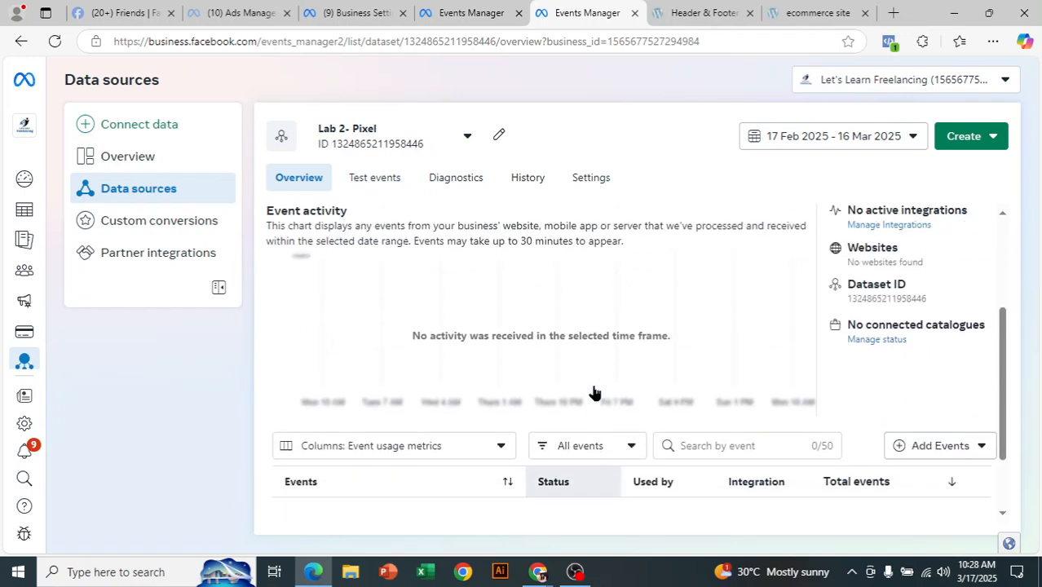
Step: Select the Let's Learn Freelancing's pixel dataset in Business settings and open it in Events Manager
click(454, 10)
click(359, 12)
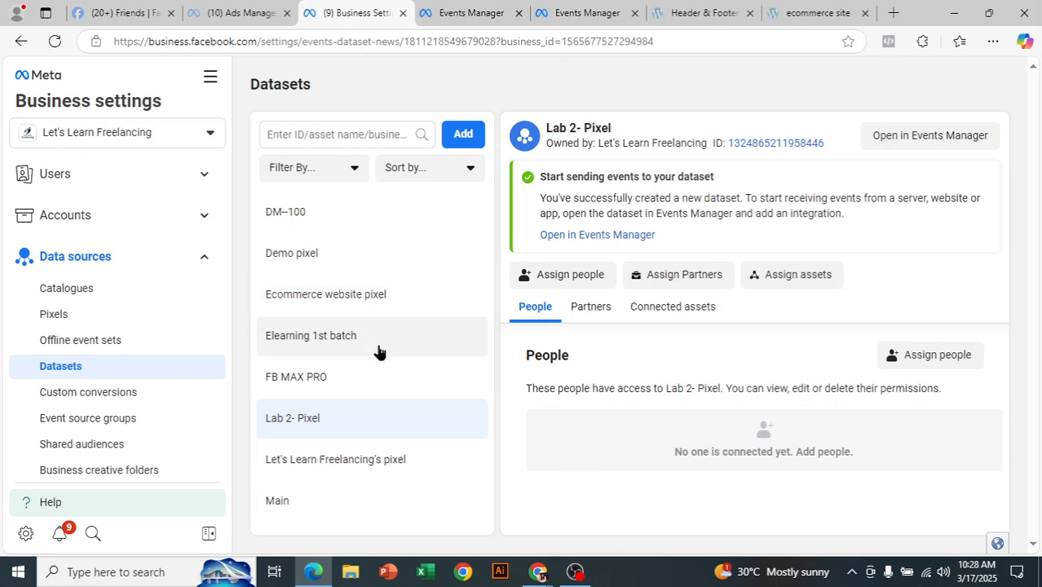
scroll(384, 361, down, 2)
click(384, 391)
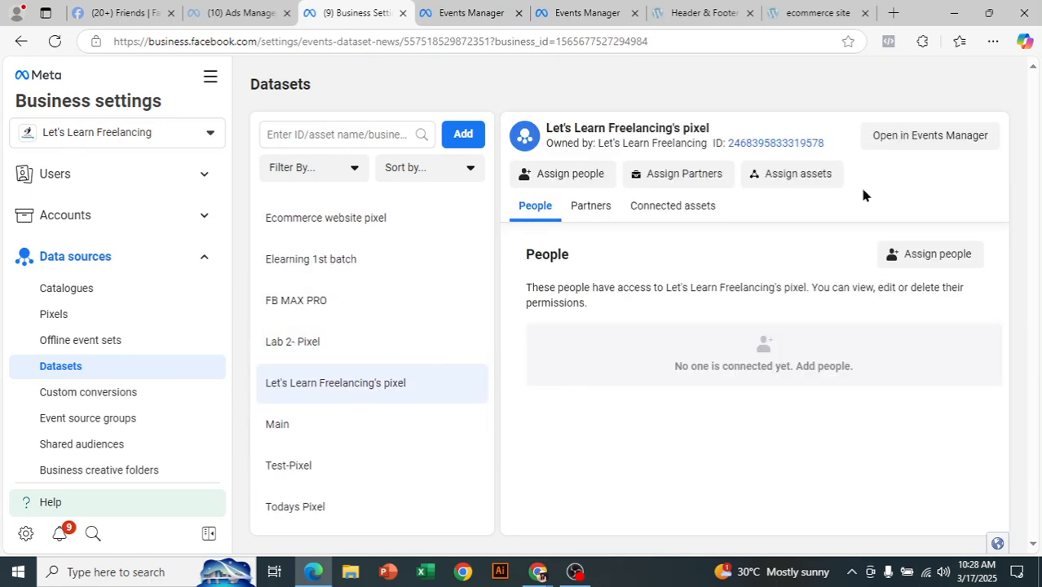
click(891, 136)
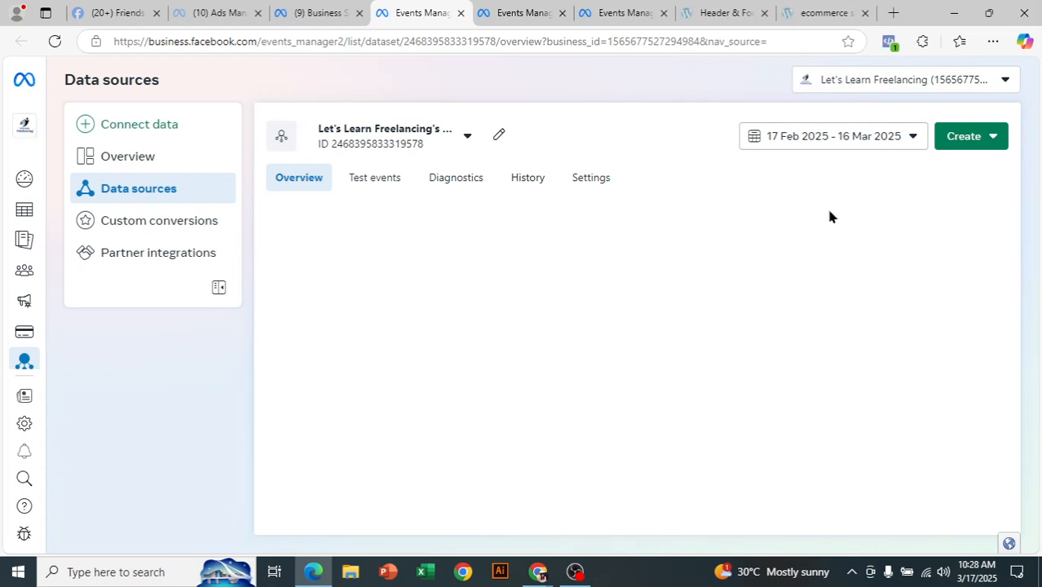
Step: View the Test events page of the Let's Learn Freelancing's pixel dataset and close its Events Manager page
click(365, 180)
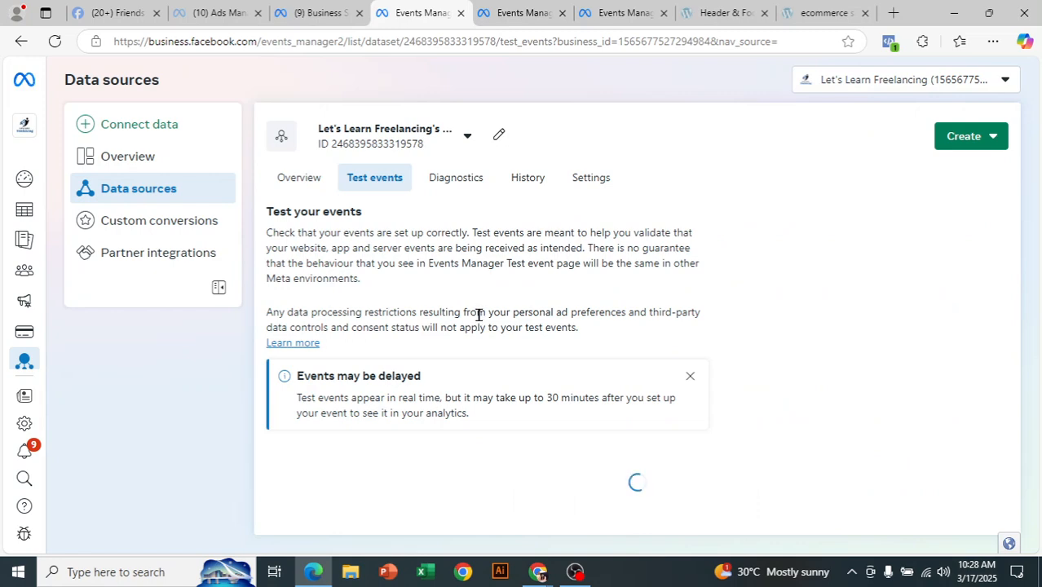
scroll(478, 343, down, 1)
scroll(480, 357, up, 1)
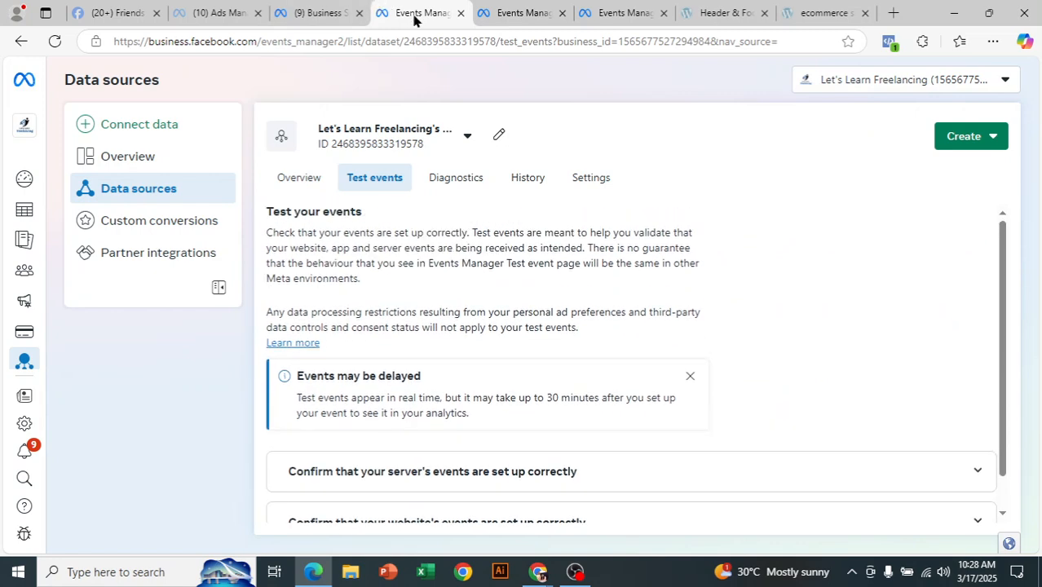
click(460, 13)
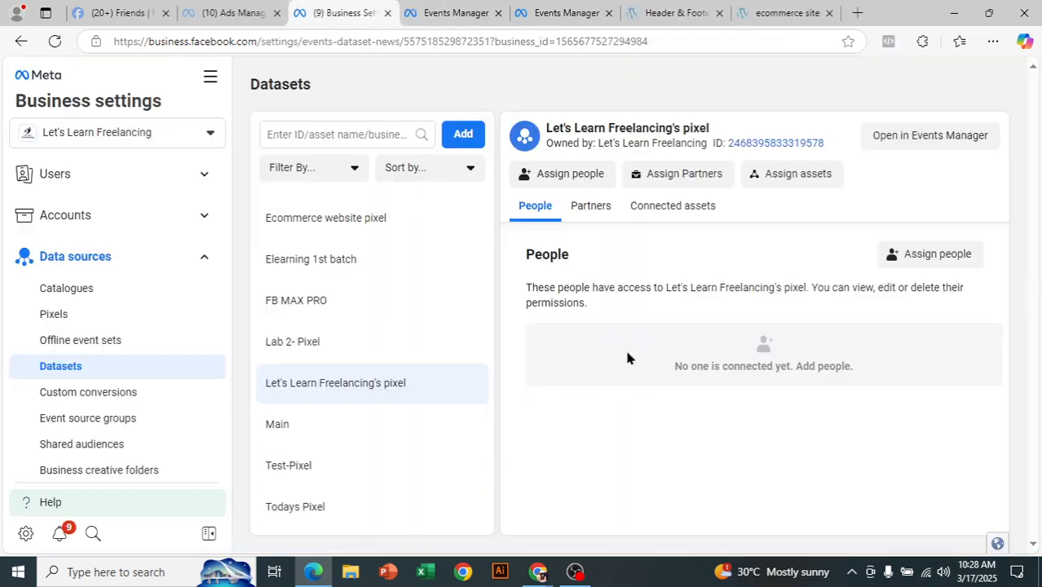
Step: Select the Elearning 1st batch dataset in Business settings and open it in Events Manager
scroll(387, 407, down, 1)
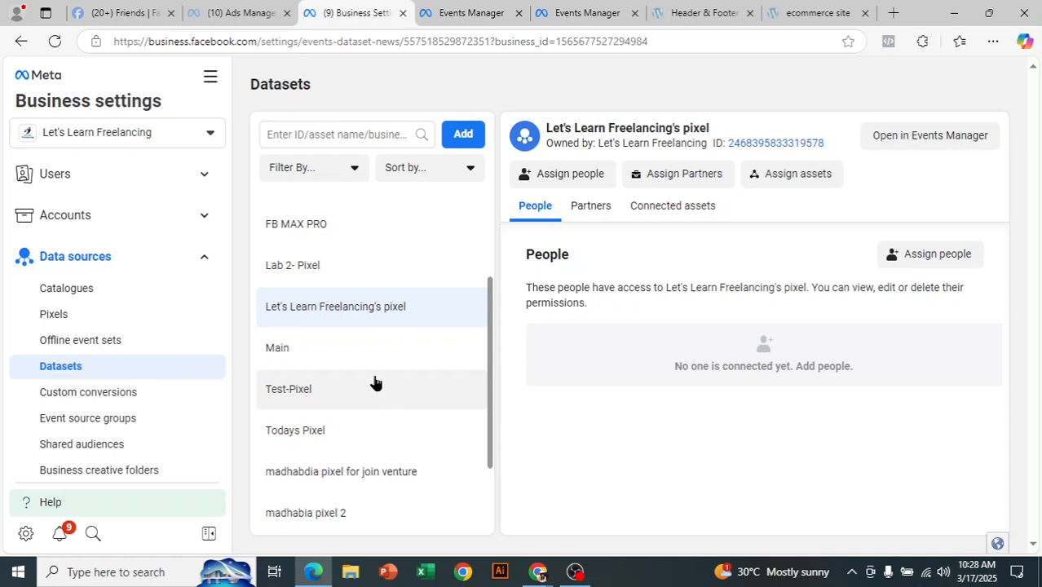
scroll(377, 384, down, 1)
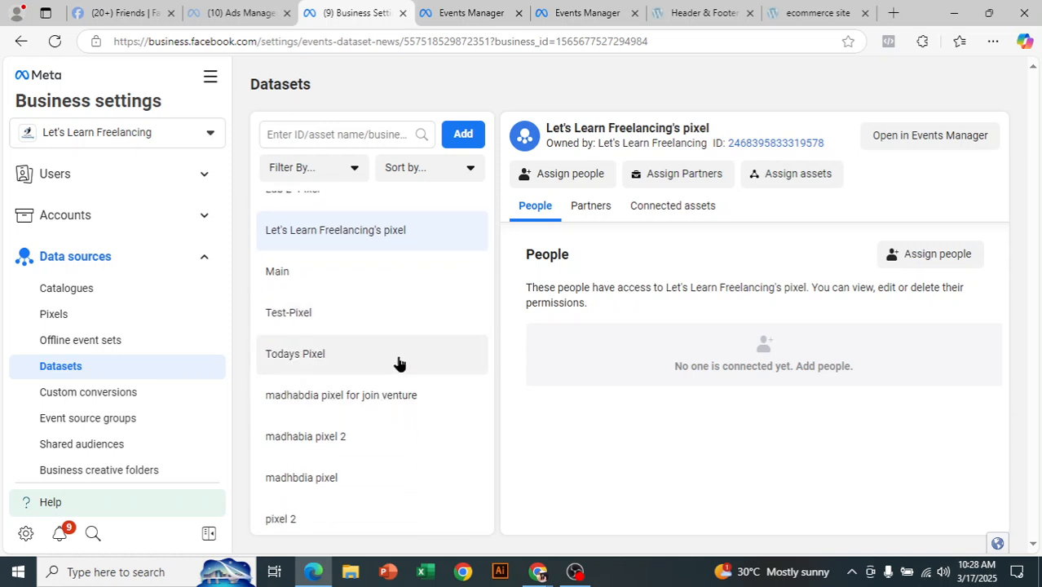
scroll(399, 364, down, 1)
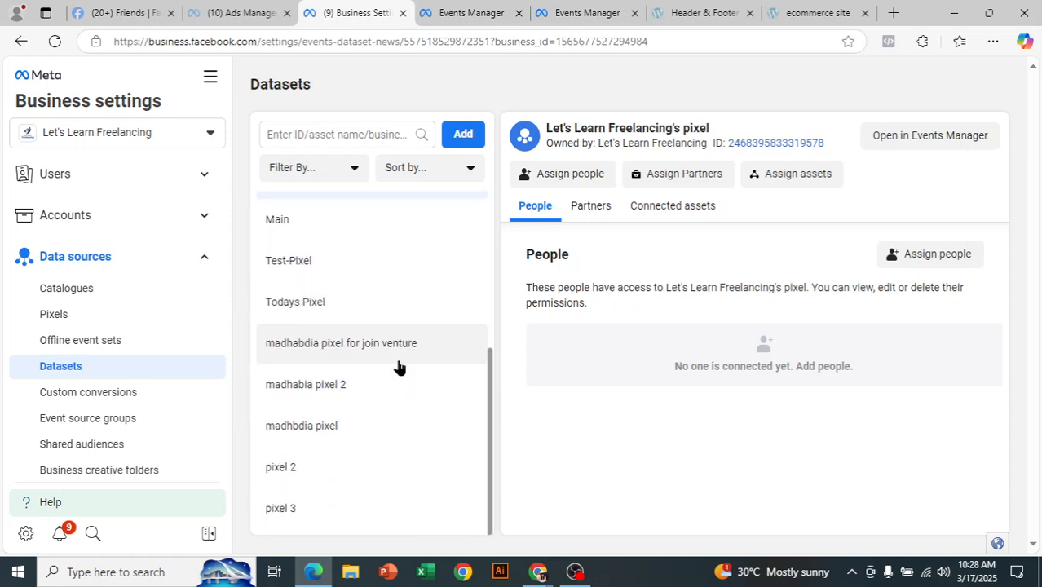
scroll(400, 367, up, 4)
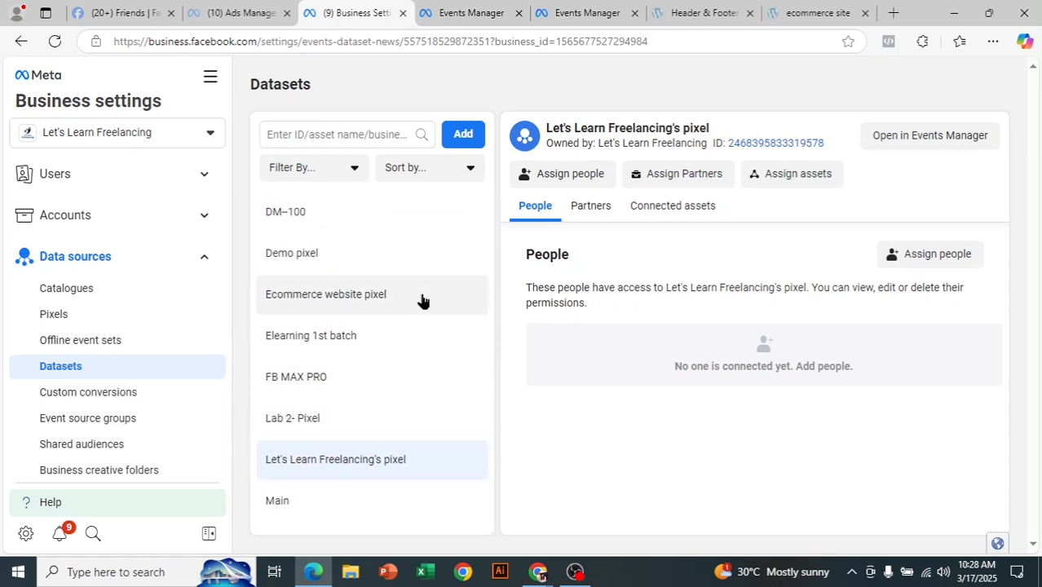
click(406, 339)
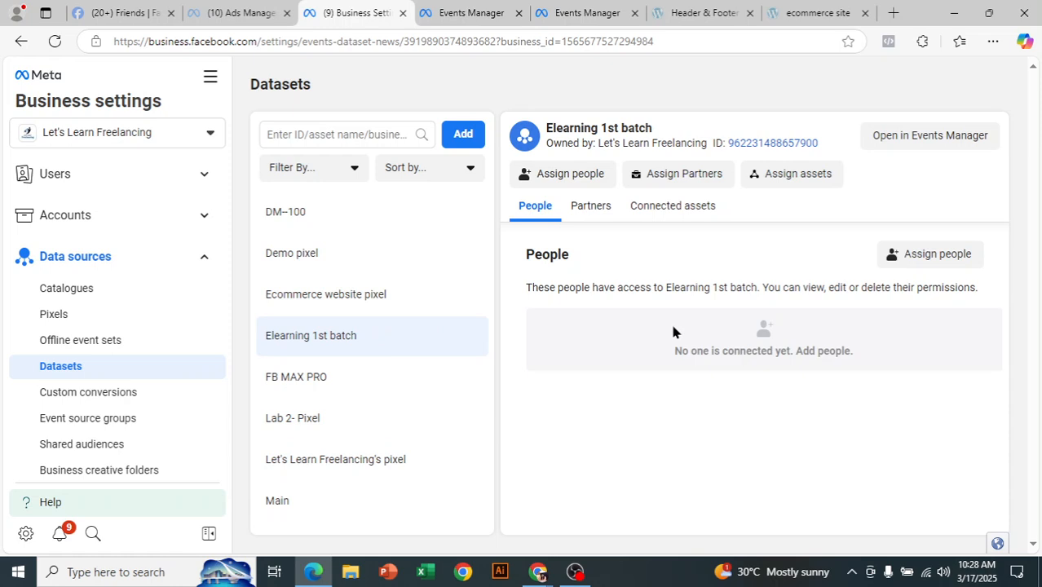
click(899, 141)
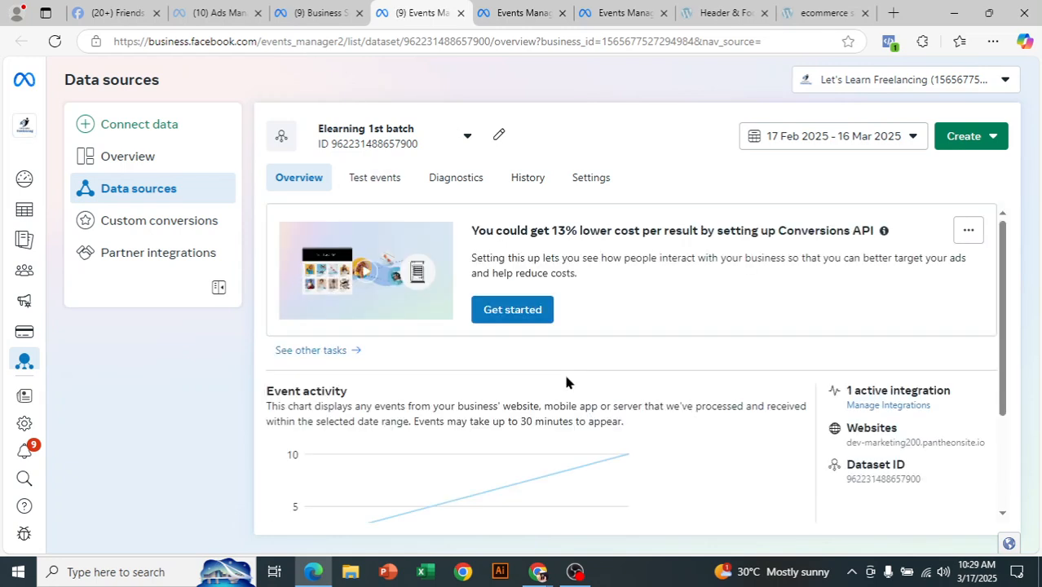
Step: Look over the Elearning 1st batch dataset's overview and view its Test events page
scroll(569, 383, down, 1)
scroll(569, 382, down, 1)
scroll(565, 380, up, 2)
click(383, 190)
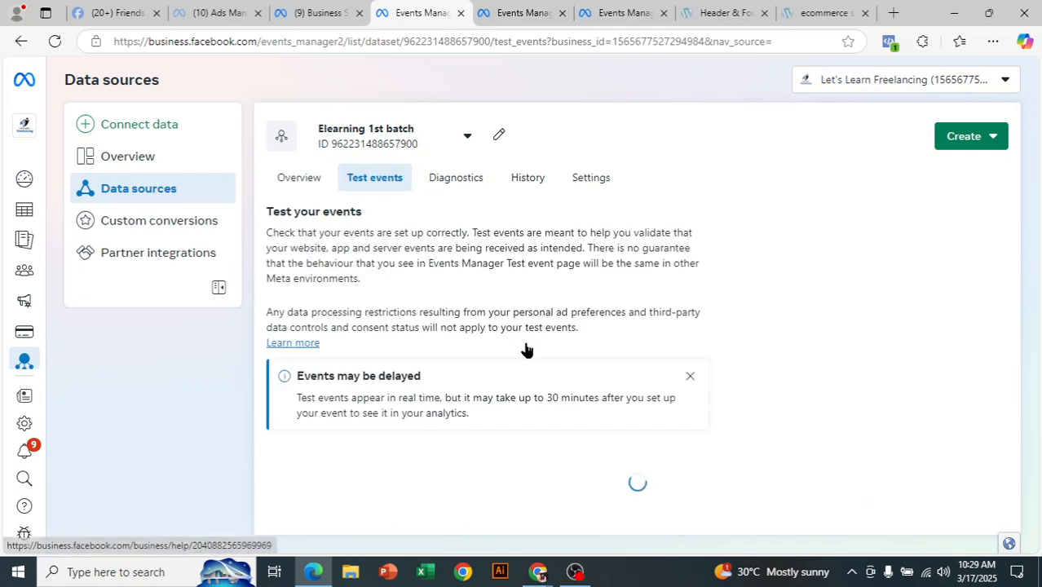
scroll(526, 349, down, 1)
scroll(523, 375, up, 1)
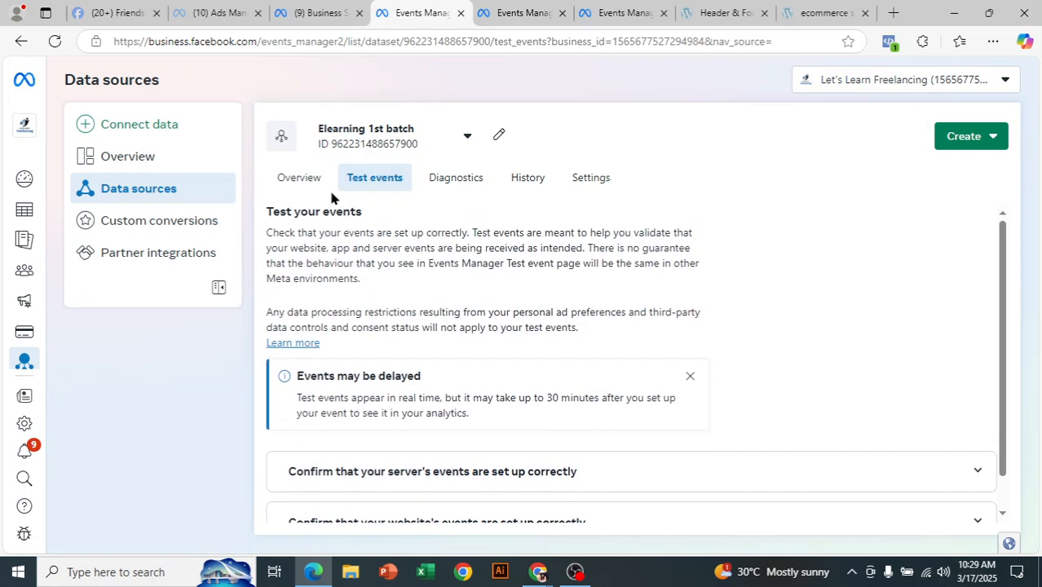
Step: Examine the event activity chart and events list in the Elearning 1st batch overview, and return to the Lab 2- Pixel dataset's overview
click(325, 189)
scroll(589, 389, down, 2)
scroll(591, 392, down, 3)
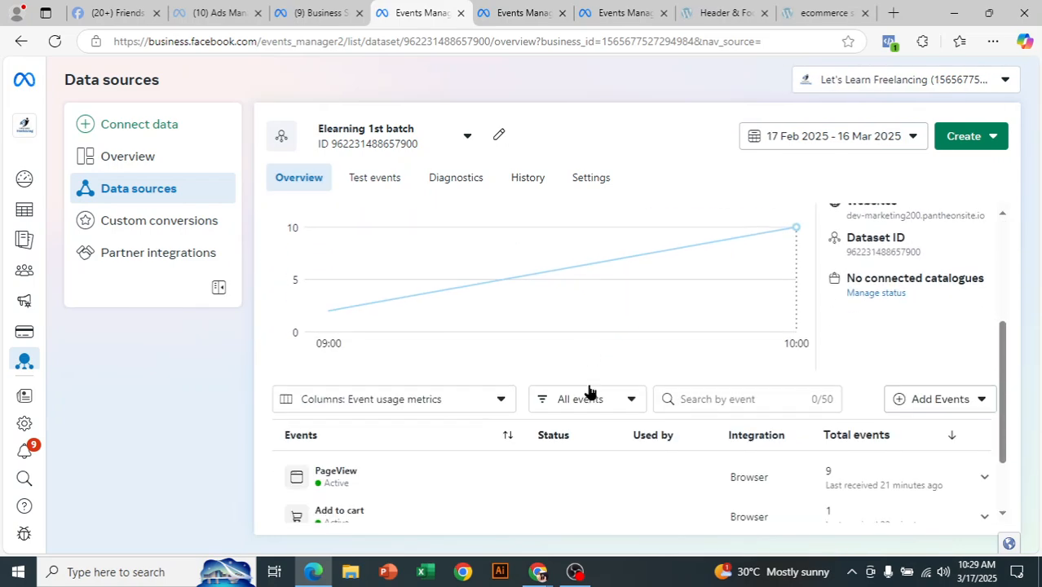
scroll(589, 392, down, 1)
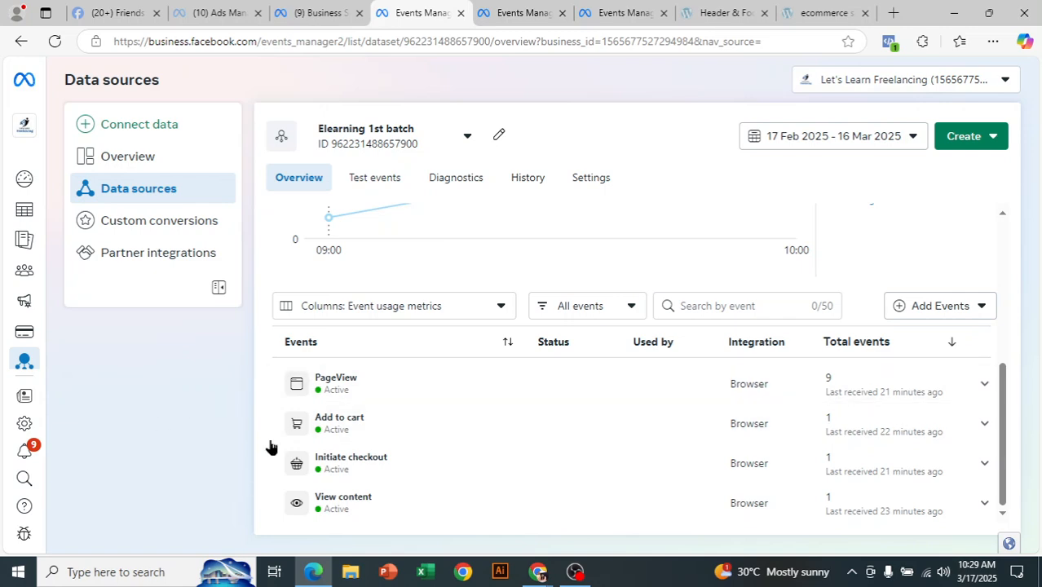
scroll(734, 392, up, 5)
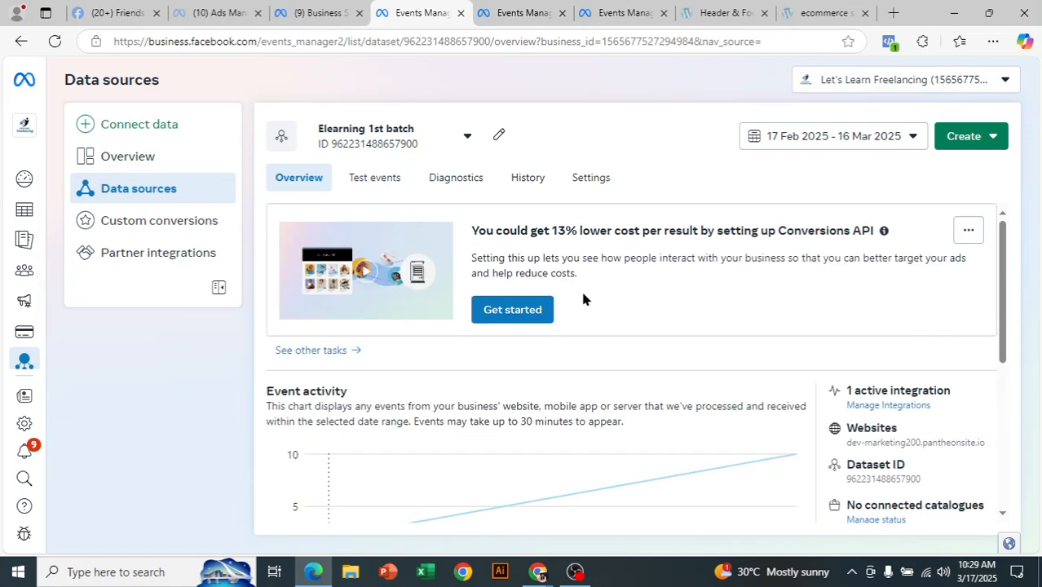
scroll(382, 456, down, 4)
scroll(410, 466, up, 2)
scroll(410, 465, up, 3)
click(604, 9)
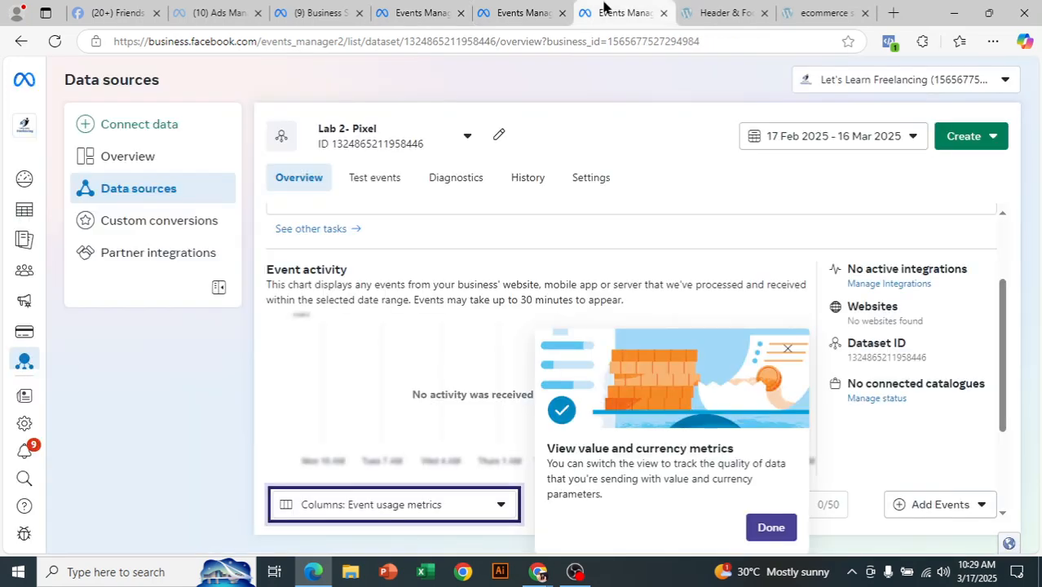